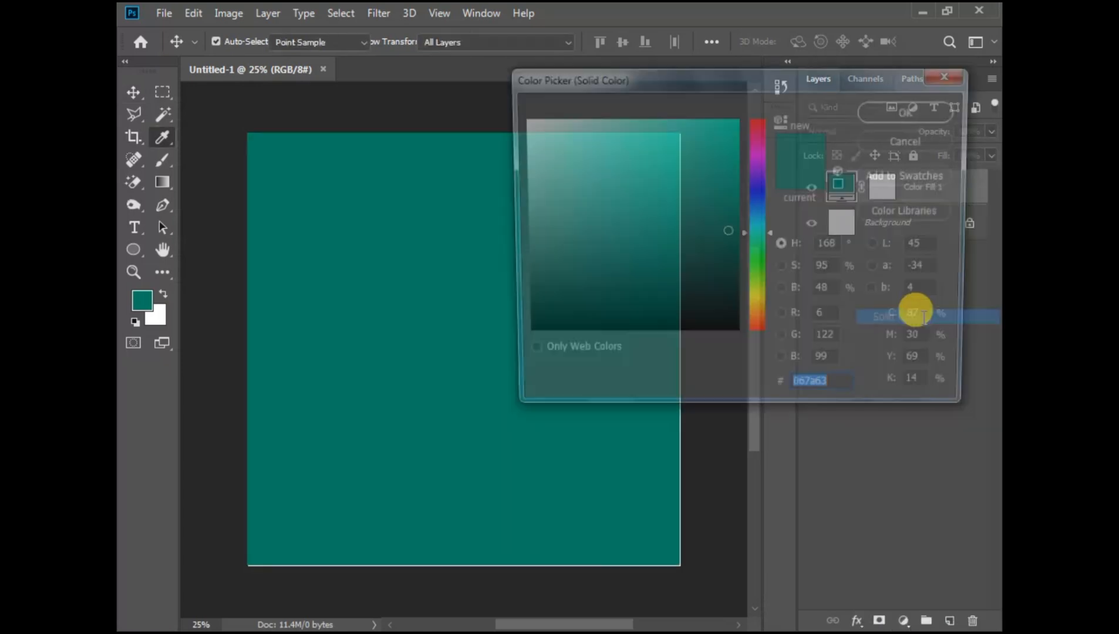
- Create the solid color fill layer and change its colour to the dark teal 035756
key("Return")
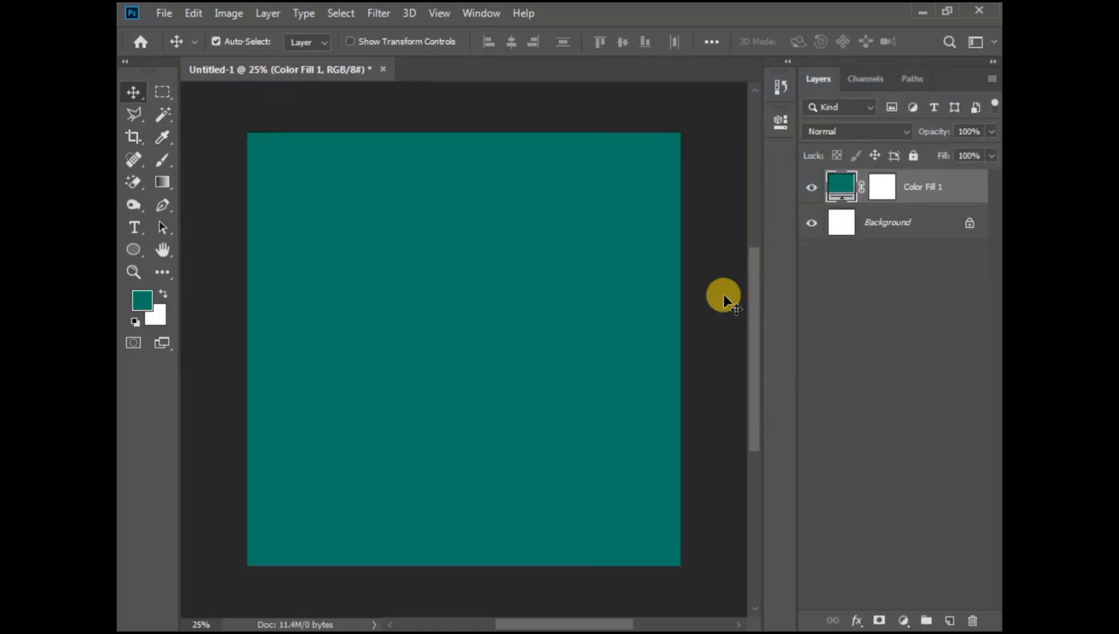
double_click(839, 197)
left_click_drag(719, 239, 730, 262)
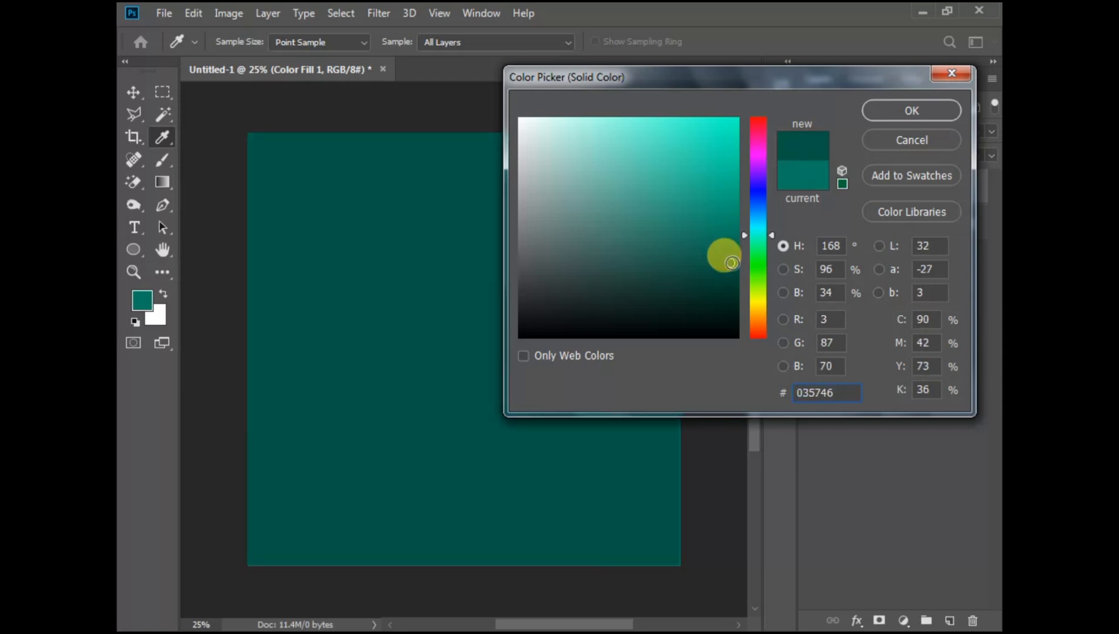
left_click(926, 110)
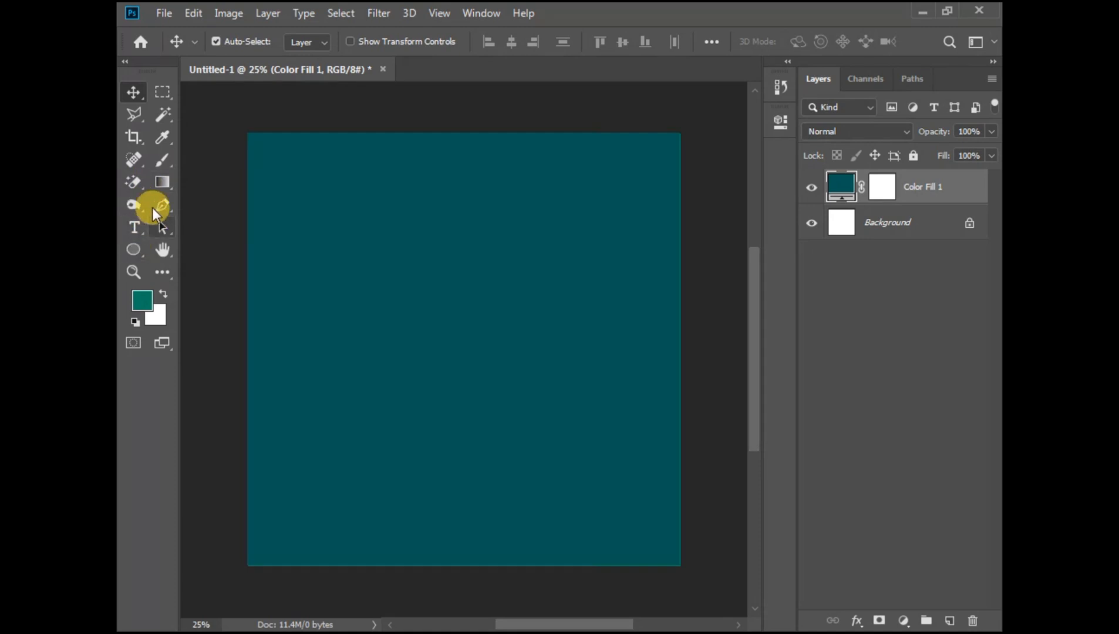
- Draw a rectangle about 618 by 786 px at the upper middle of the canvas and fill it with the background's teal, 035756
left_click_drag(131, 247, 184, 253)
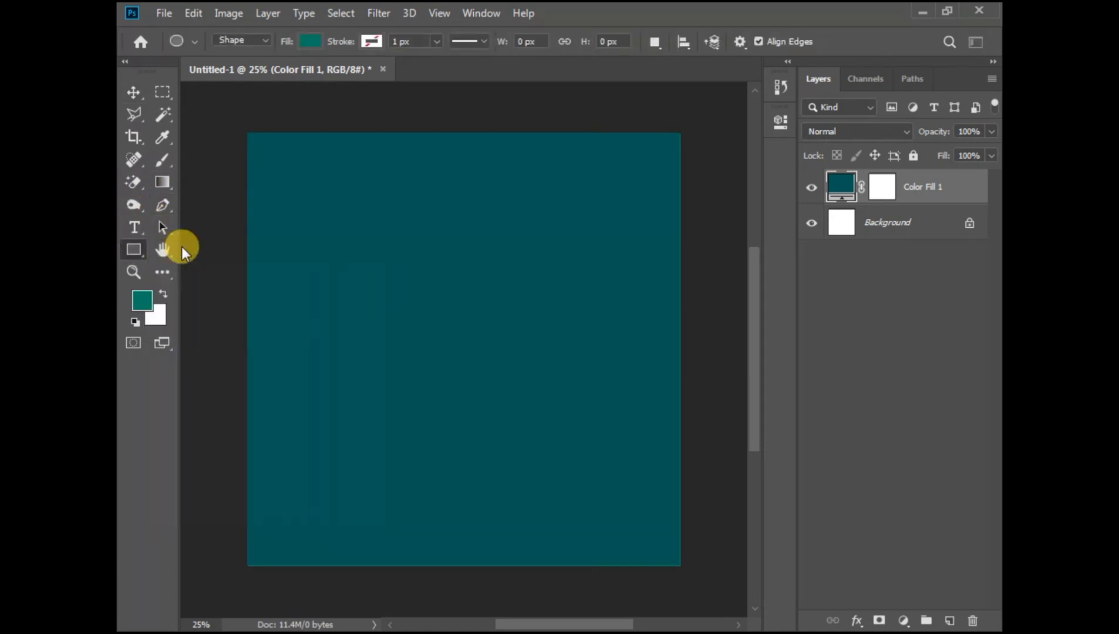
left_click_drag(401, 124, 533, 293)
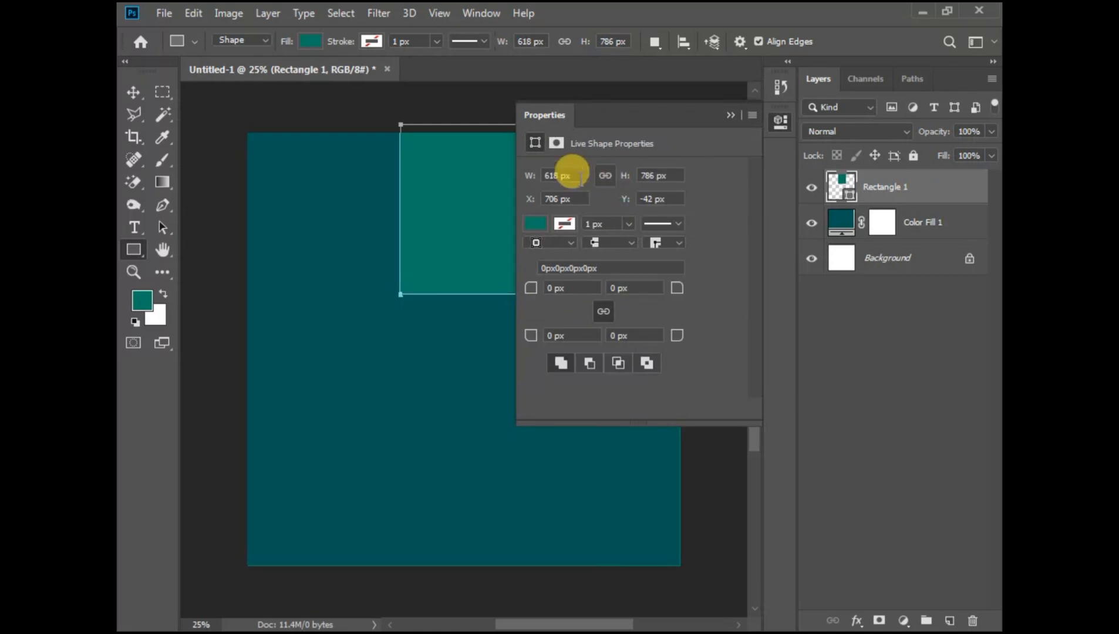
left_click(543, 225)
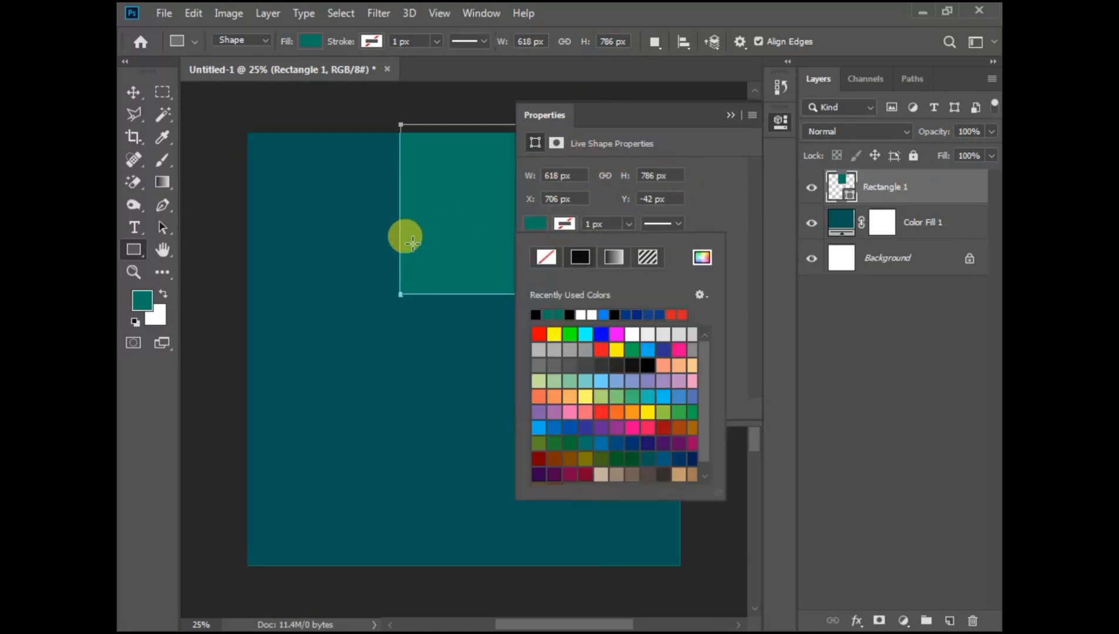
left_click(337, 245)
left_click(600, 246)
left_click(530, 228)
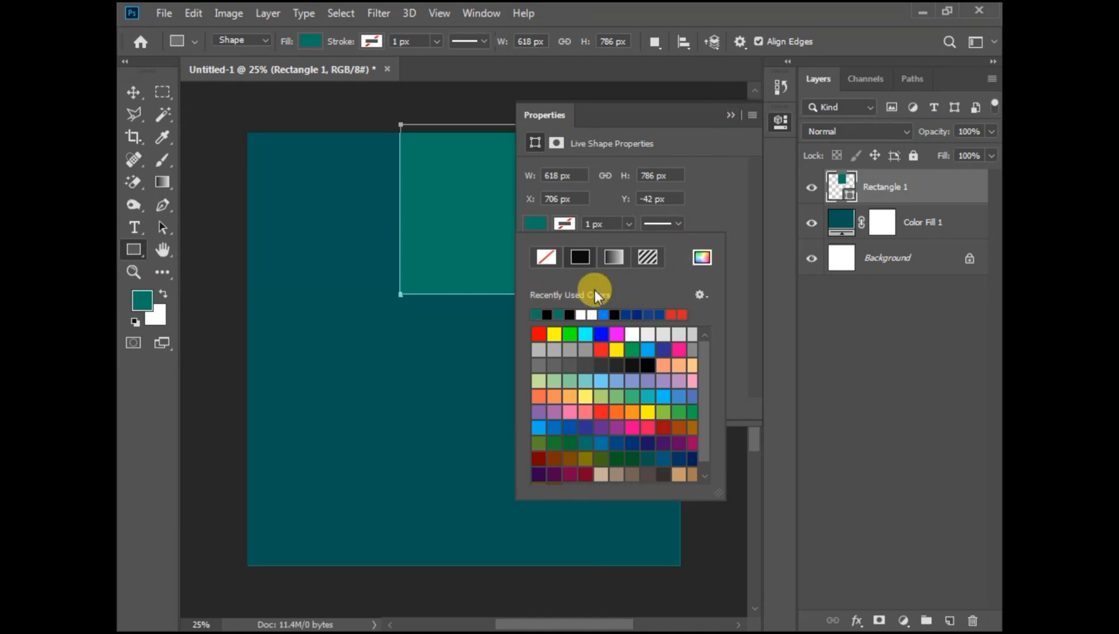
left_click(698, 254)
left_click(290, 253)
left_click(665, 176)
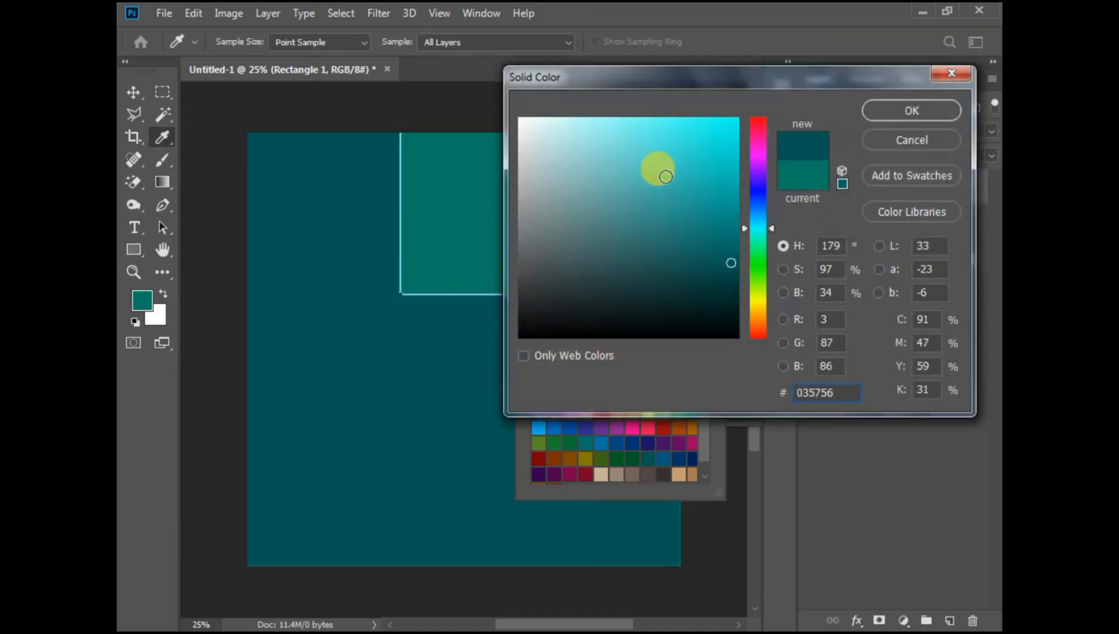
left_click(911, 112)
left_click(701, 201)
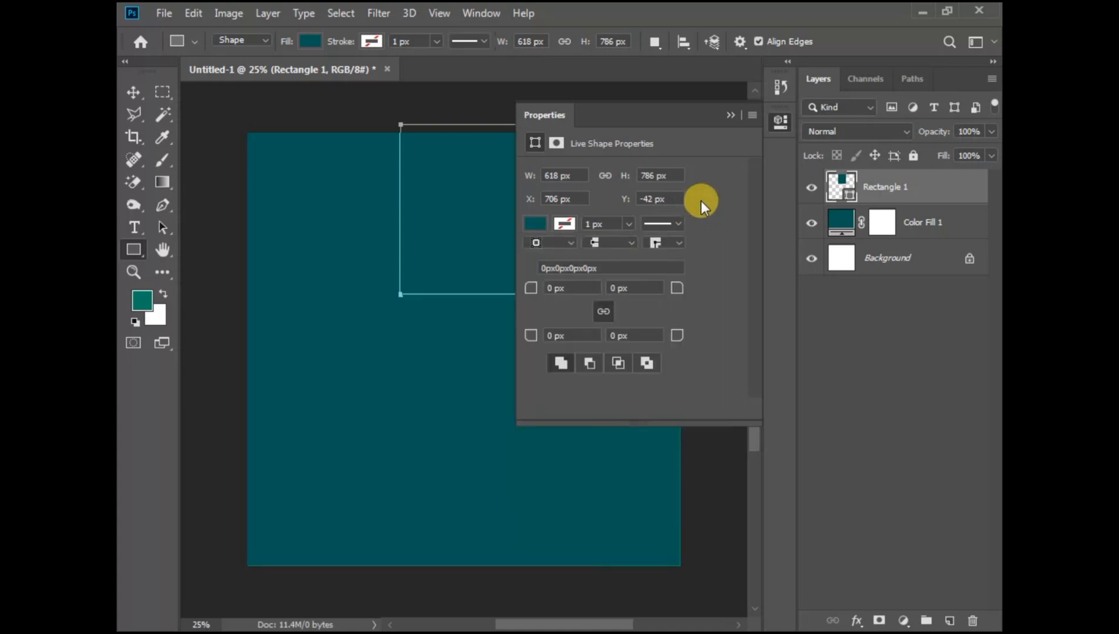
left_click(727, 114)
- Add a Gradient Overlay to the rectangle using the Blue, Red, Yellow preset at a 180° angle
left_click(883, 187)
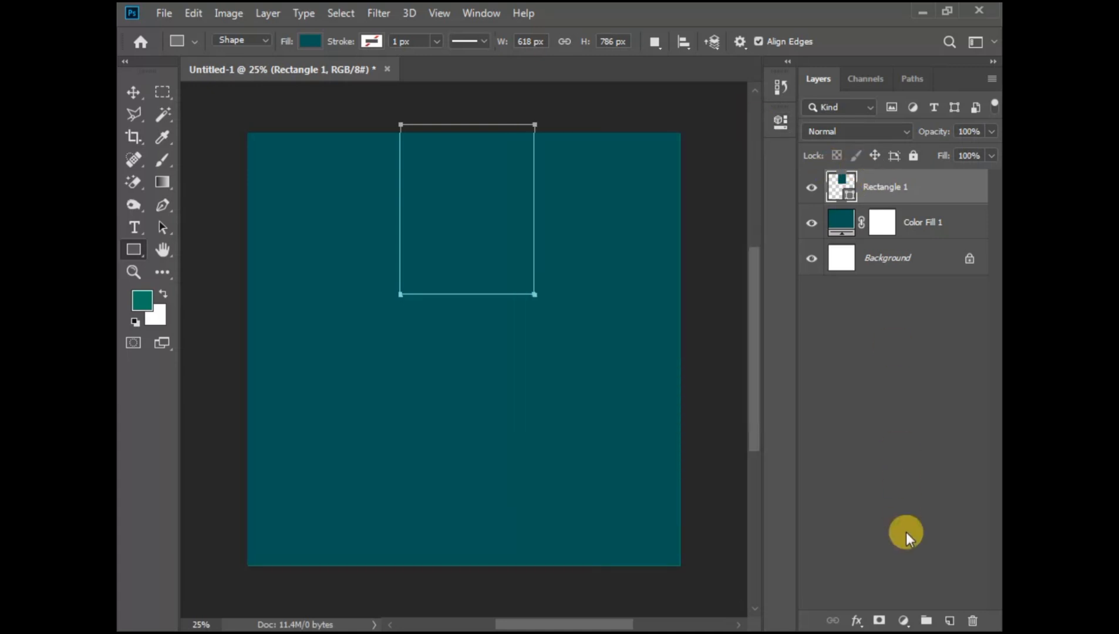
left_click(906, 531)
left_click(879, 192)
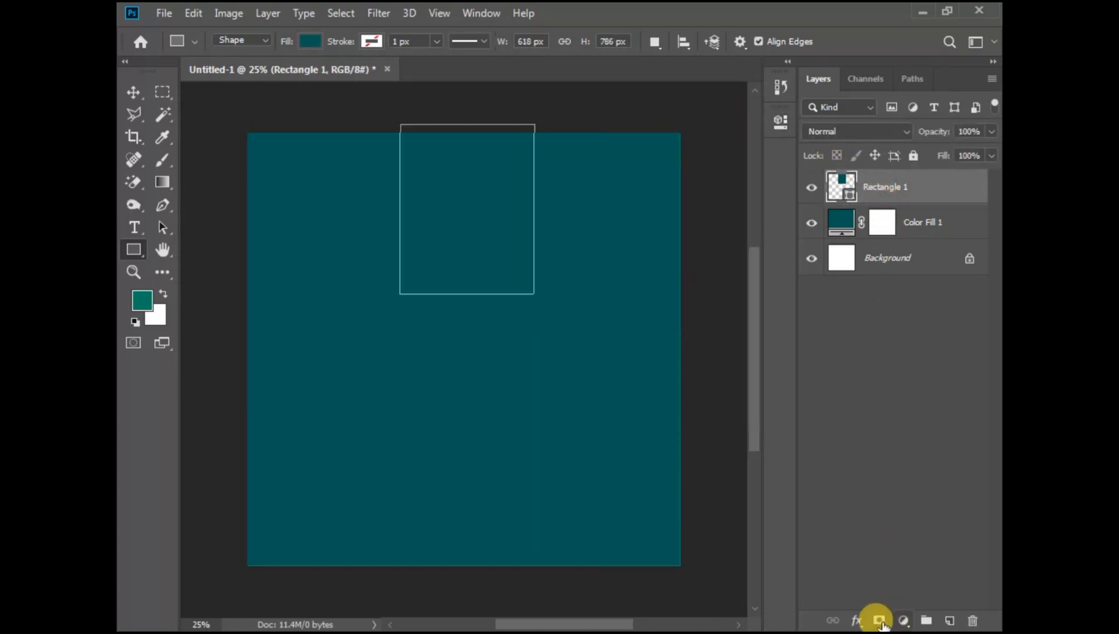
left_click(856, 621)
left_click(883, 567)
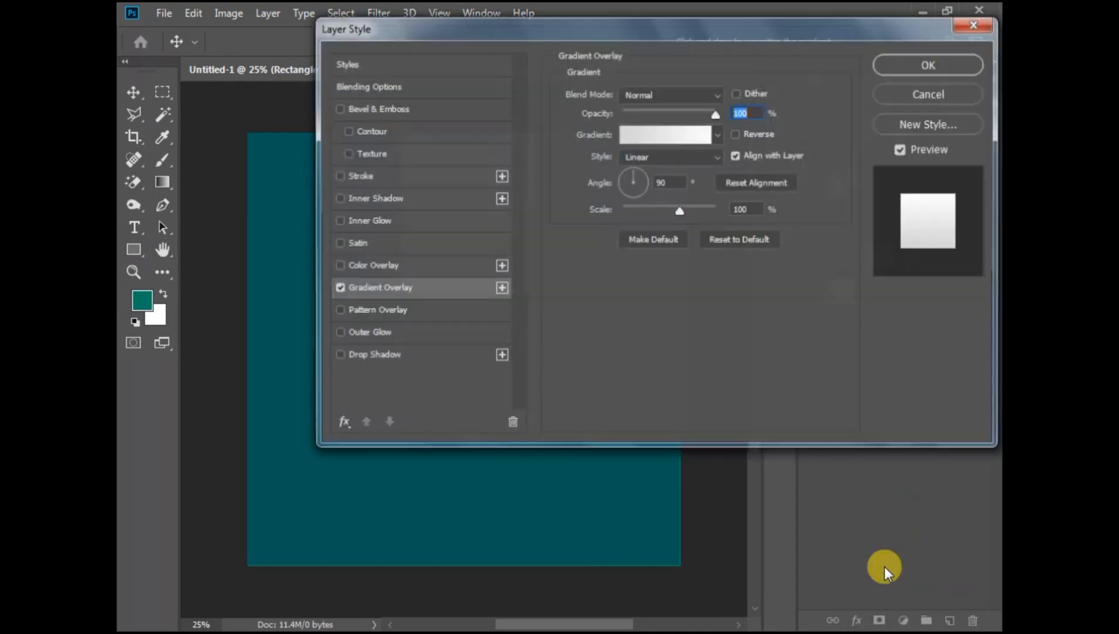
left_click_drag(598, 32, 574, 252)
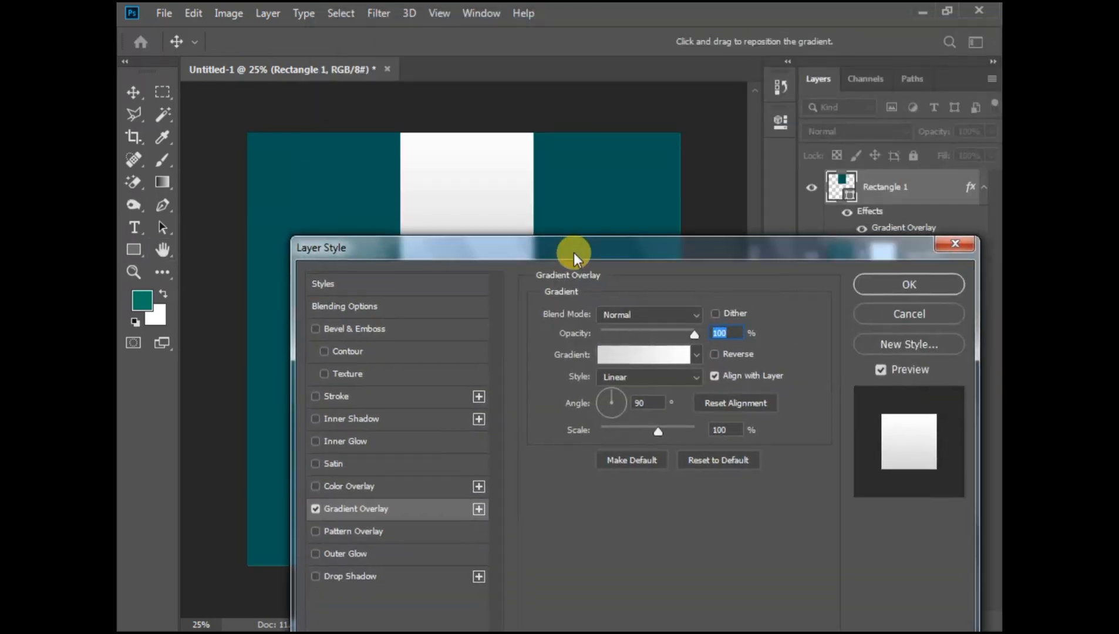
left_click(605, 353)
left_click(724, 82)
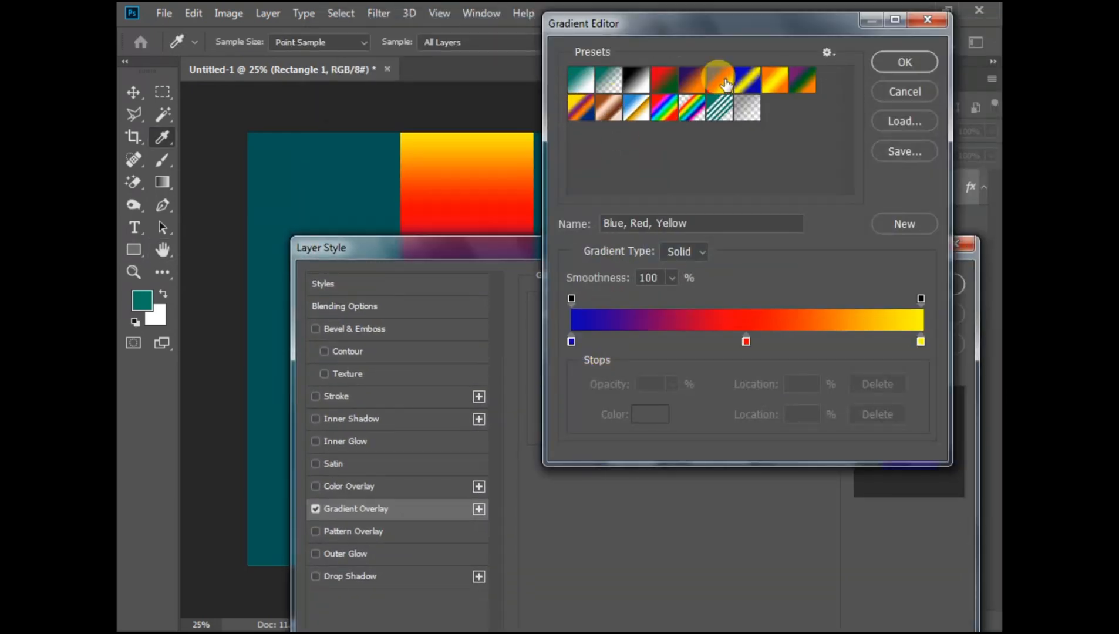
left_click(898, 60)
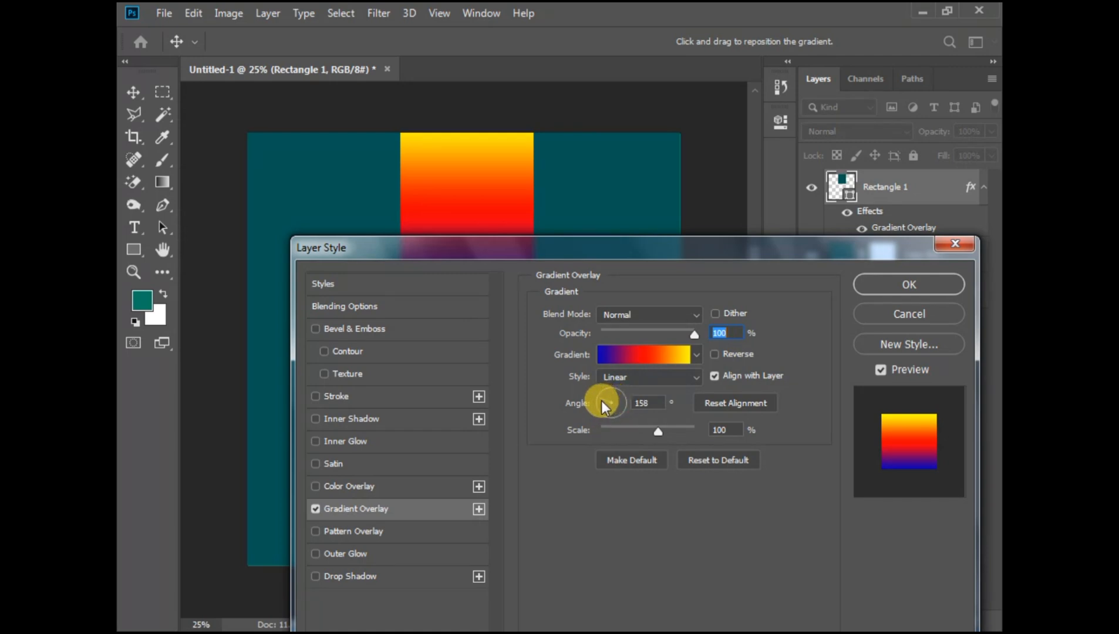
left_click_drag(601, 402, 585, 403)
- Recolour both end stops of the overlay gradient to the brighter teal 06a6a4 and the middle stop to the canvas's dark teal
left_click(631, 355)
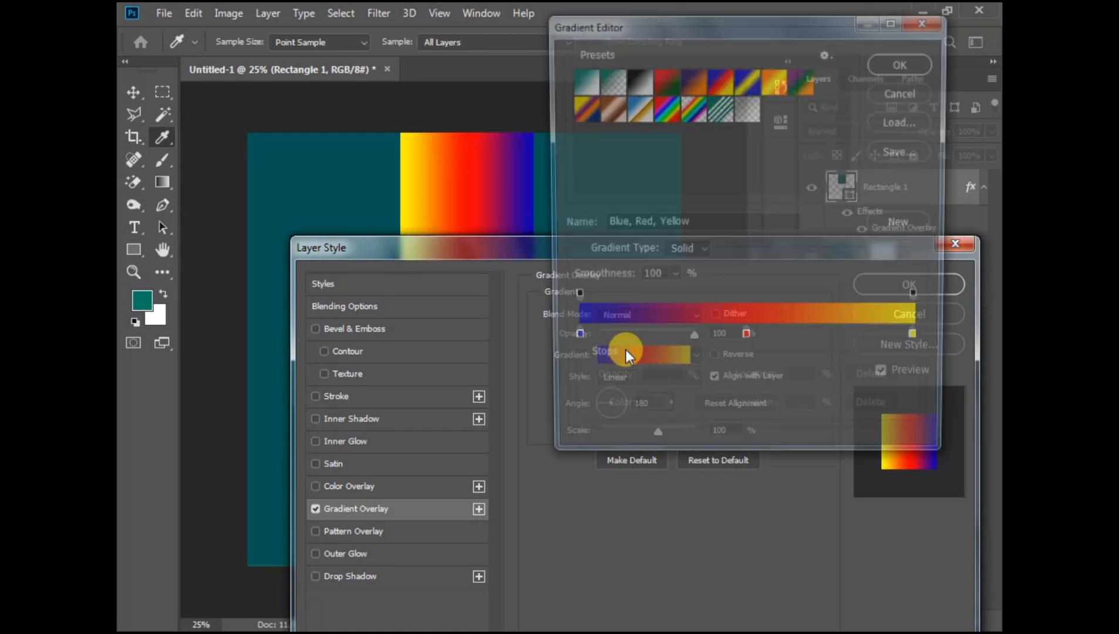
left_click(572, 341)
left_click(652, 415)
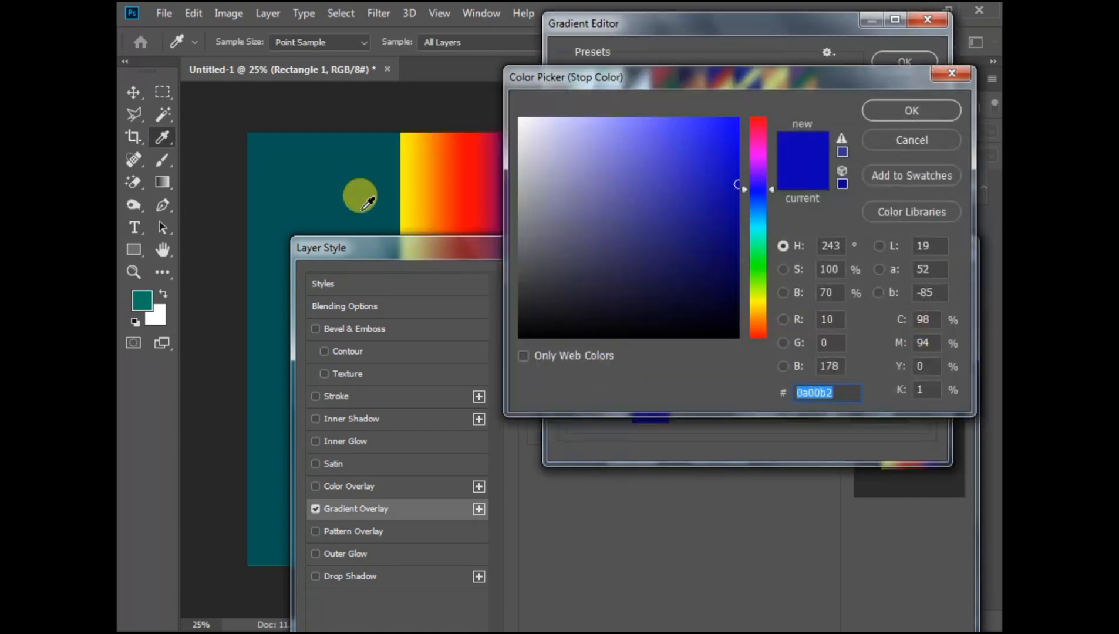
left_click(351, 188)
left_click_drag(728, 221, 731, 195)
key("Return")
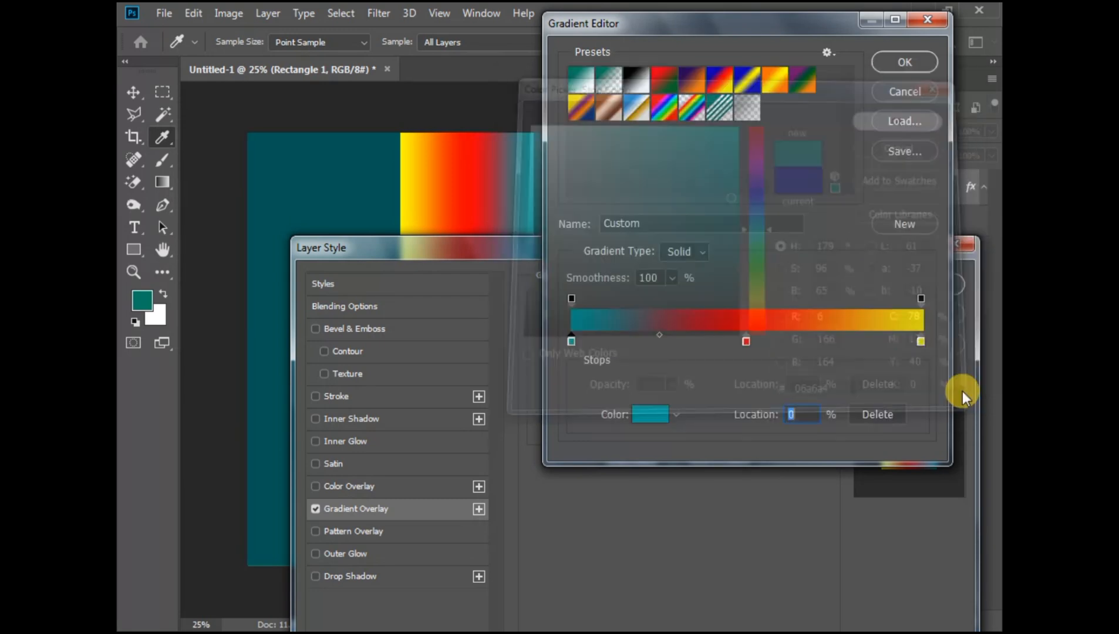
left_click(921, 341)
left_click(596, 317)
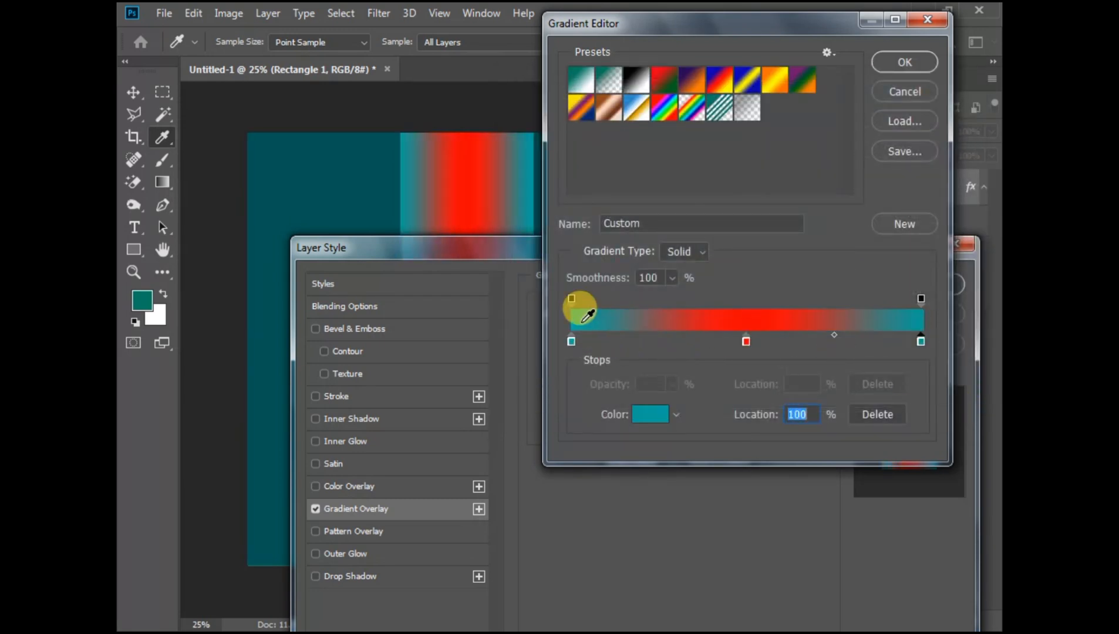
left_click(745, 341)
left_click(342, 197)
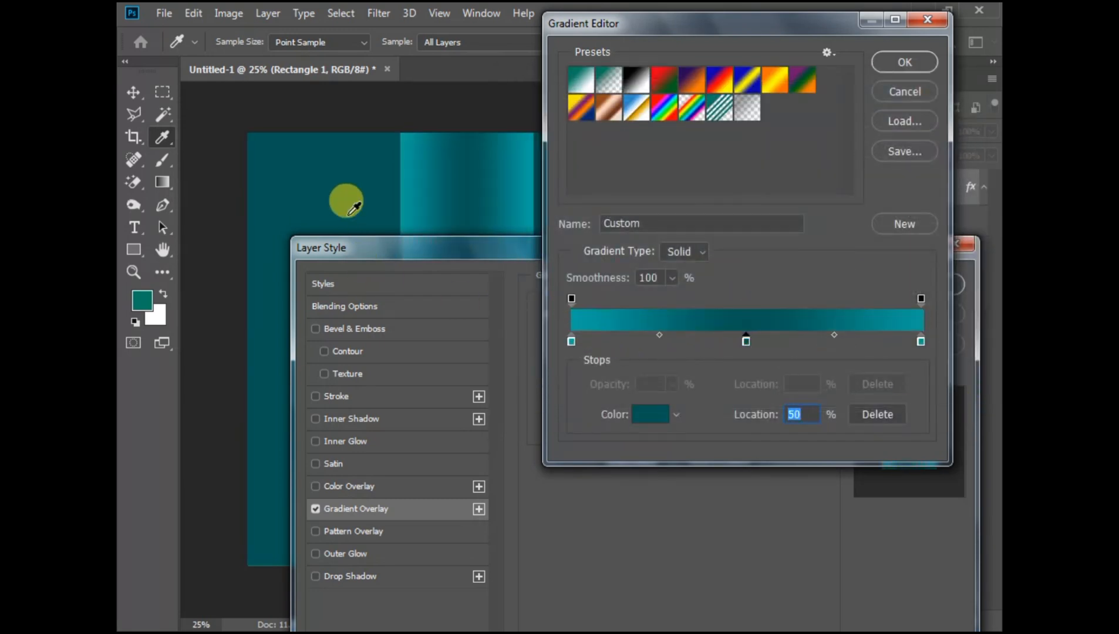
- Set the gradient's midpoints to 70% and 27%, nudge the middle stop slightly toward the start, and apply the overlay
left_click_drag(835, 335, 868, 333)
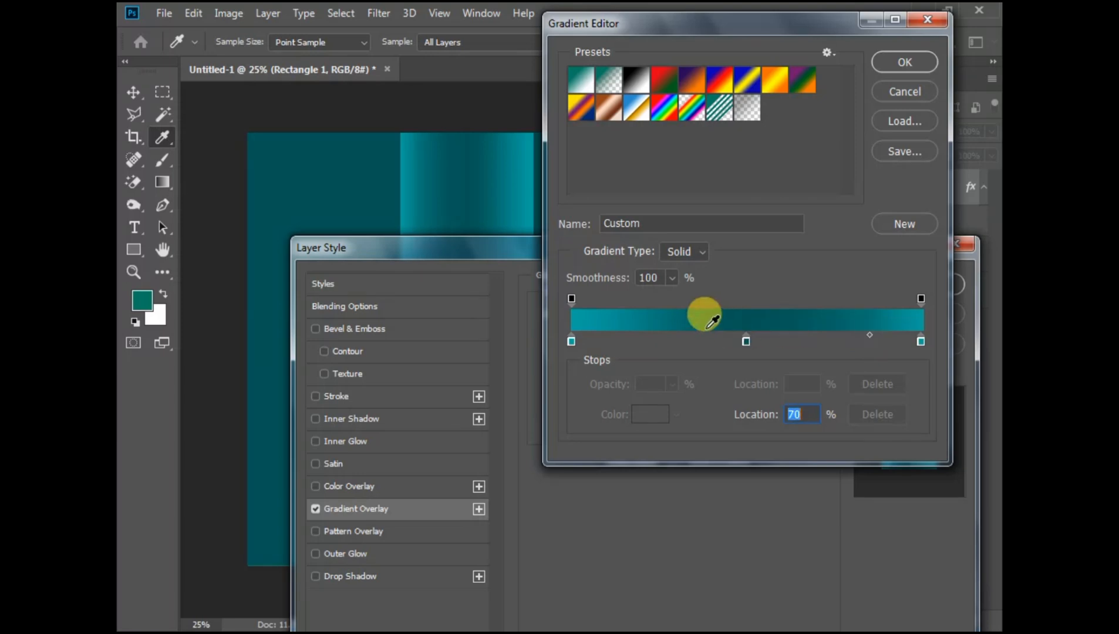
left_click(569, 341)
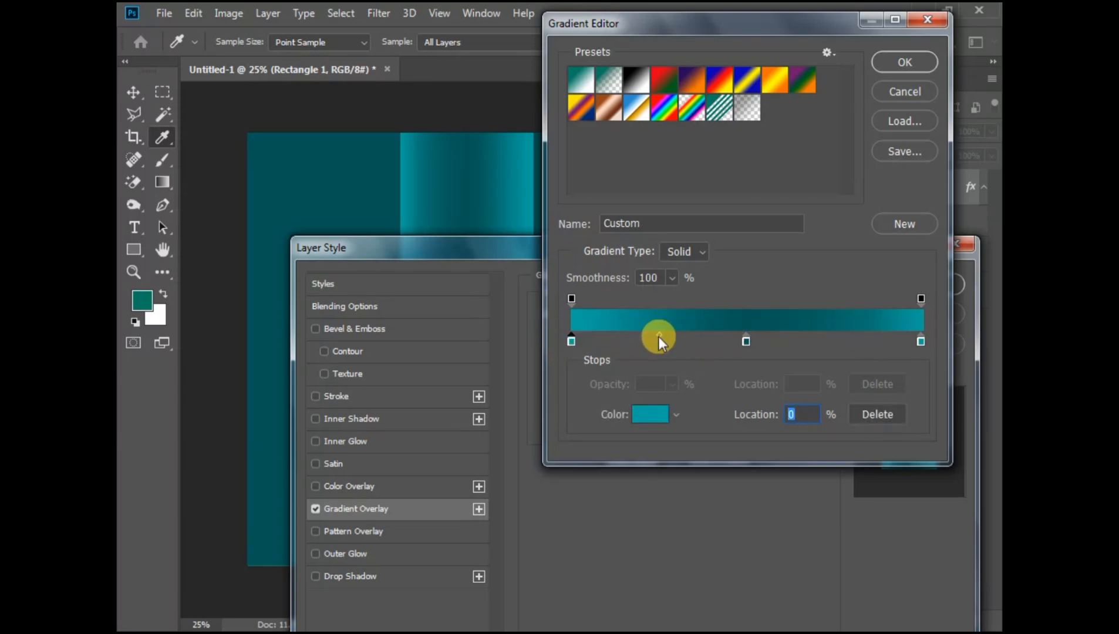
left_click_drag(659, 335, 620, 333)
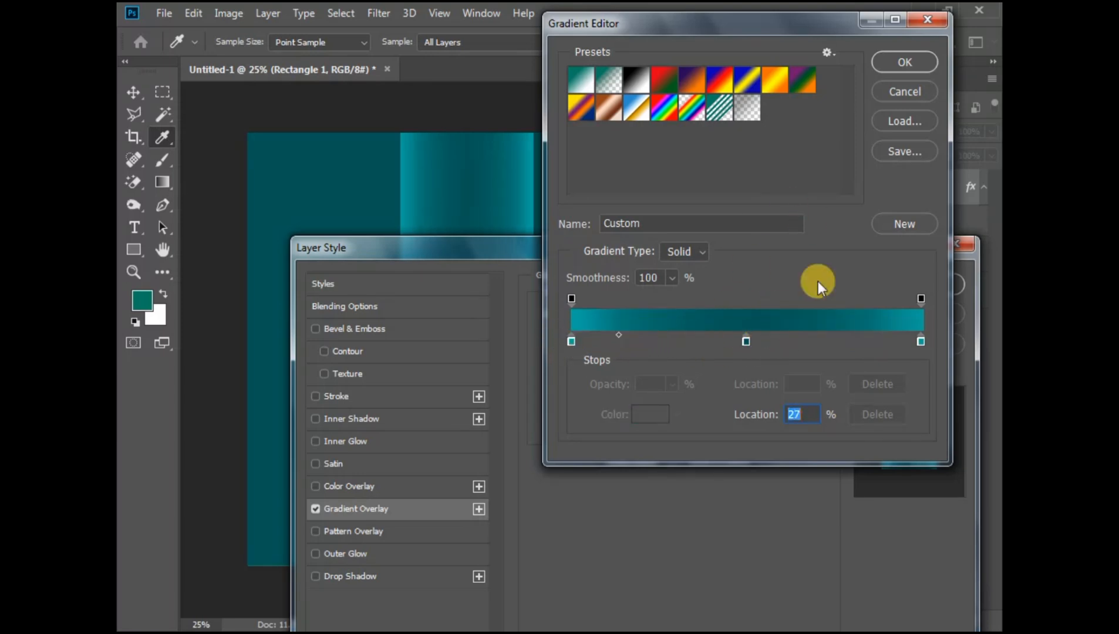
left_click_drag(745, 342, 741, 343)
left_click(897, 61)
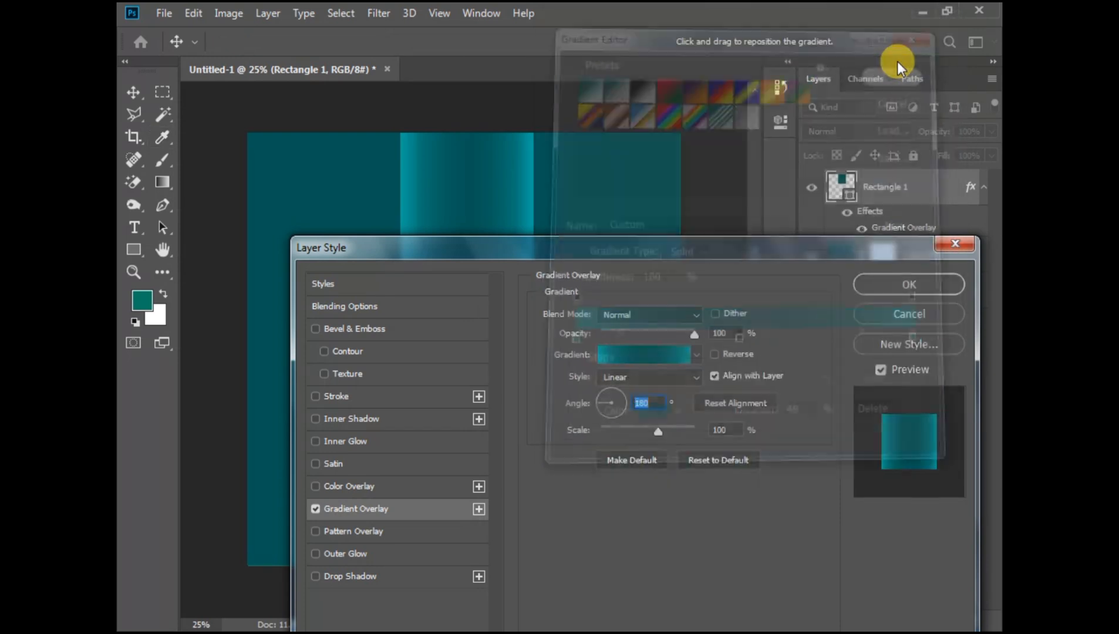
left_click(907, 284)
- Delete the locked white Background layer
left_click(918, 254)
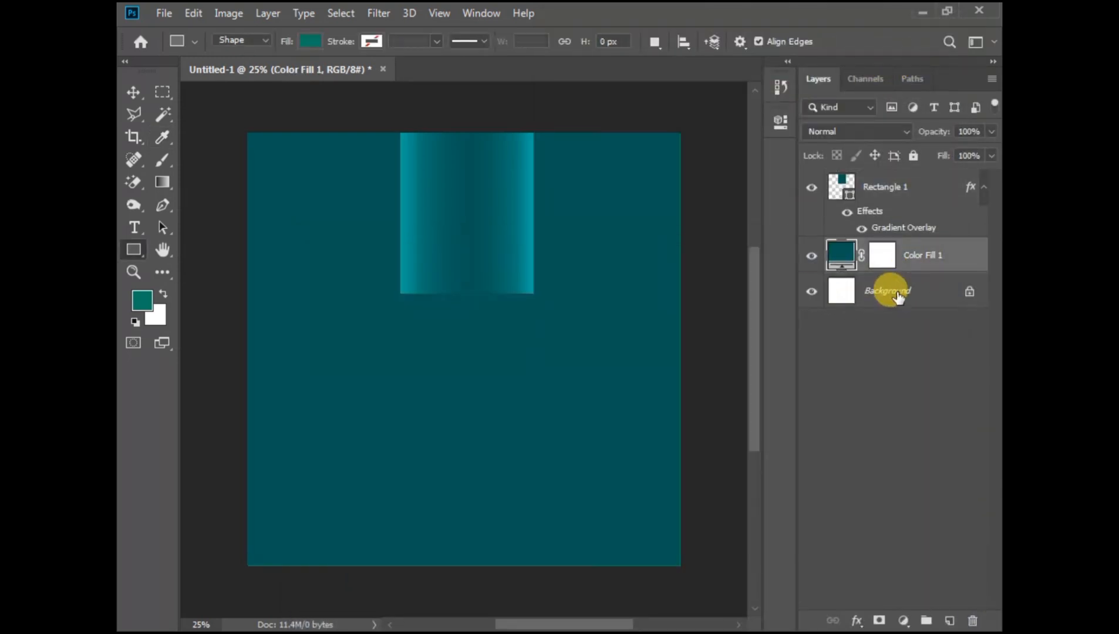
left_click(896, 294)
key("Delete")
- Put the color fill layer into its own group and rename the group "Background"
left_click(920, 253)
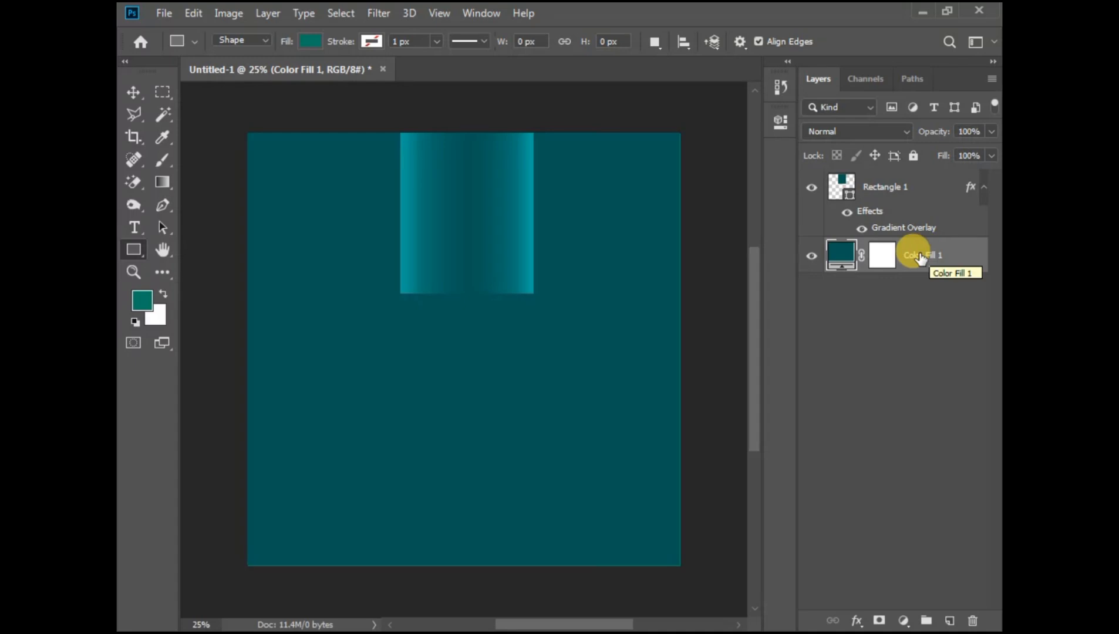
key("ctrl+g")
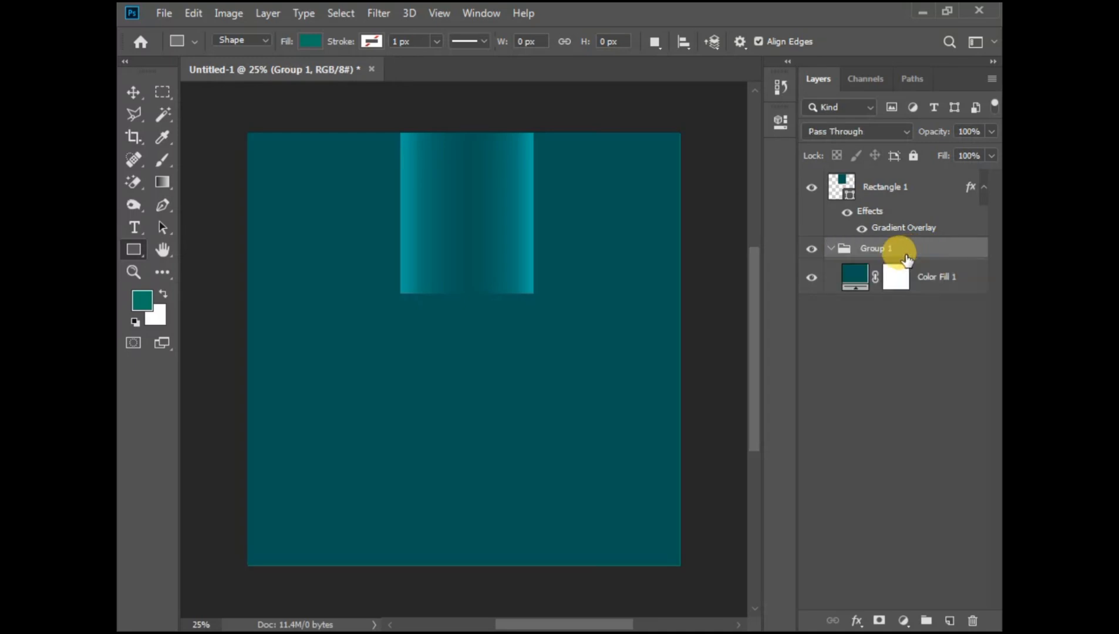
left_click(829, 247)
double_click(875, 248)
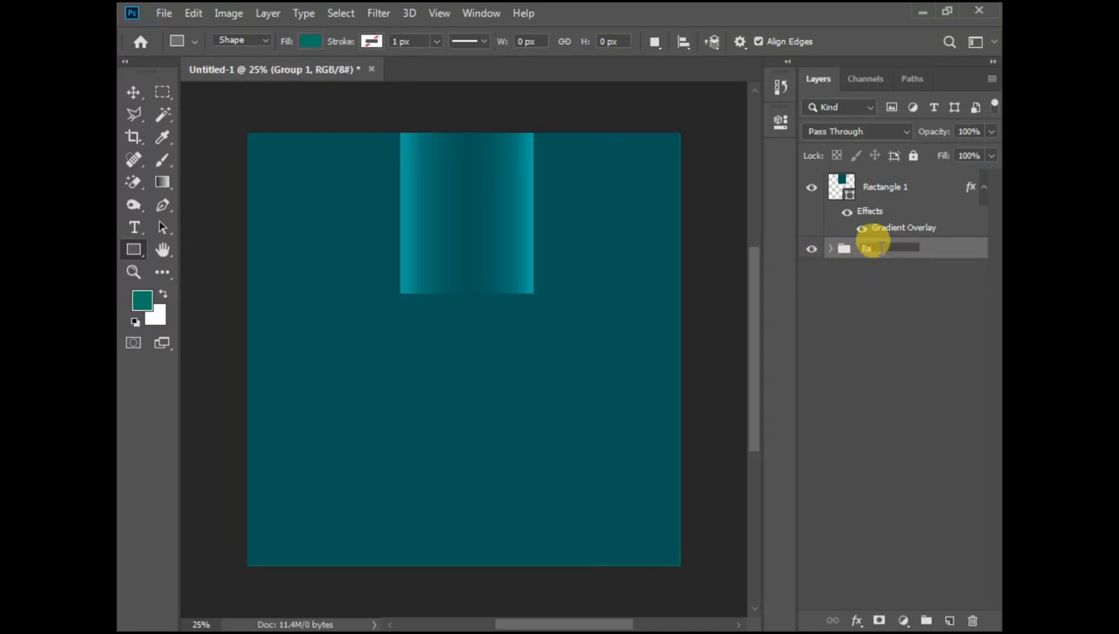
type("Background")
key("Return")
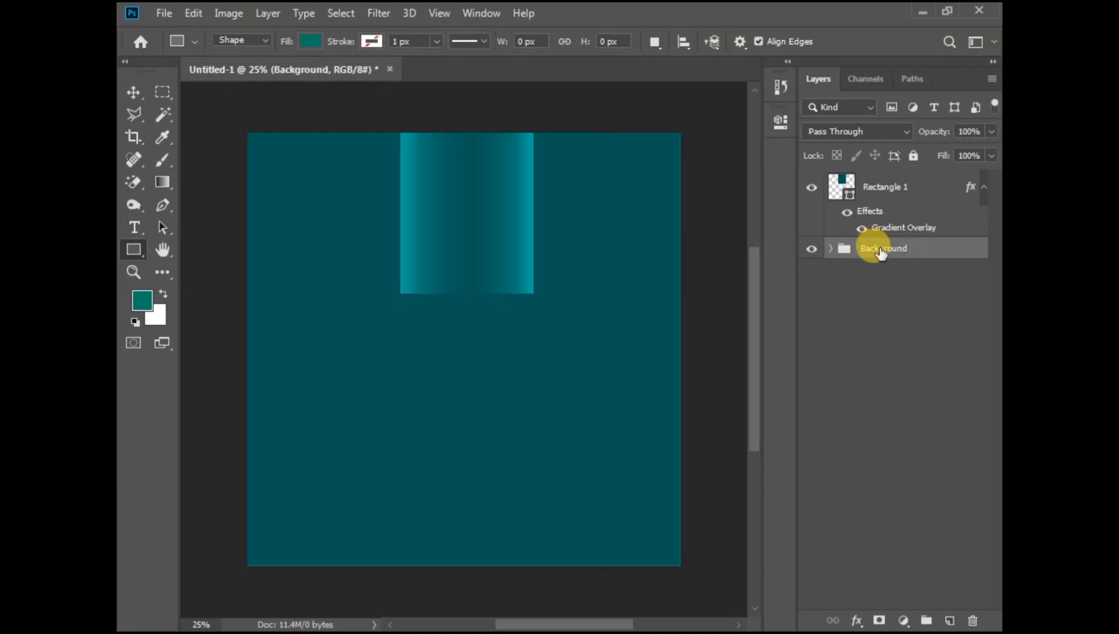
- Put the rectangle layer into its own group and rename the group "upper part"
left_click(886, 189)
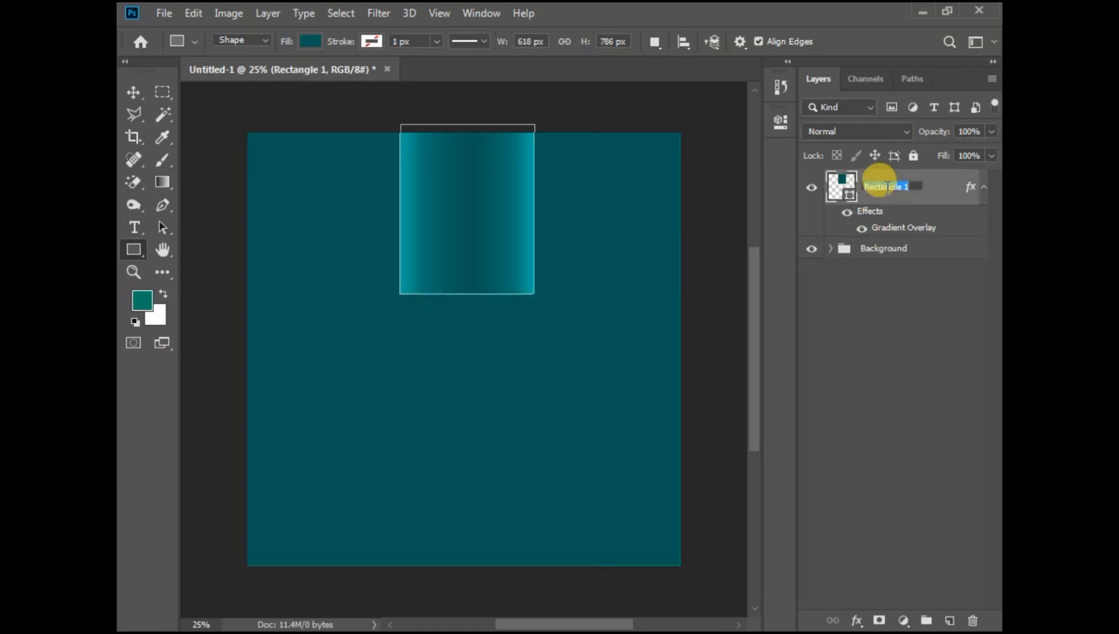
key("Return")
key("ctrl+g")
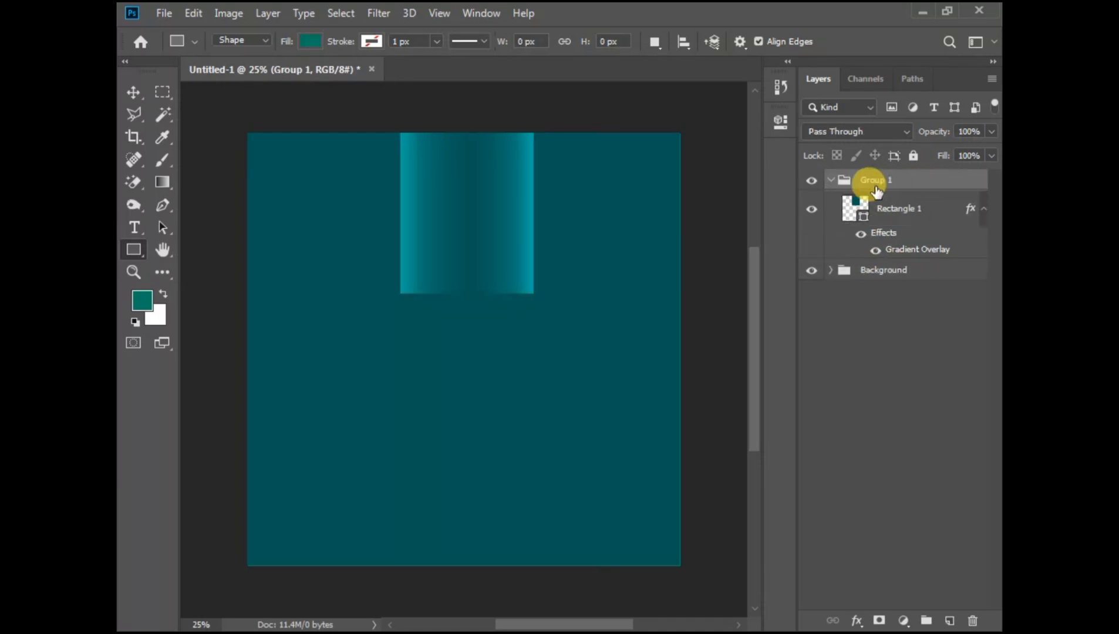
left_click(830, 178)
double_click(873, 179)
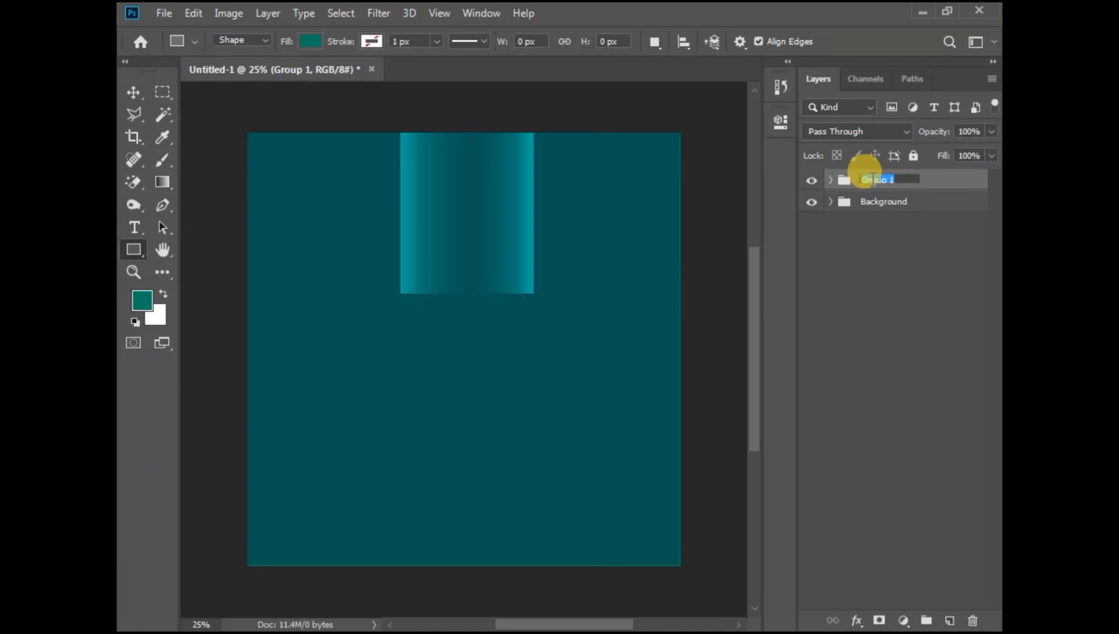
type("upper part")
key("Return")
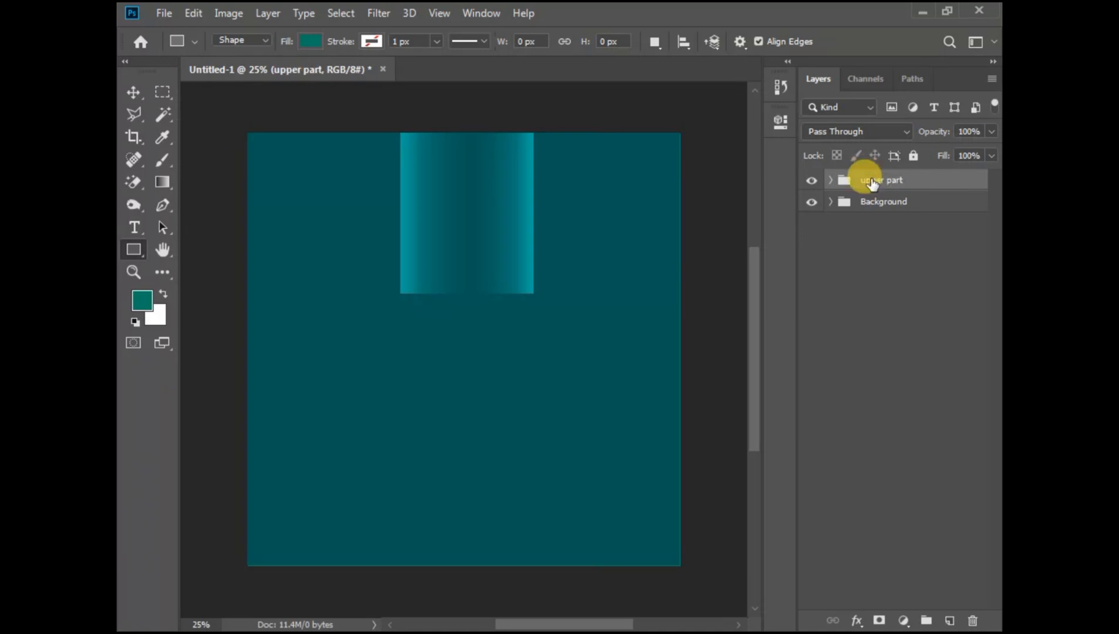
- Move the rectangle inside the "upper part" group slightly up and to the left on the canvas
left_click(830, 179)
left_click(879, 209)
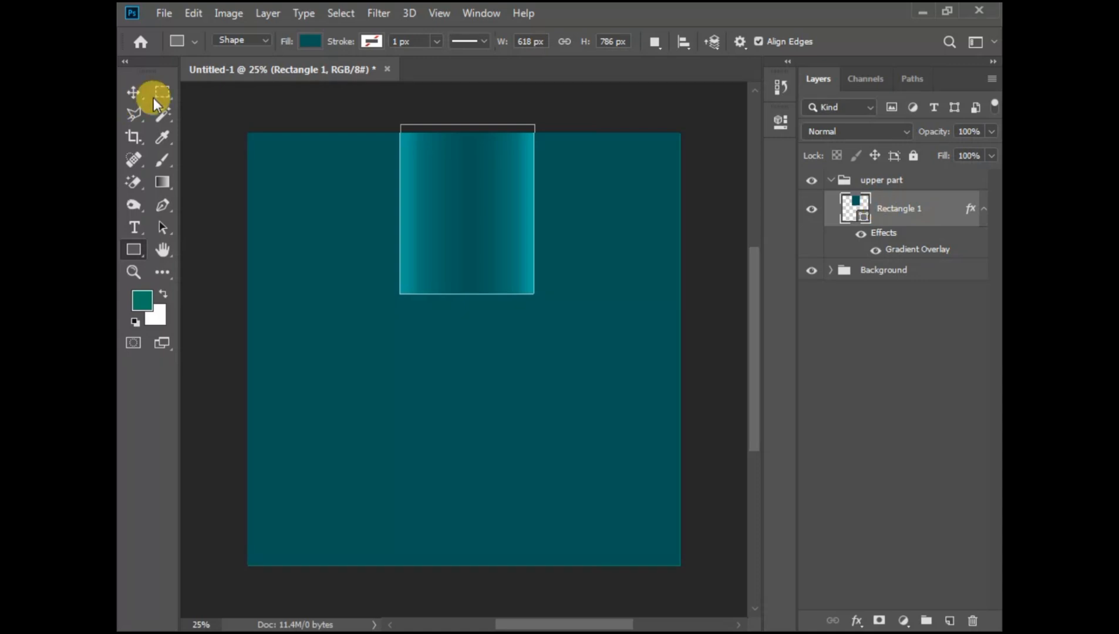
left_click(134, 93)
left_click_drag(454, 208, 451, 208)
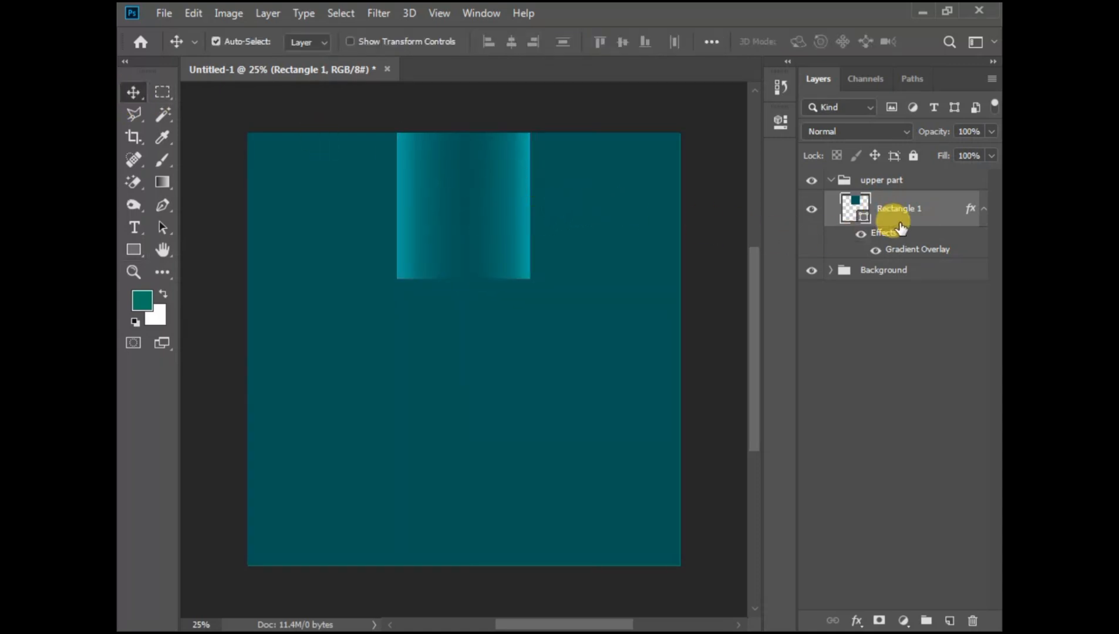
- Draw an ellipse about 616 × 112 px directly beneath the gradient rectangle, matching its width
left_click_drag(133, 249, 132, 249)
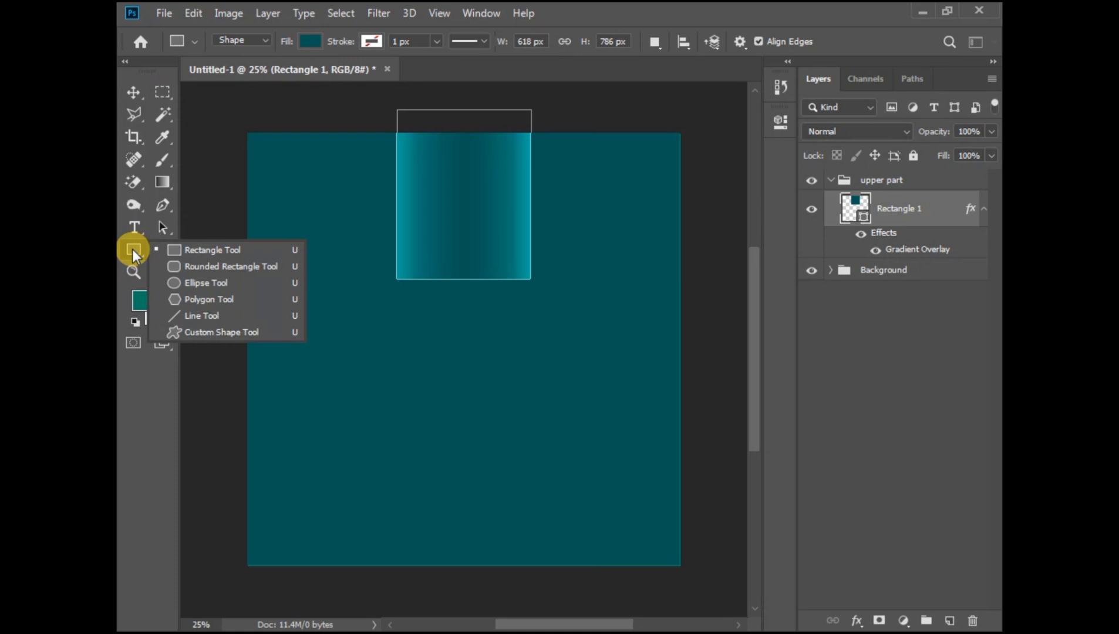
left_click(186, 283)
key("ctrl+plus")
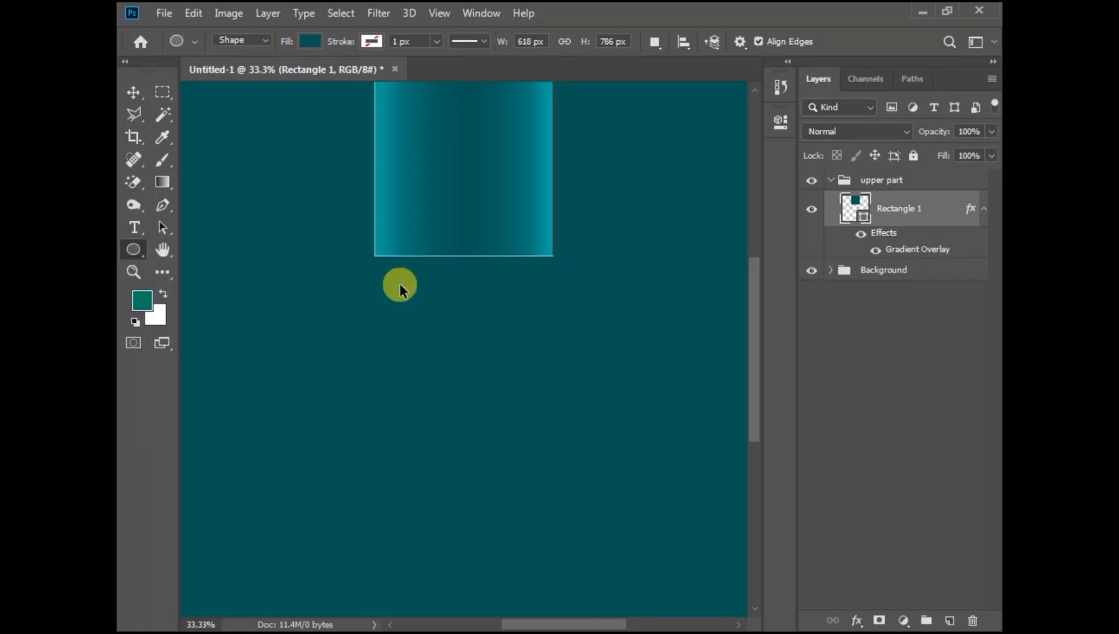
left_click_drag(375, 255, 551, 287)
- Fill the ellipse with light grey and move it up to centre it on the rectangle's bottom edge
left_click(536, 252)
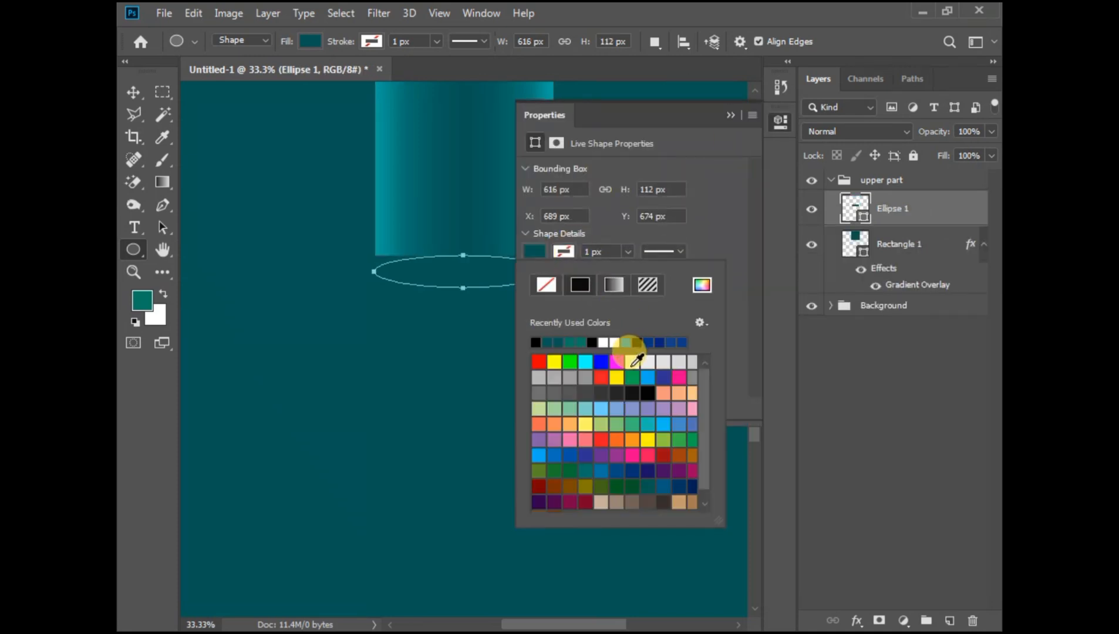
left_click(538, 378)
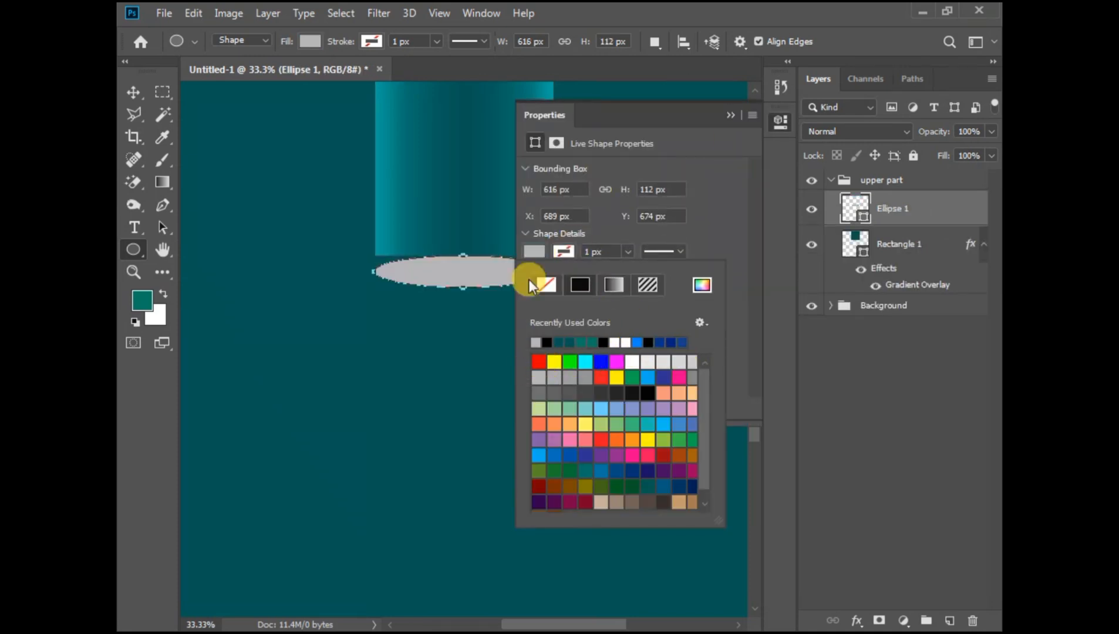
left_click(730, 115)
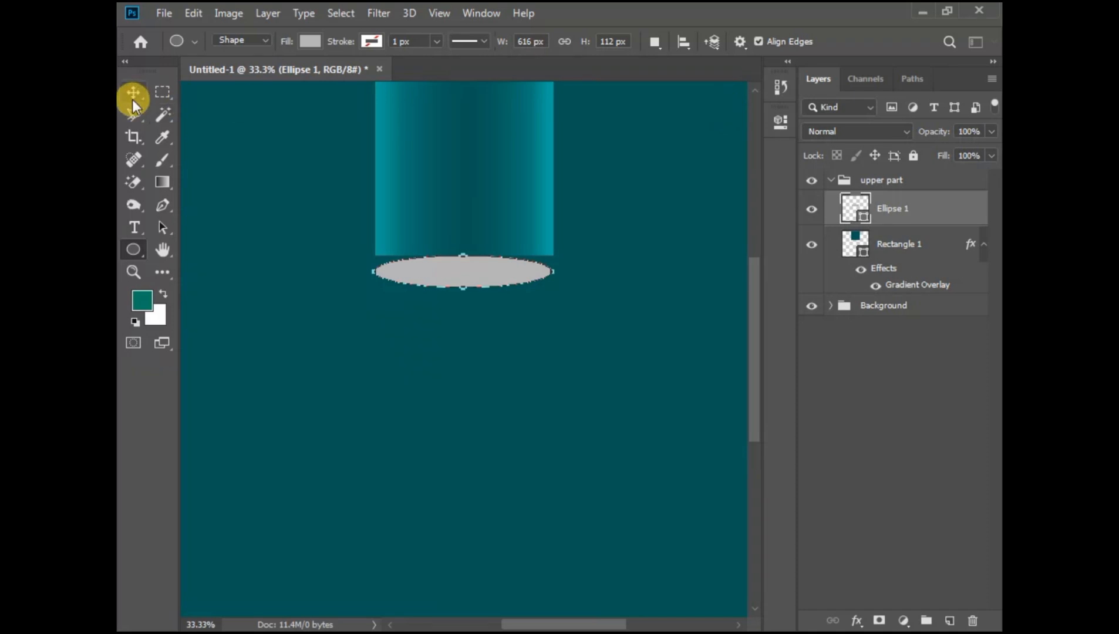
left_click(134, 93)
left_click_drag(380, 265, 441, 255)
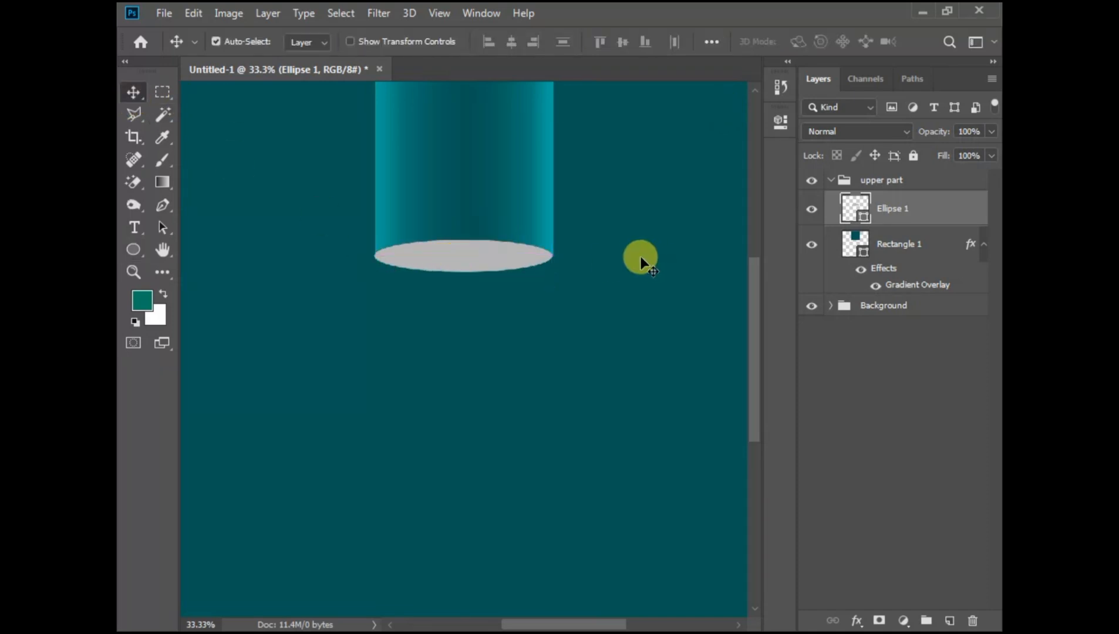
- Show the rulers and place two vertical guides along the left and right sides of the gradient rectangle
key("ctrl+plus")
key("ctrl+r")
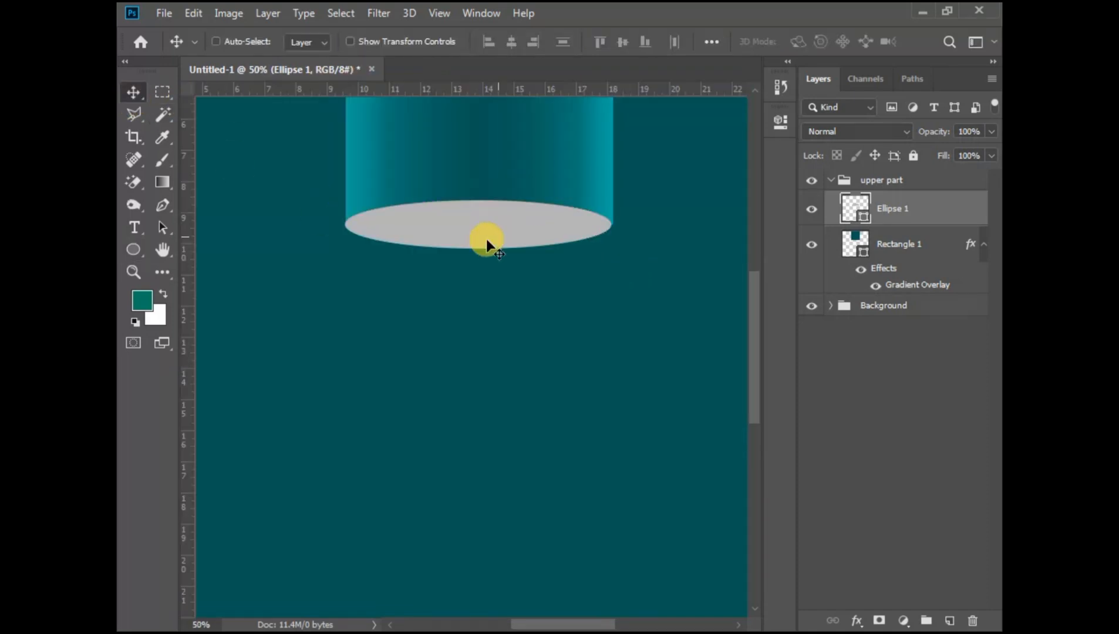
left_click_drag(182, 228, 344, 232)
left_click_drag(186, 254, 612, 242)
left_click(857, 235)
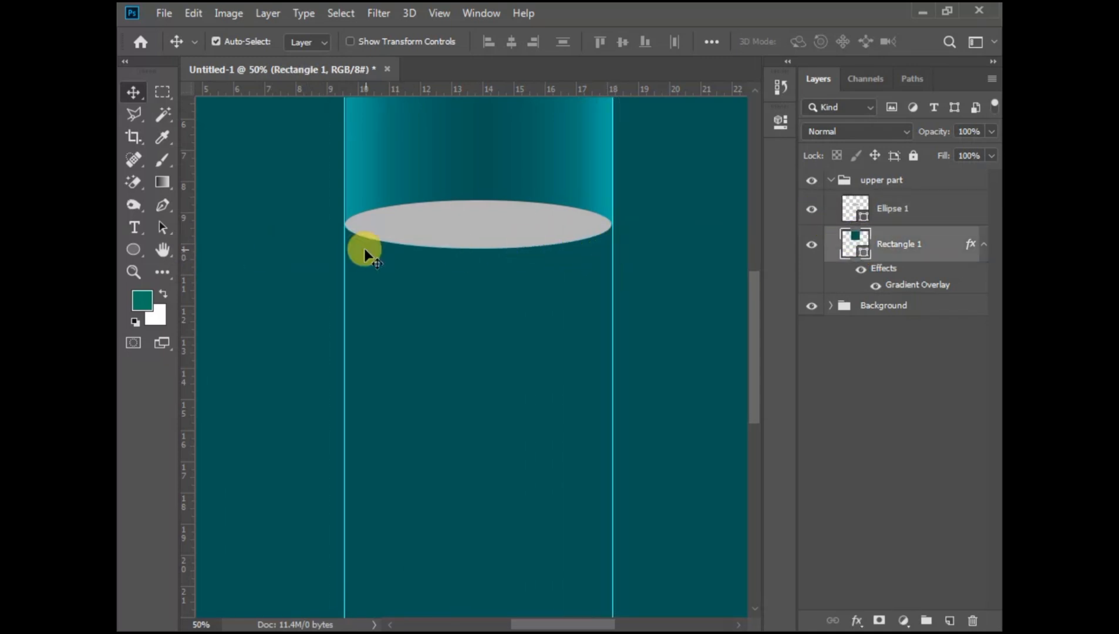
left_click_drag(343, 250, 347, 247)
- Duplicate the Ellipse 1 layer as "Ellipse 1 copy"
left_click(881, 212)
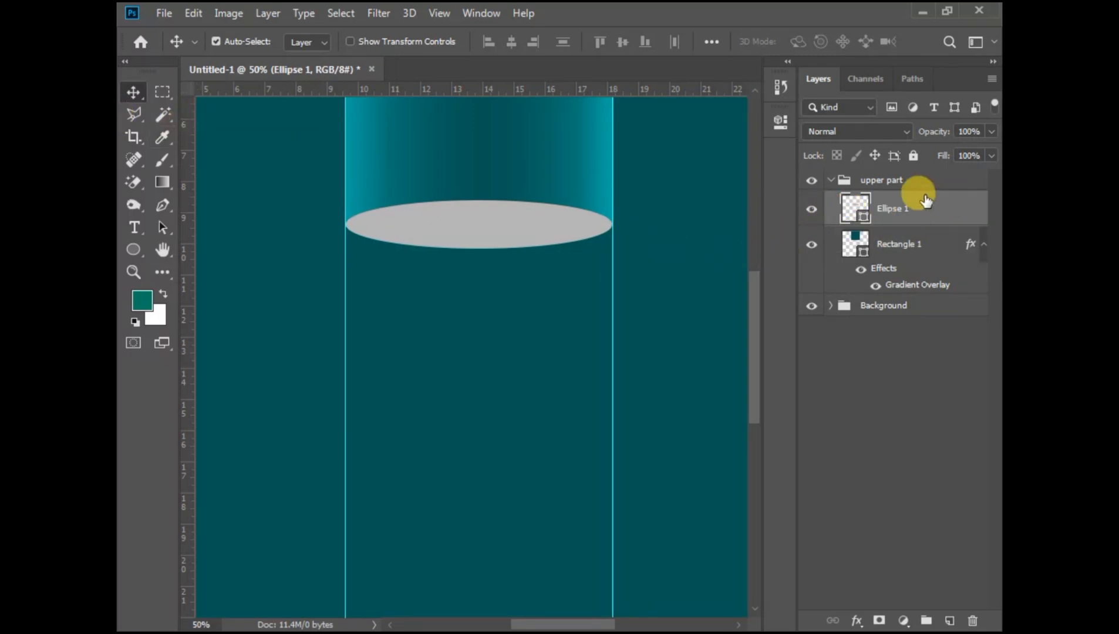
right_click(906, 211)
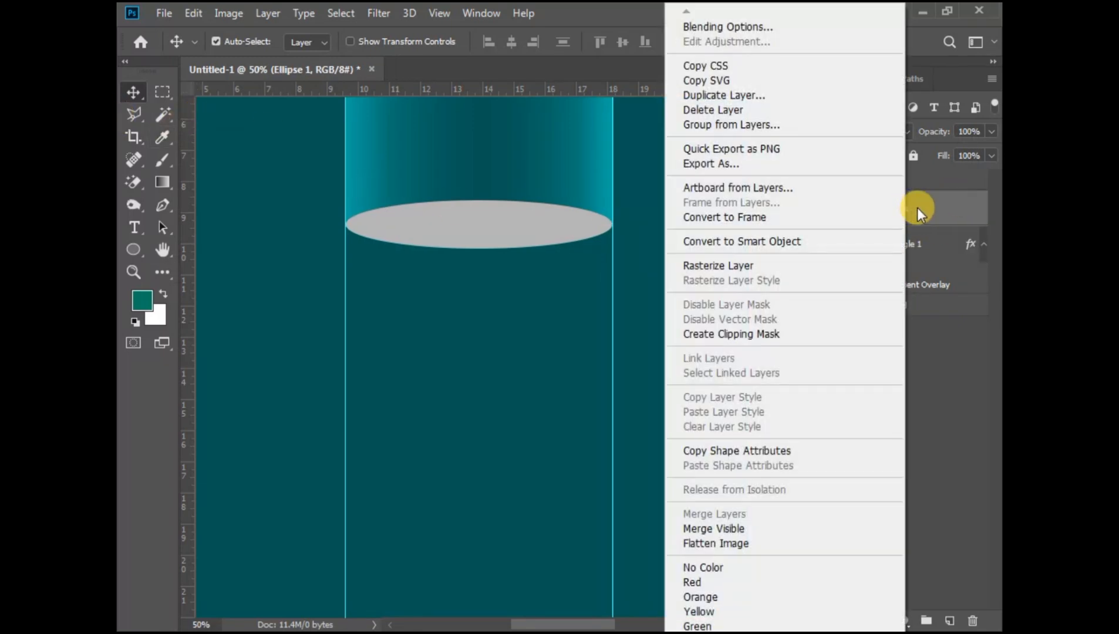
left_click(740, 95)
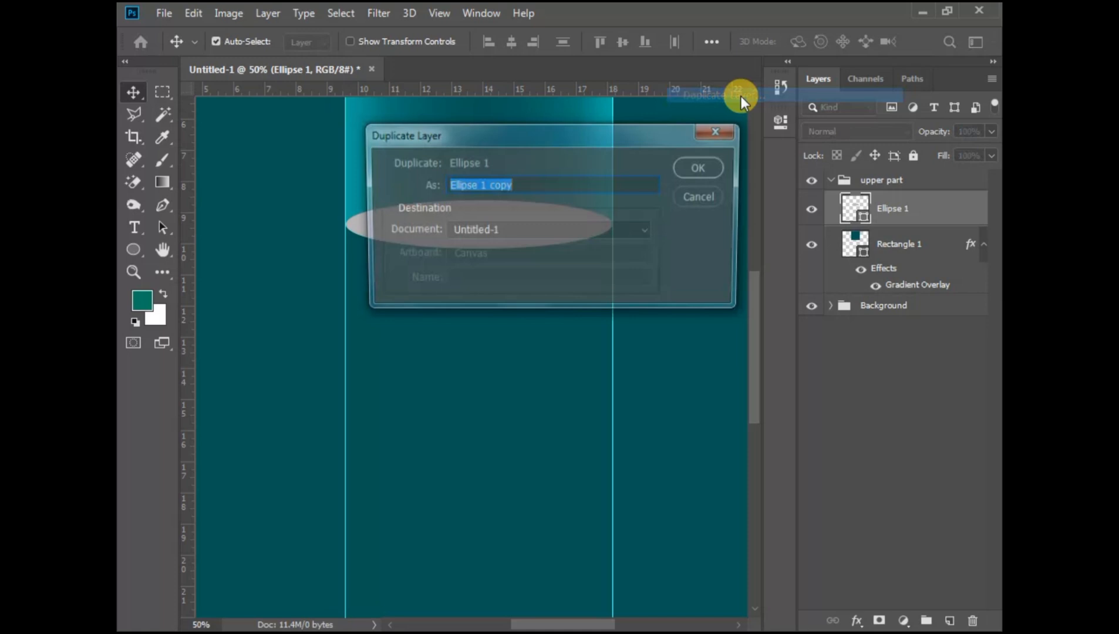
left_click(691, 158)
- Change the ellipse copy's fill to white and place its layer beneath the grey ellipse
double_click(851, 209)
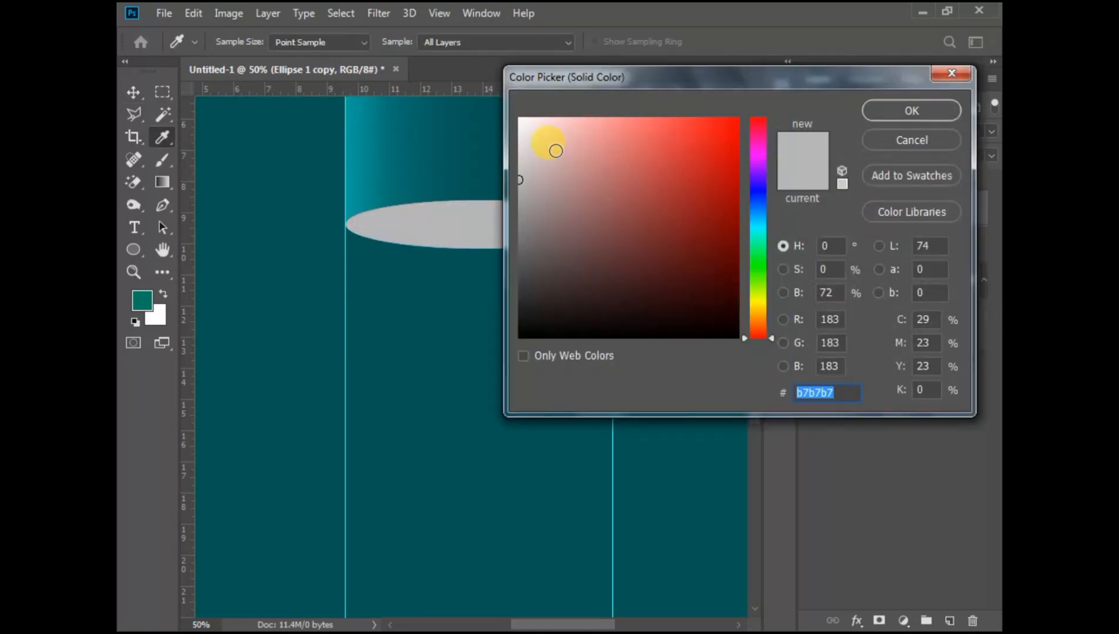
left_click_drag(520, 135, 503, 79)
left_click(911, 110)
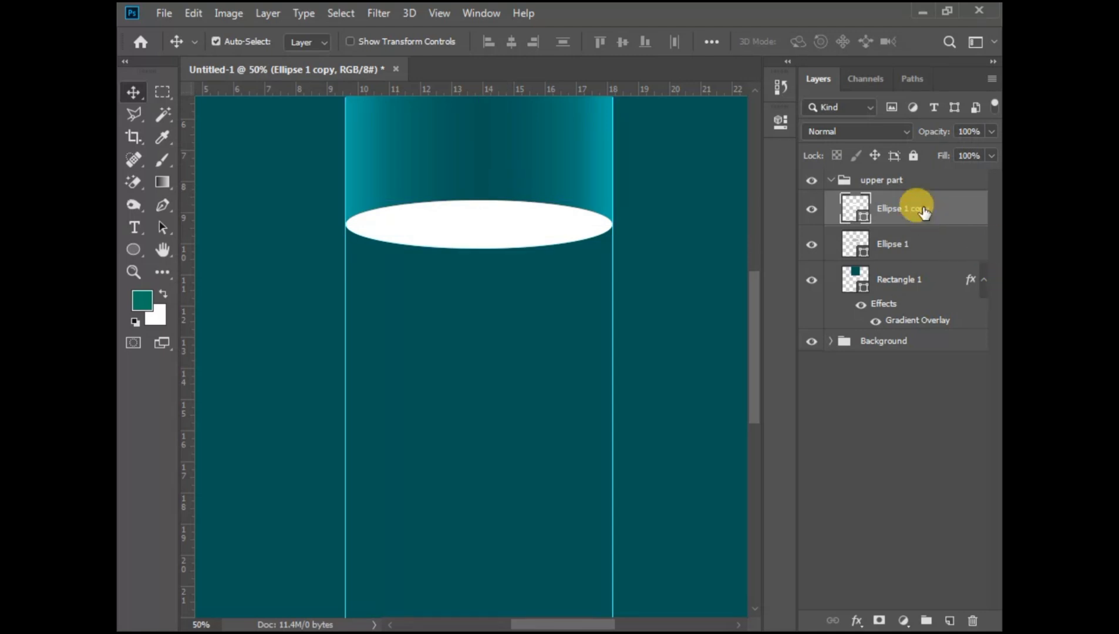
left_click_drag(922, 213, 910, 258)
- Use Free Transform to lower the grey ellipse's top edge, leaving a thin white rim, and fit its left side to the guide
left_click(894, 214)
key("ctrl+t")
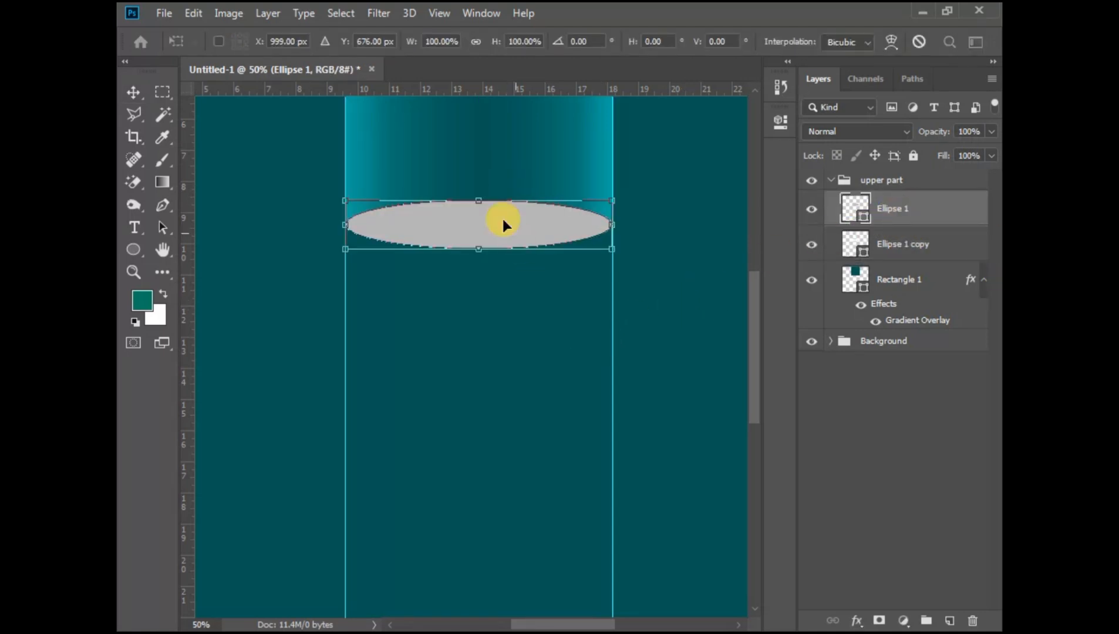
left_click_drag(479, 200, 473, 208)
left_click_drag(345, 230, 346, 231)
key("Return")
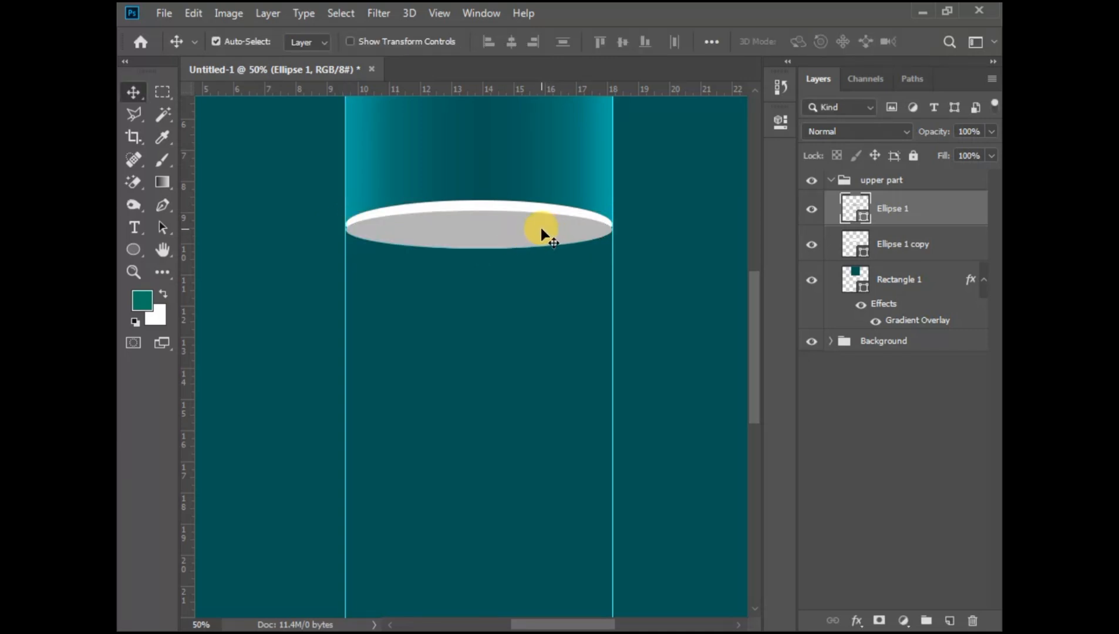
- Fine-tune the white ellipse's fit with Free Transform and collapse the "upper part" group
left_click(896, 247)
key("ctrl+t")
key("Return")
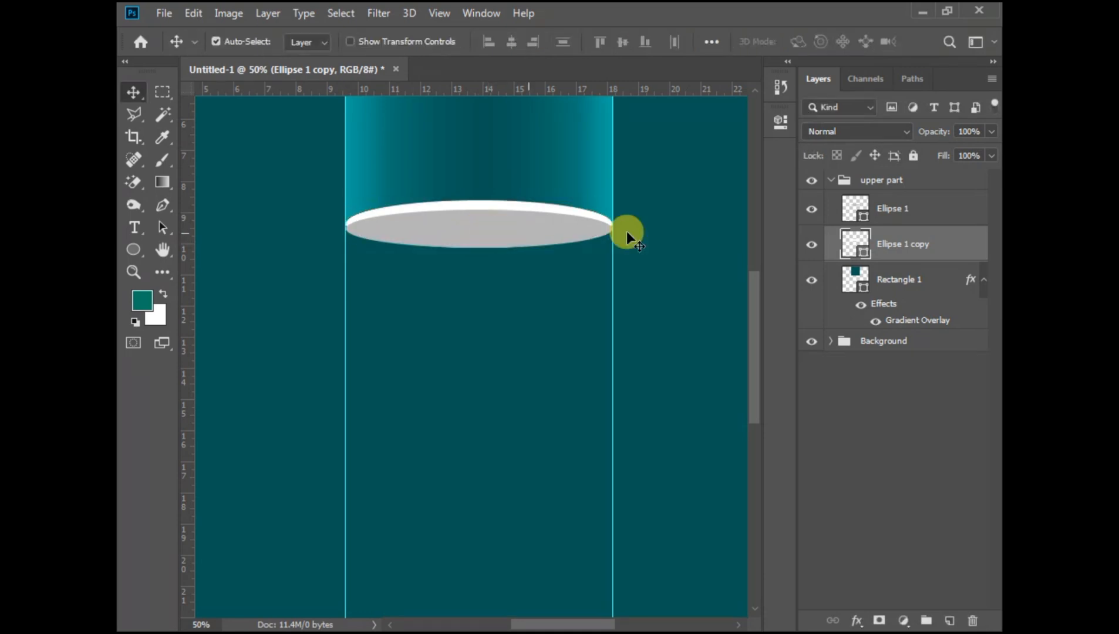
left_click_drag(868, 250, 885, 225)
left_click(830, 181)
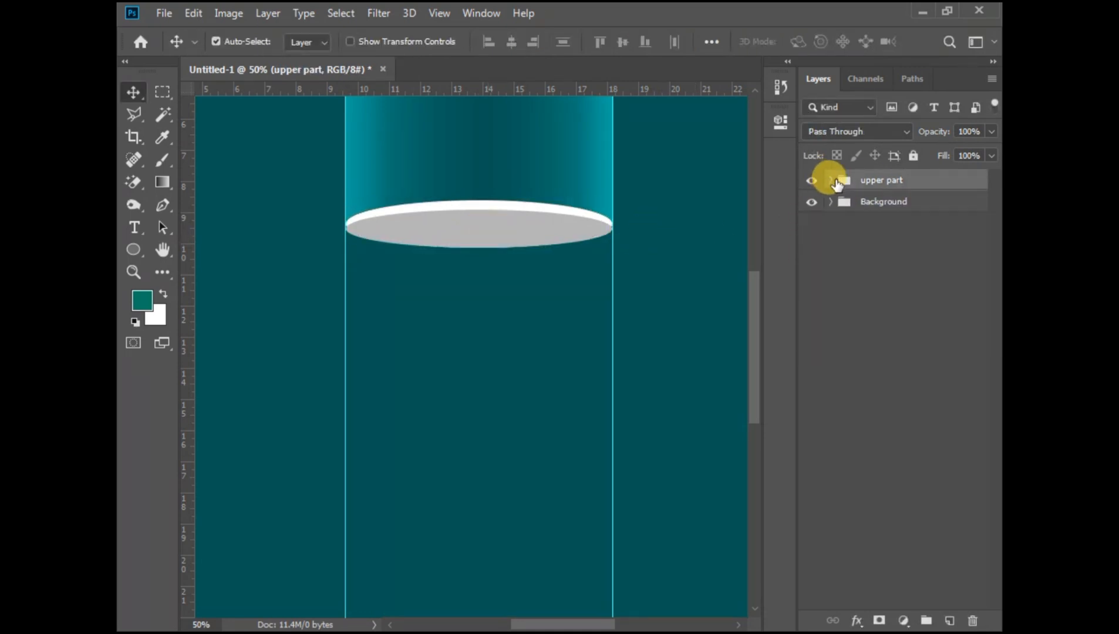
- Duplicate the Rectangle 1 layer inside the "upper part" group
key("ctrl+minus")
key("ctrl+minus")
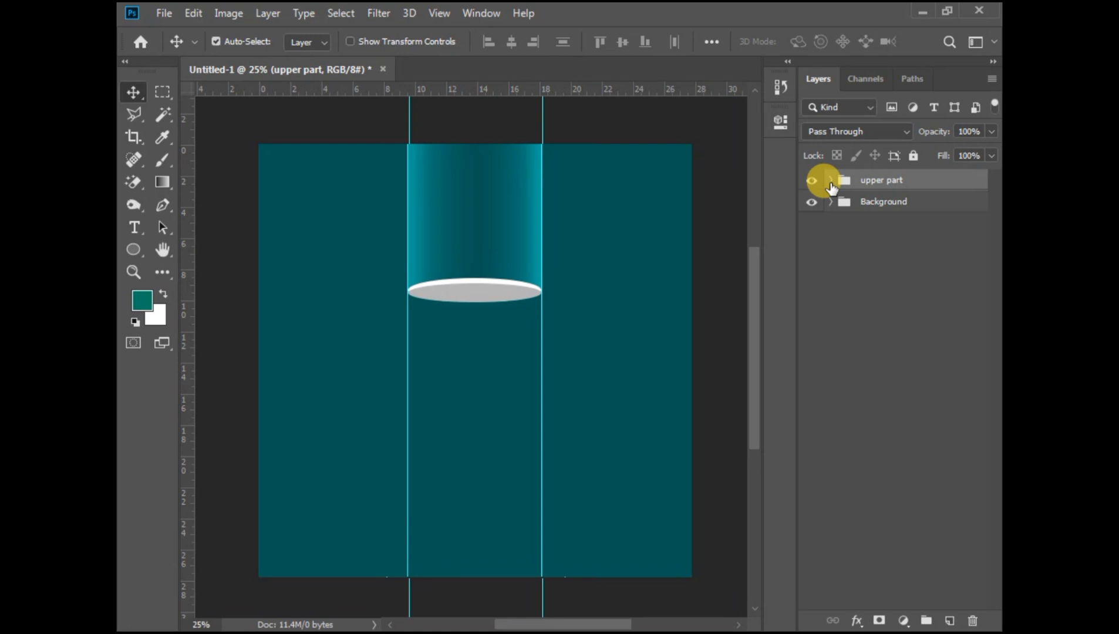
left_click(830, 182)
left_click(884, 283)
right_click(887, 281)
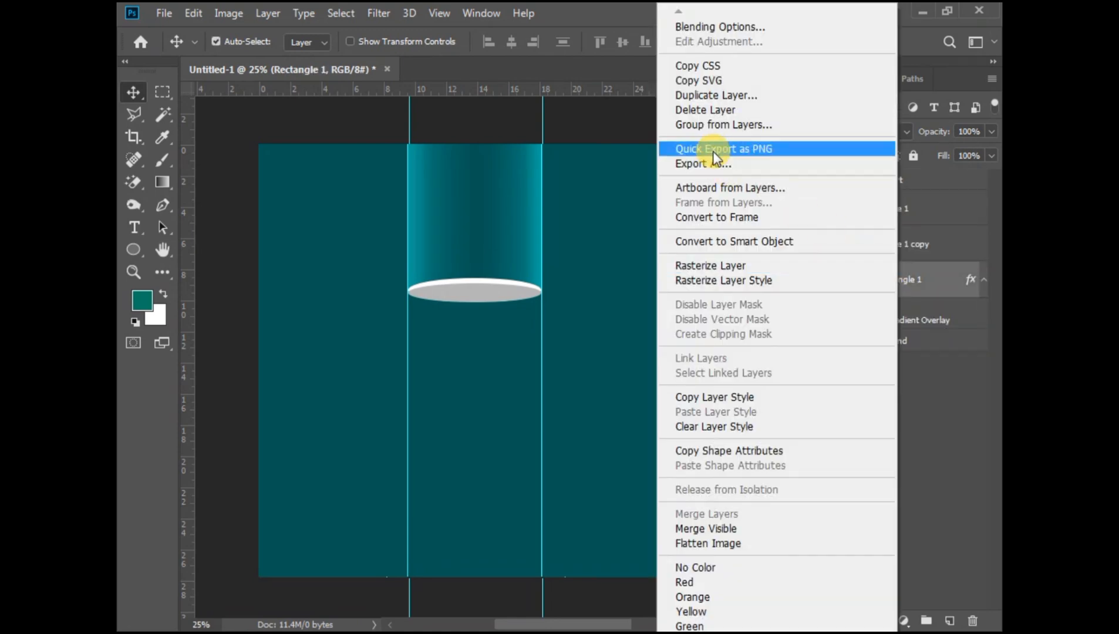
left_click(723, 93)
left_click(687, 169)
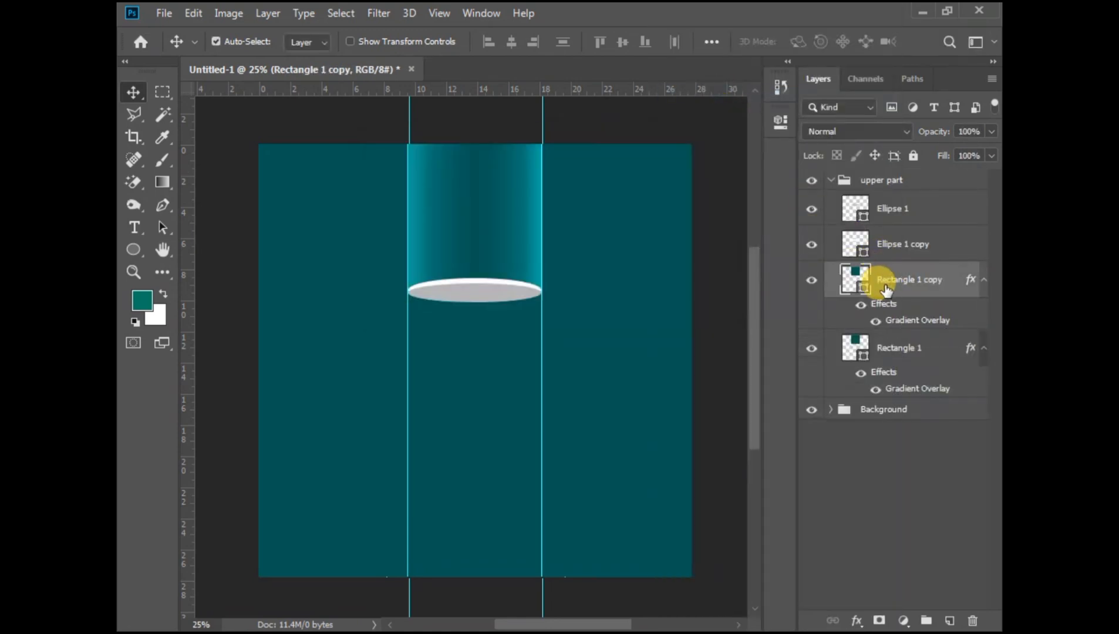
- Take the rectangle copy out of the group to the top of the layer stack and move it straight down to the canvas bottom
left_click_drag(879, 287, 869, 173)
left_click(830, 247)
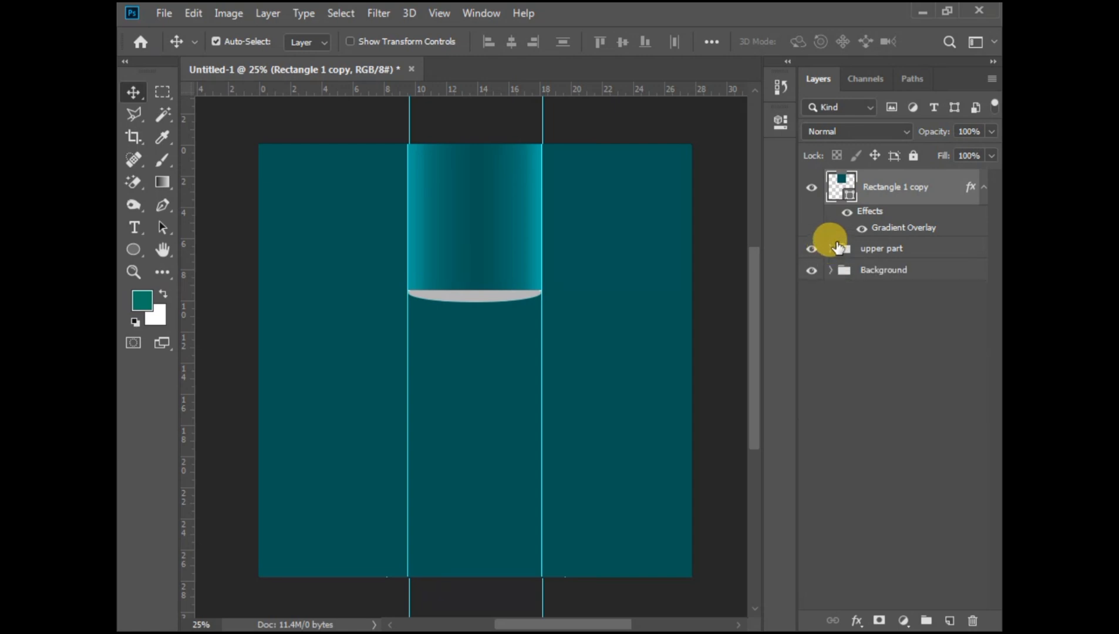
left_click_drag(490, 208, 486, 558)
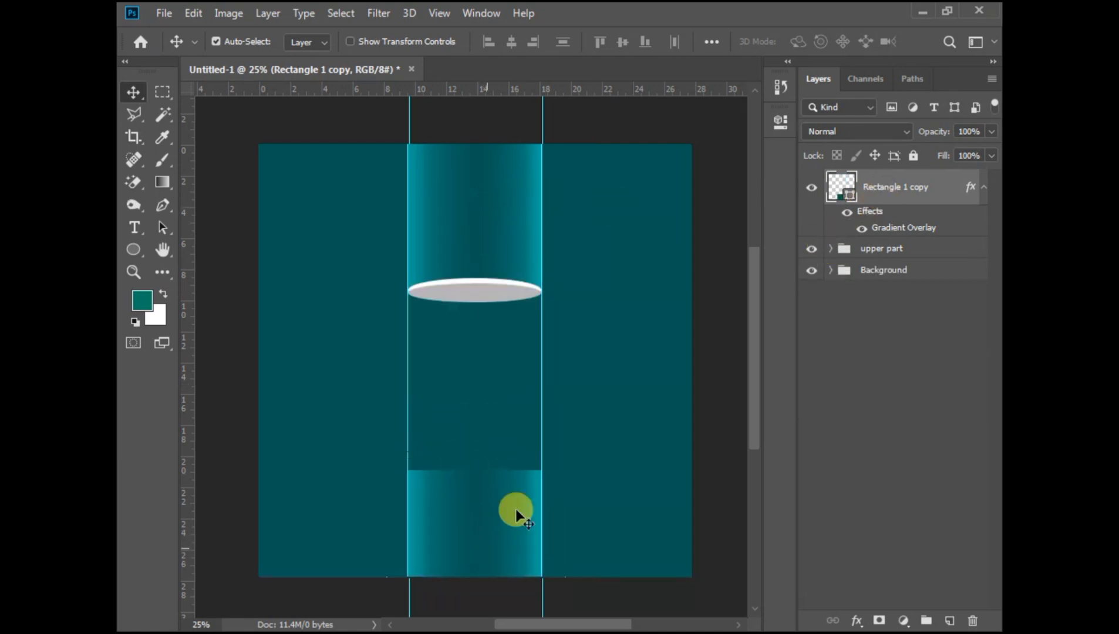
- Put the rectangle copy into its own group and rename the group "Bottom part"
key("ctrl+g")
left_click(828, 180)
double_click(881, 179)
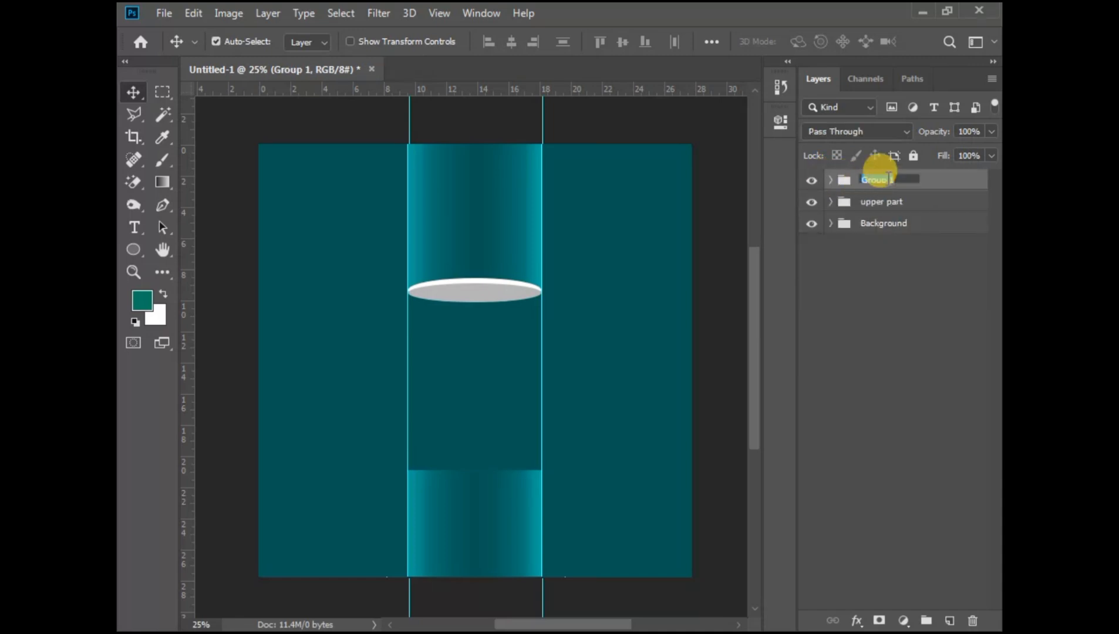
type("Bottom part")
key("Return")
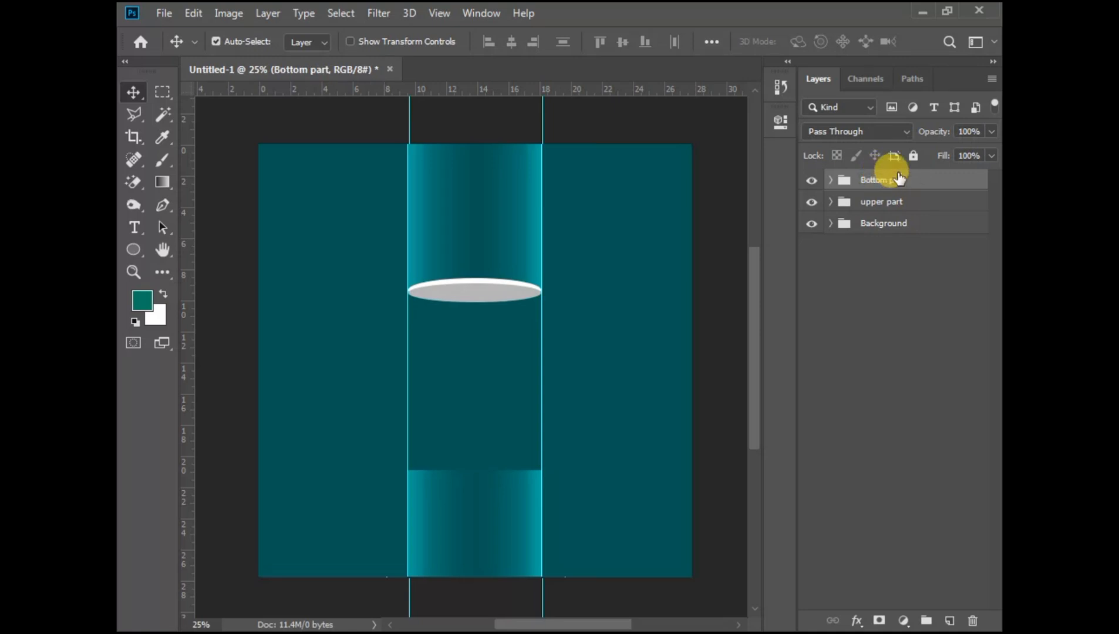
- Draw a thin ellipse about 618 × 11 px along the top edge of the lower rectangle, inside the "Bottom part" group
left_click(830, 180)
left_click(901, 211)
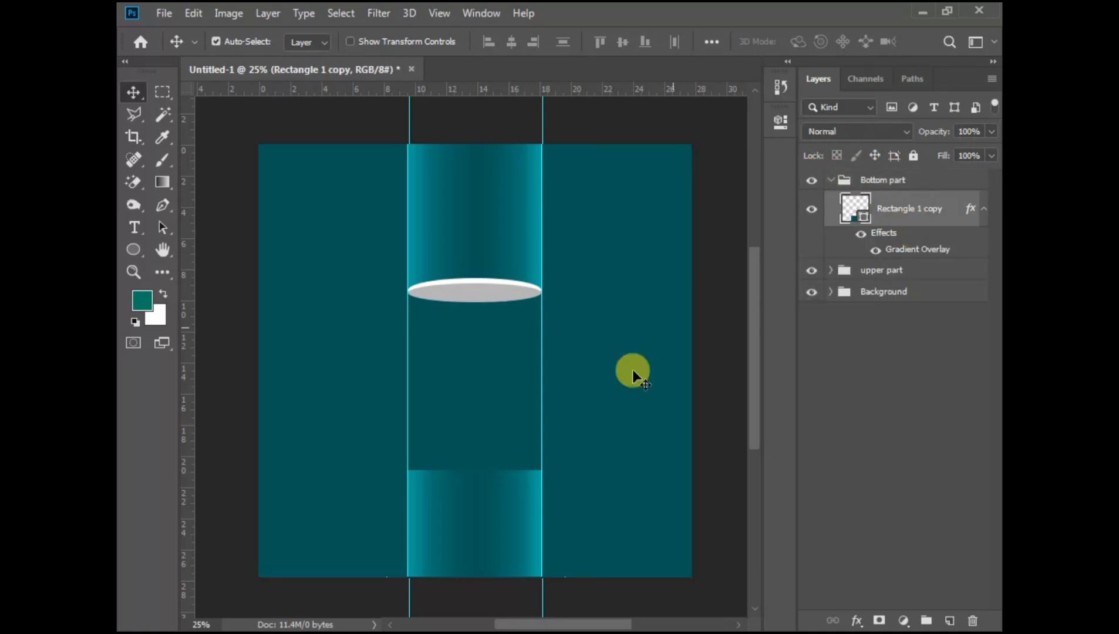
key("ctrl+plus")
left_click(143, 252)
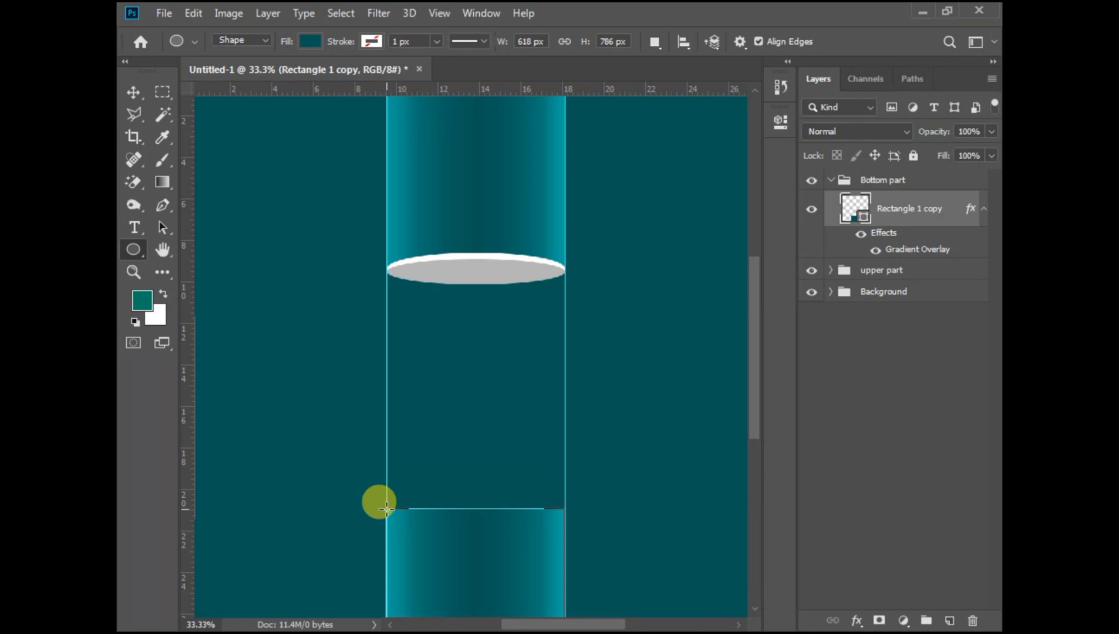
left_click_drag(385, 507, 565, 510)
- Fill the thin ellipse with white and collapse the "Bottom part" group
left_click(536, 250)
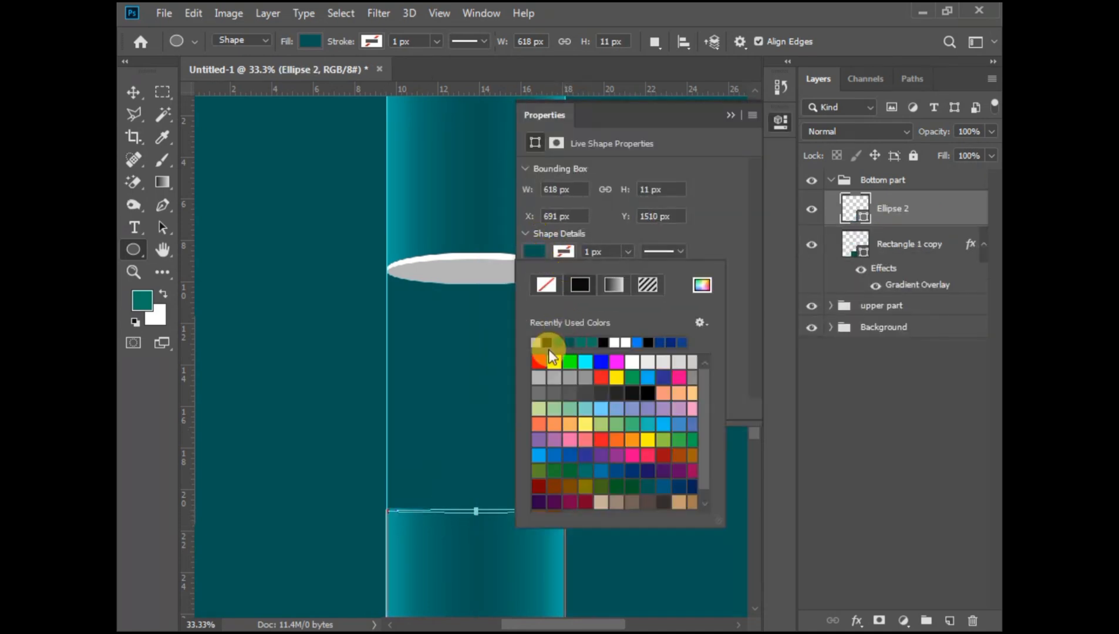
left_click(535, 342)
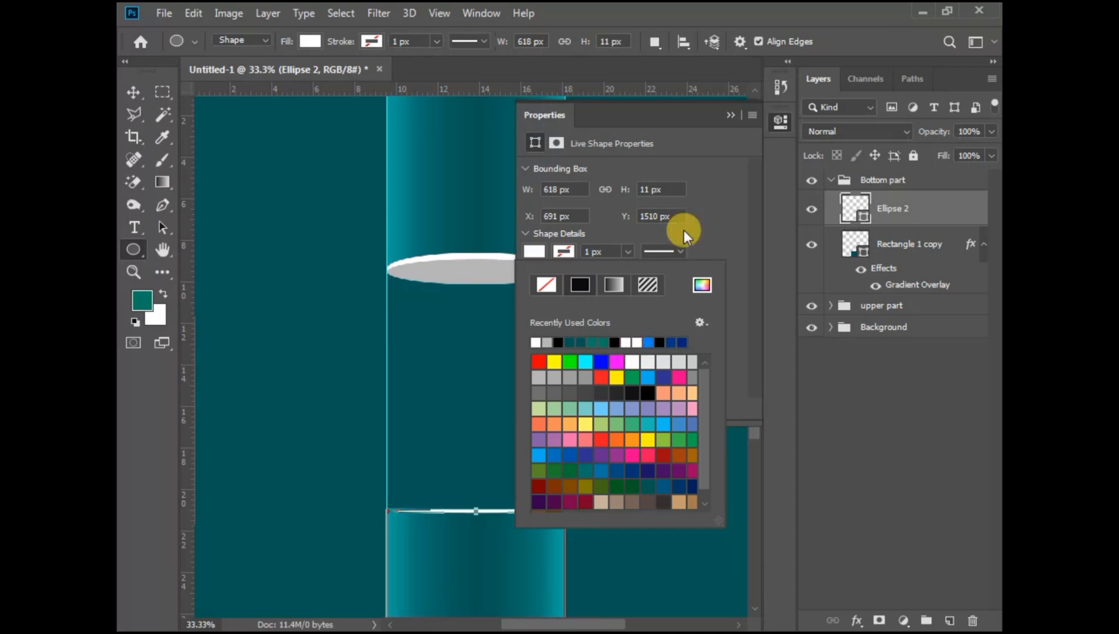
left_click(731, 115)
left_click(730, 115)
key("v")
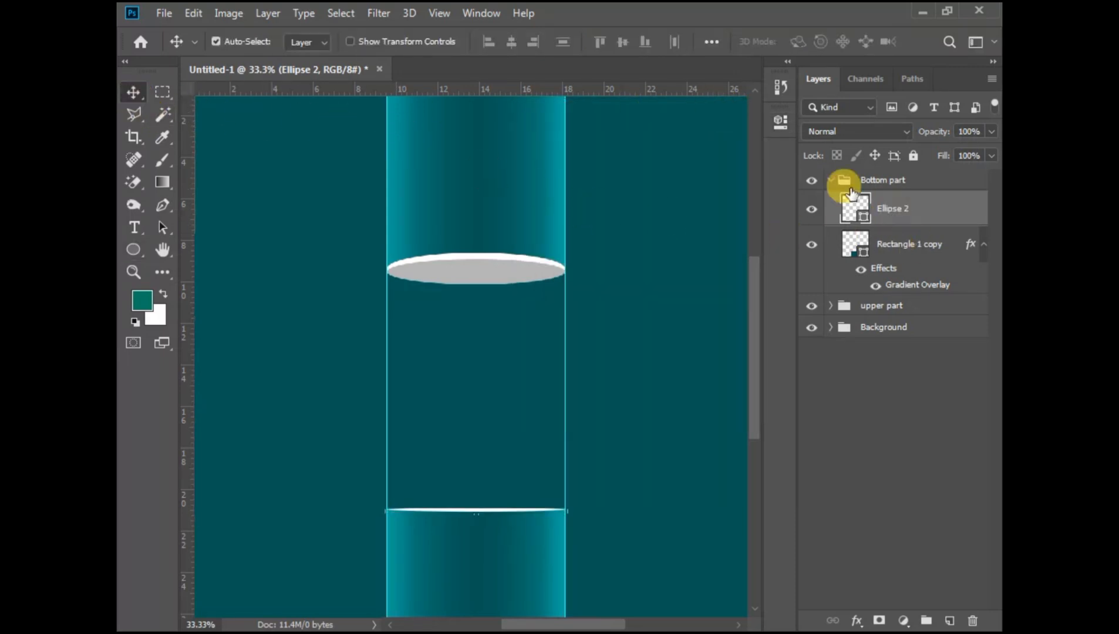
left_click(833, 180)
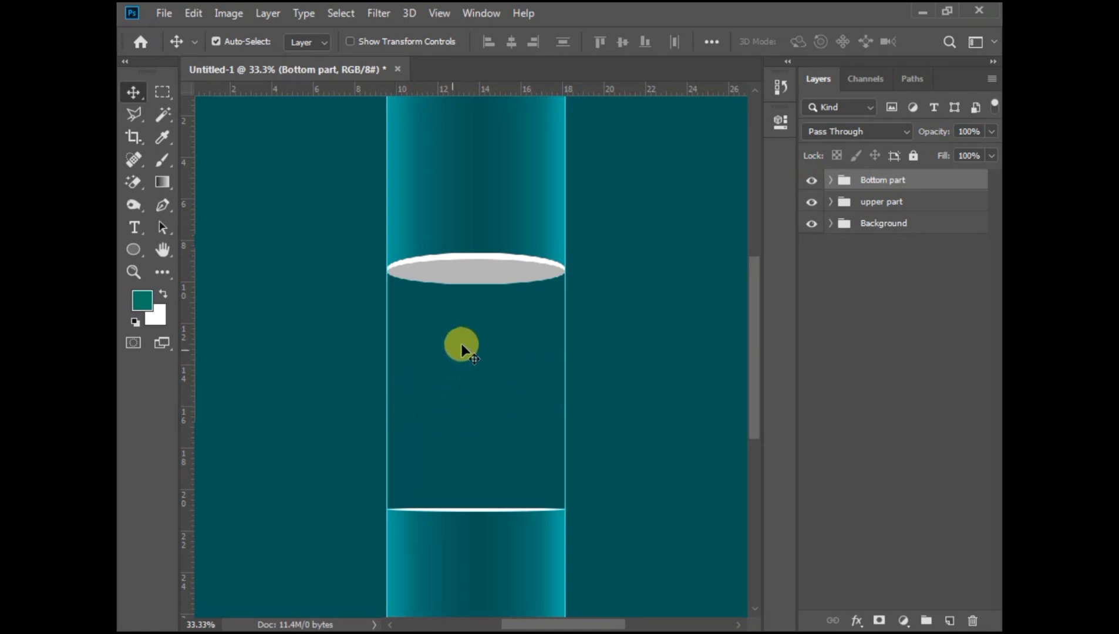
- Nudge the "Bottom part" group straight up on the canvas to narrow its gap to the upper cylinder
key("Up")
key("Up")
key("Up")
key("Up")
key("Up")
key("Up")
key("Up")
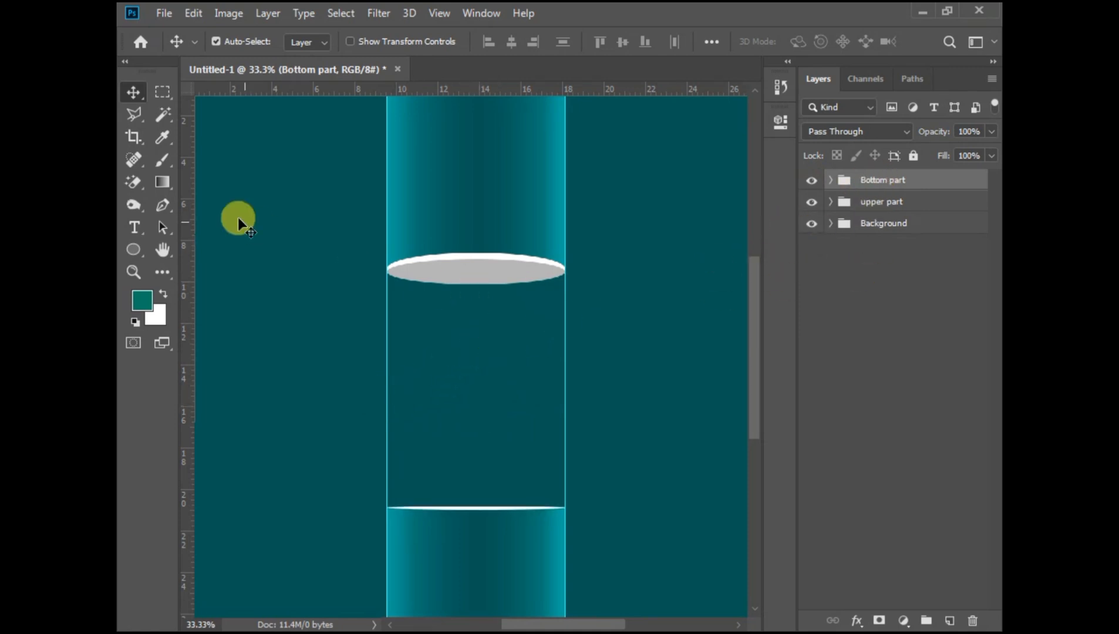
key("Up")
key("Up")
key("Up")
key("Up")
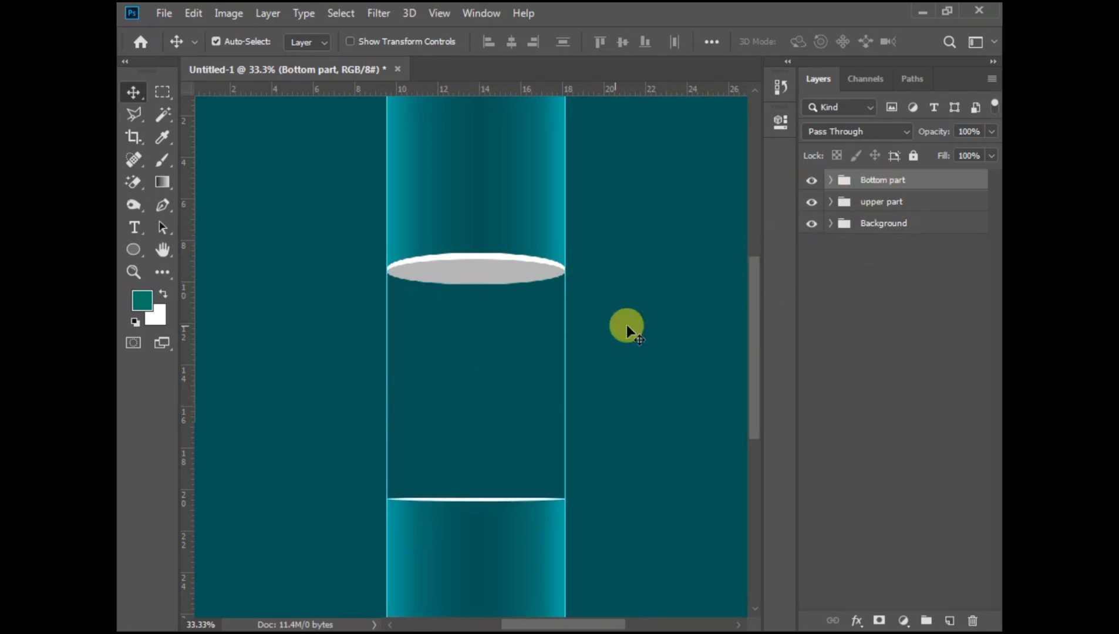
key("ctrl+minus")
key("ctrl+minus")
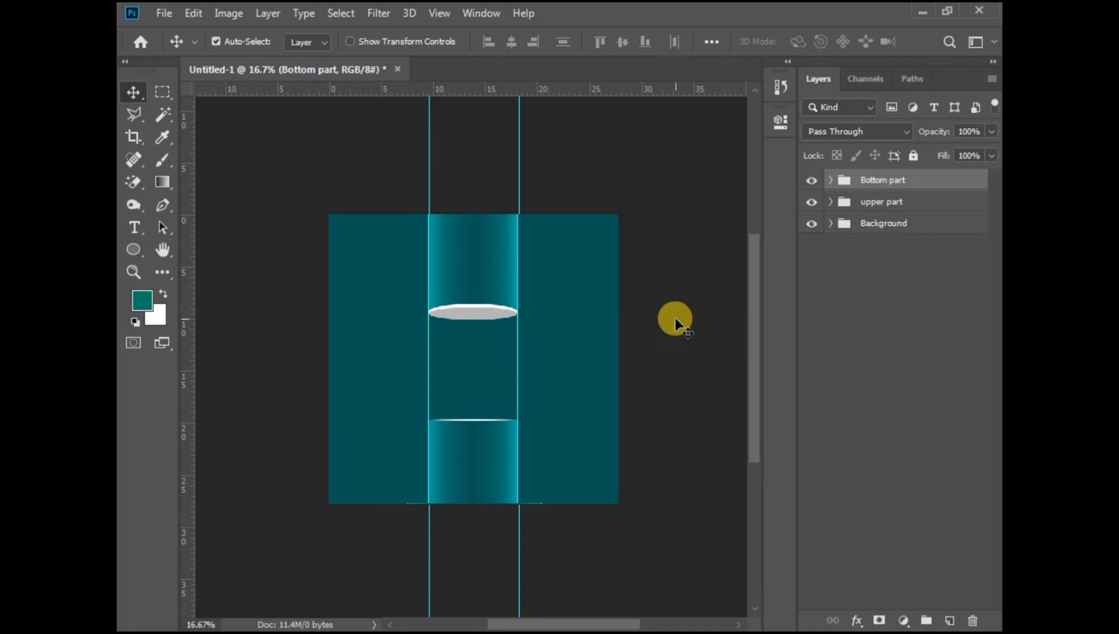
key("ctrl+minus")
key("ctrl+plus")
key("ctrl+plus")
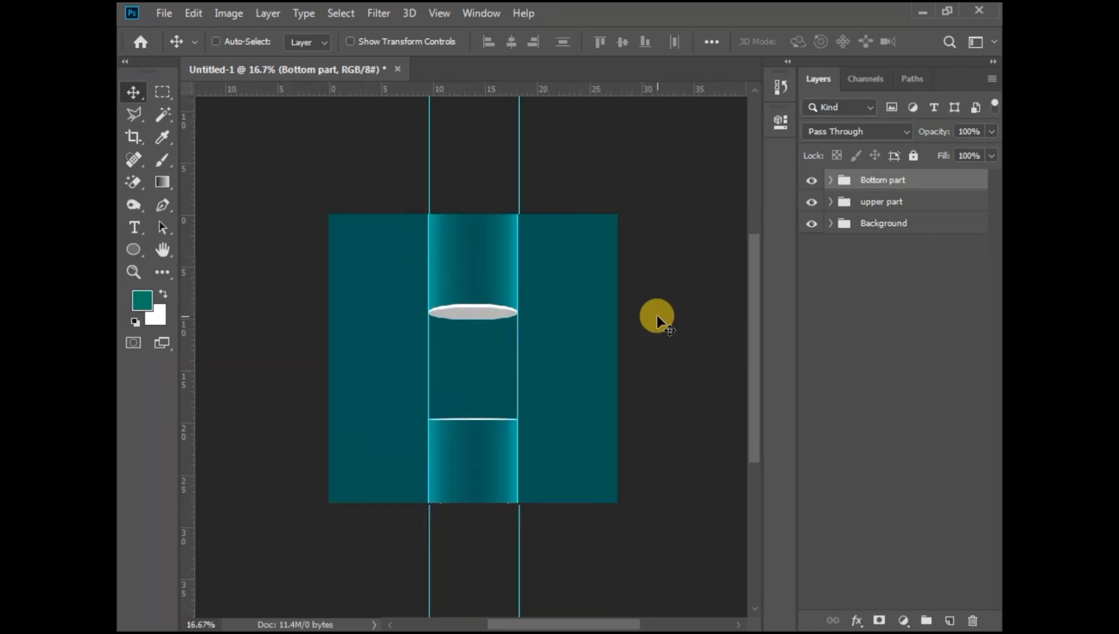
key("ctrl+plus")
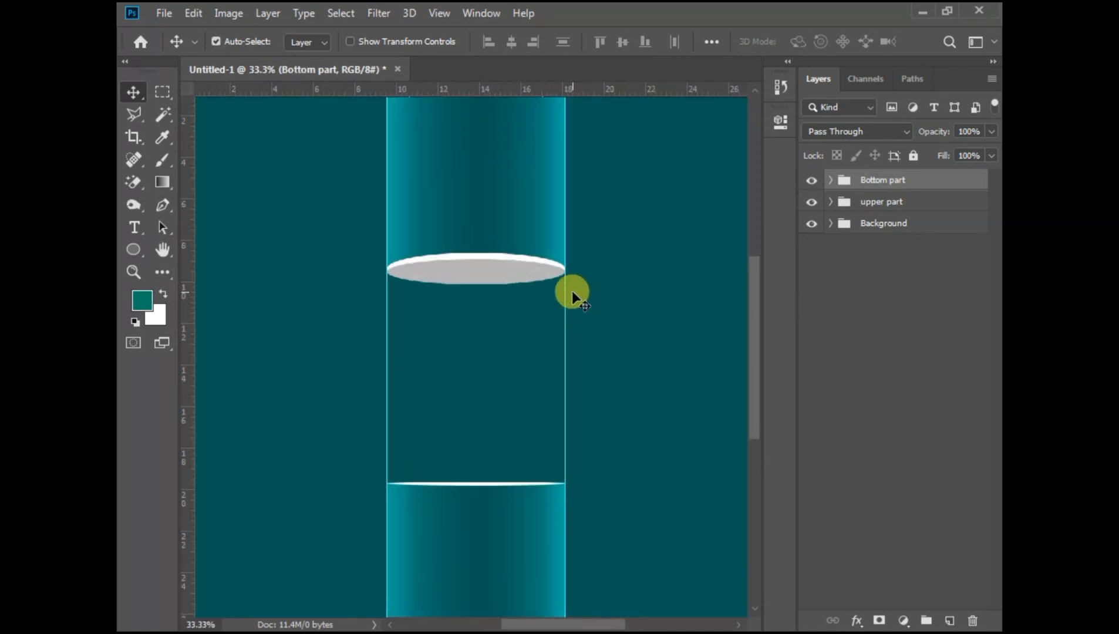
- Open the "poster" PNG image of the earbuds as a smart object
left_click(169, 15)
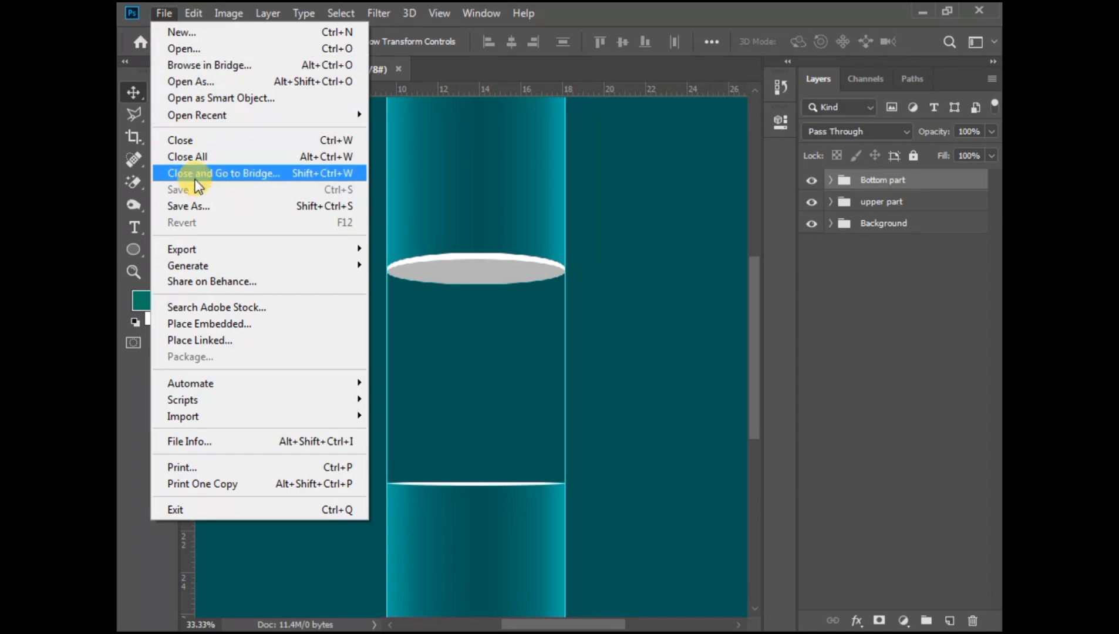
left_click(221, 91)
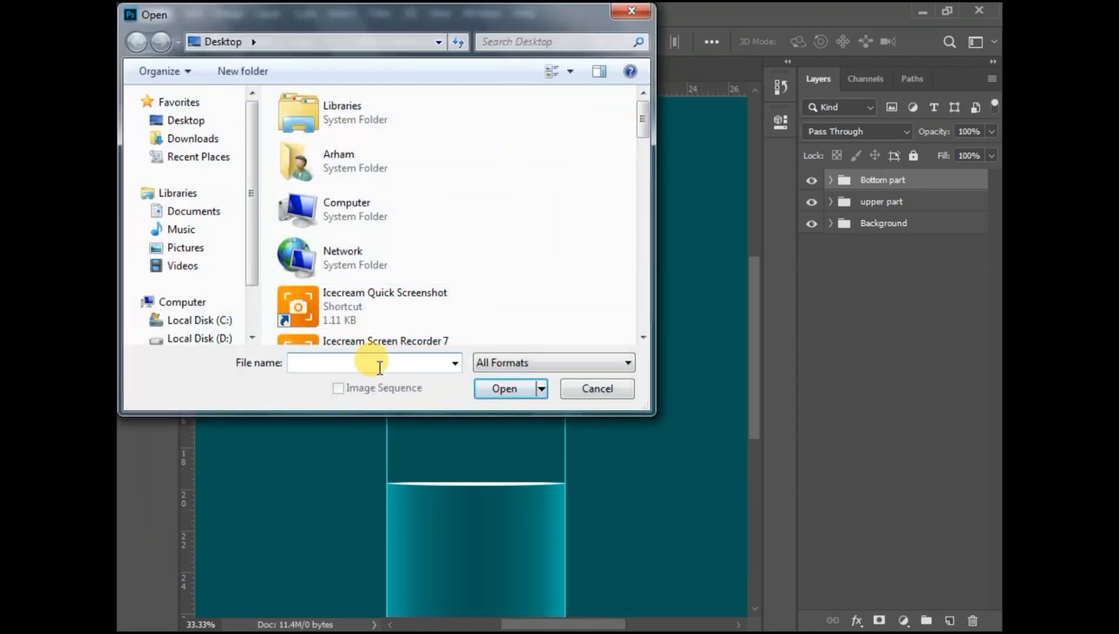
left_click_drag(634, 122, 634, 286)
left_click(331, 199)
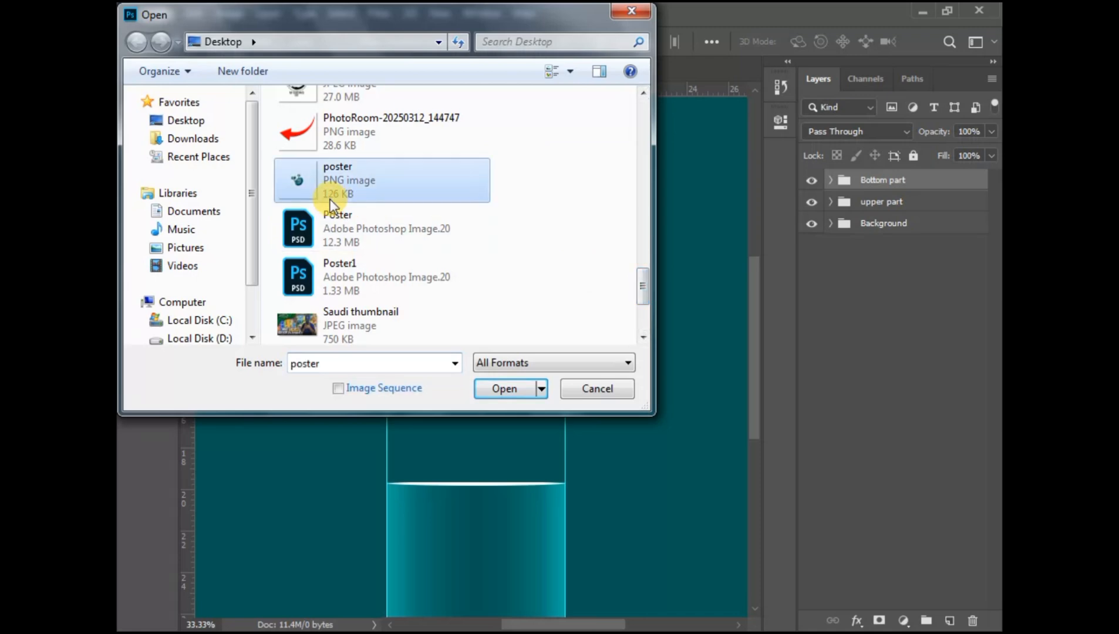
left_click(513, 392)
- Bring the earbuds image into the cylinder design as the top layer and close its source document without saving
left_click_drag(488, 339, 457, 323)
left_click(562, 69)
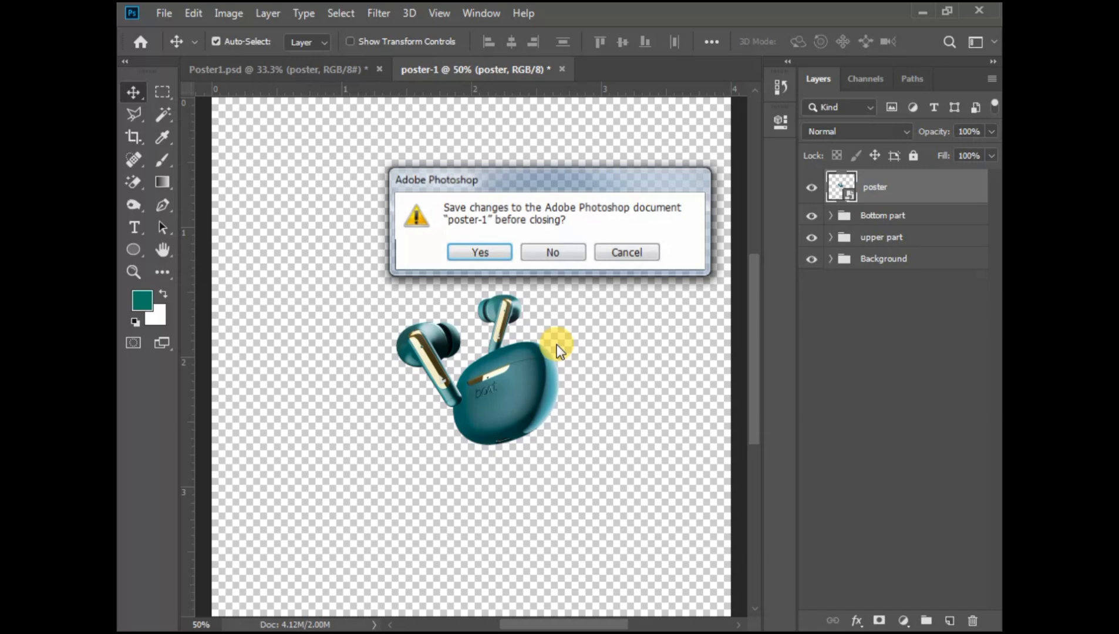
left_click(550, 253)
- Scale the earbuds image to about 612% and centre it in the gap between the upper and lower cylinder parts
key("ctrl+t")
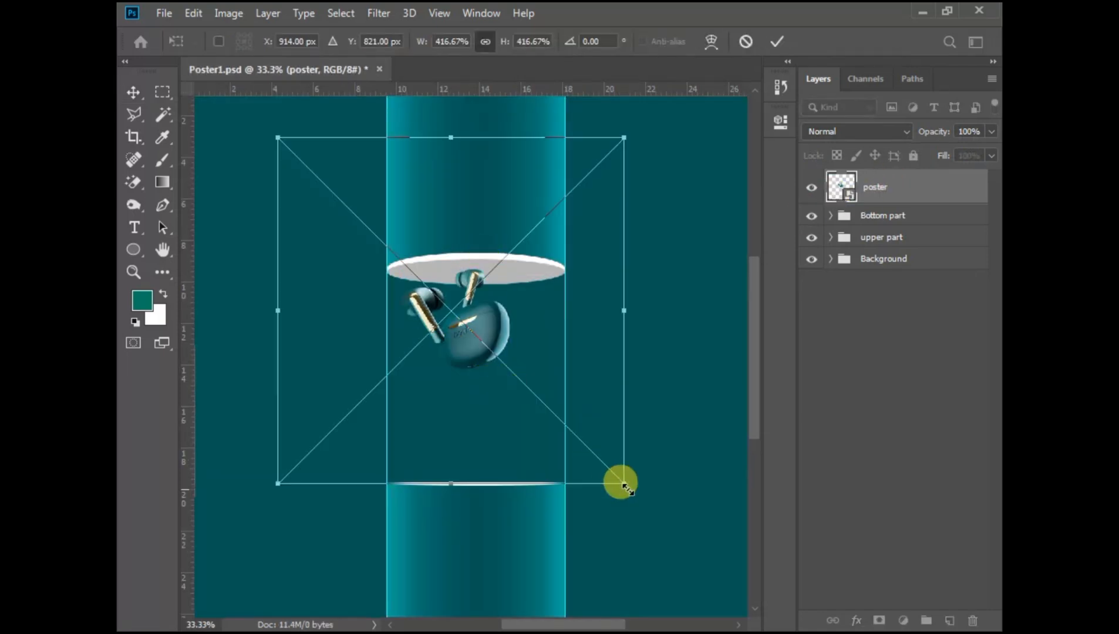
left_click_drag(621, 481, 744, 598)
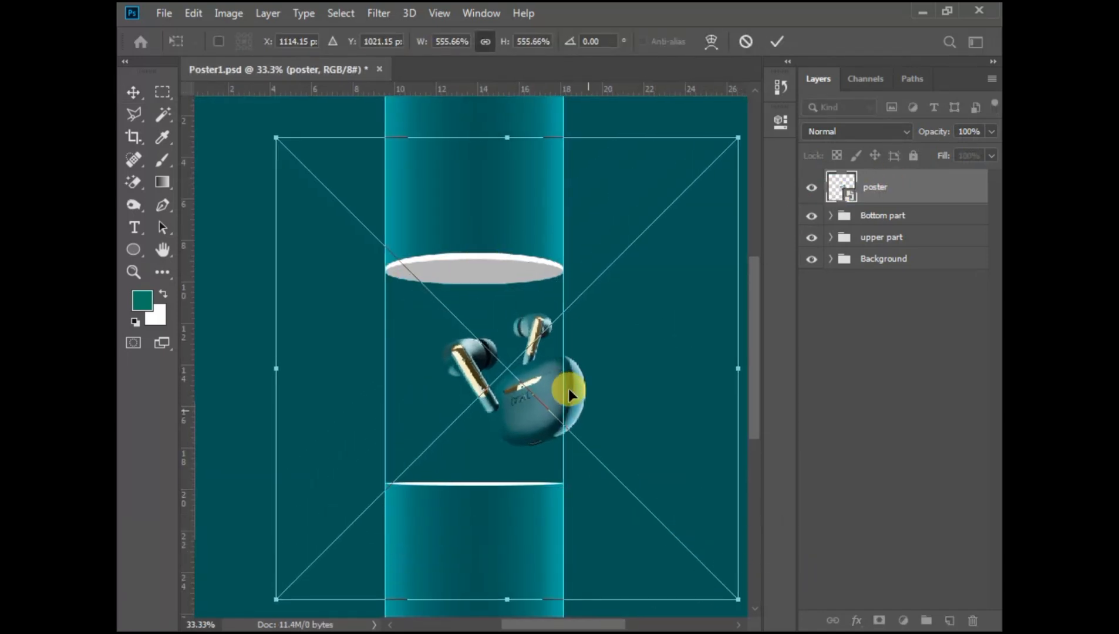
left_click_drag(570, 387, 519, 389)
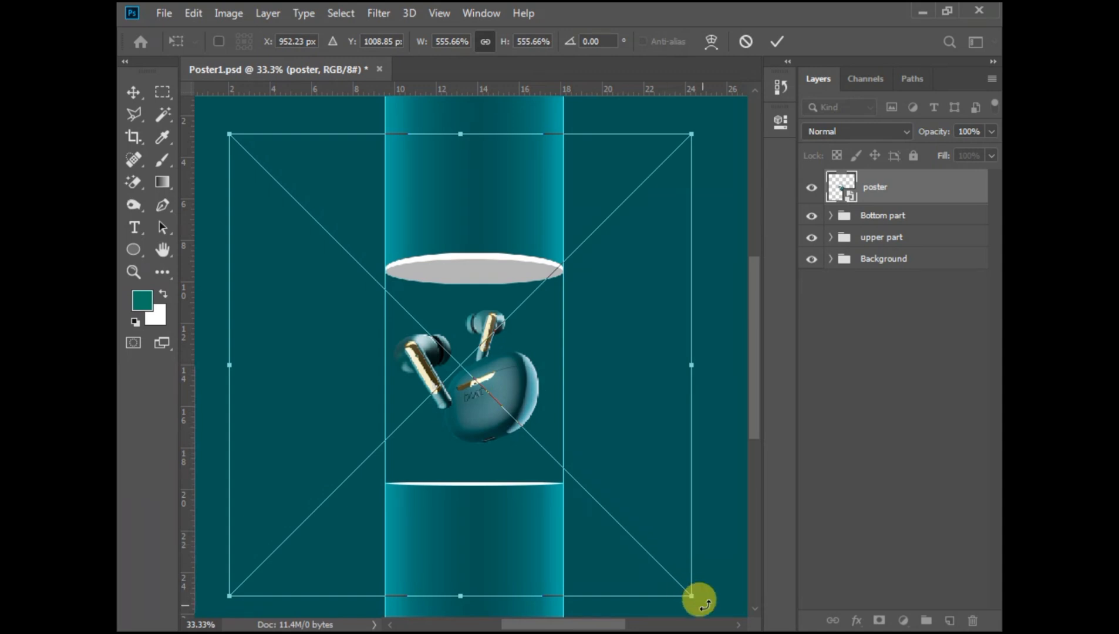
left_click_drag(699, 597, 738, 627)
left_click_drag(534, 413, 516, 397)
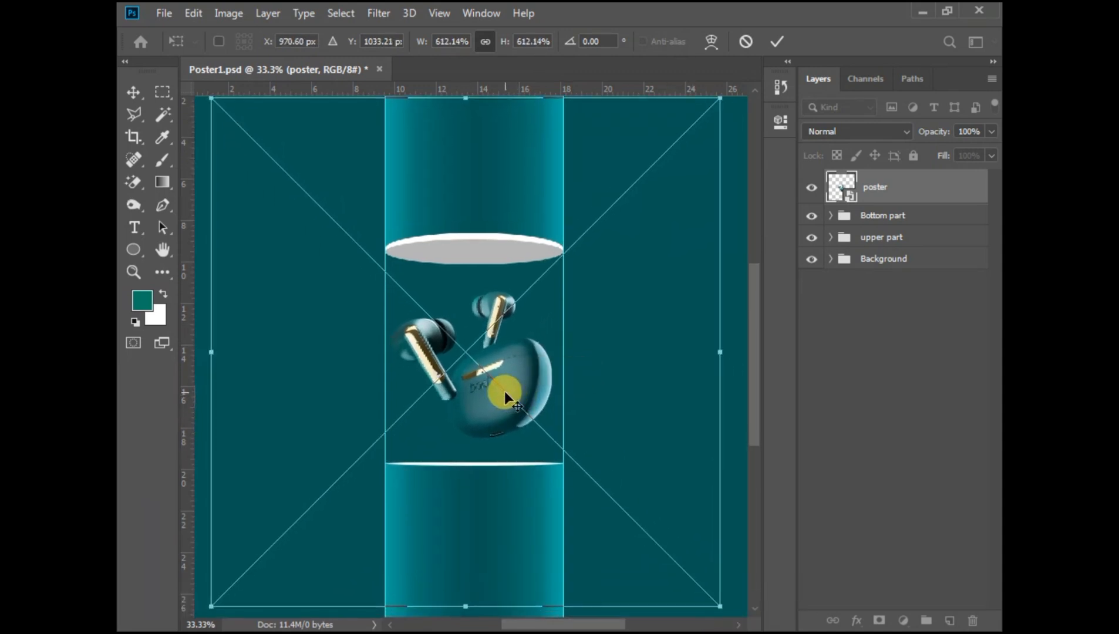
key("Return")
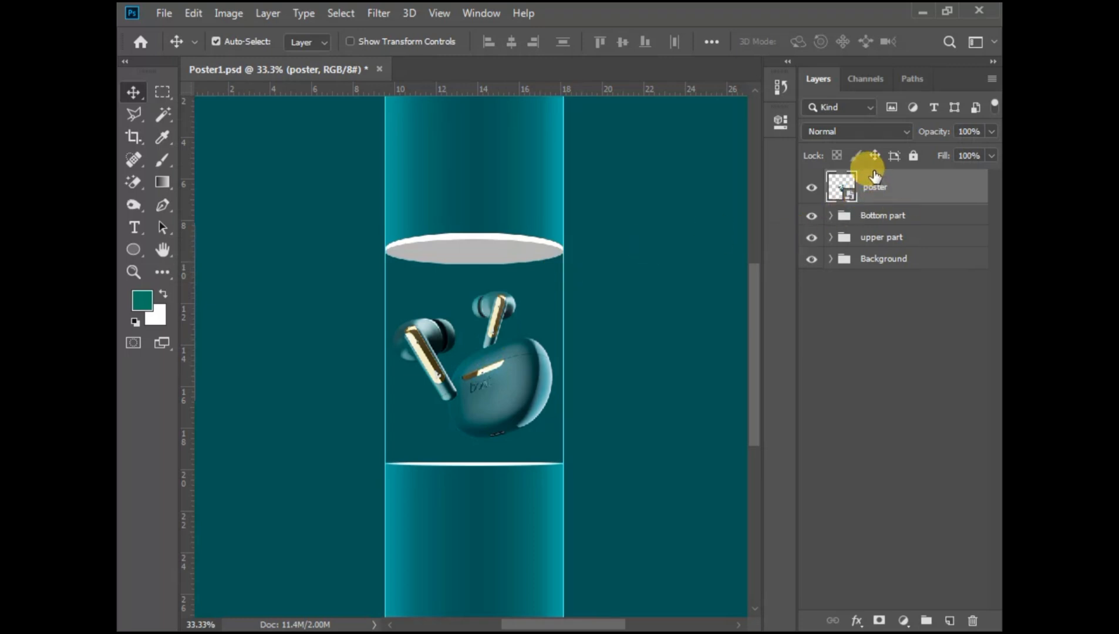
- On a new layer, make a polygonal lasso trapezoid selection from the upper ellipse's side ends, widening down to the lower half of the earbuds case
left_click(949, 620)
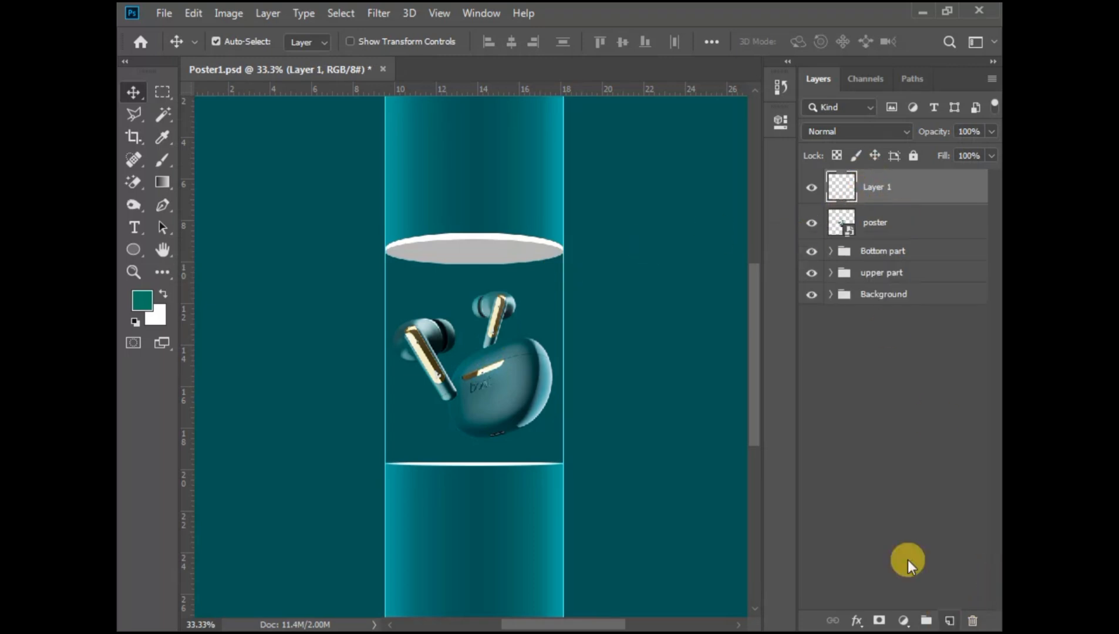
left_click(125, 116)
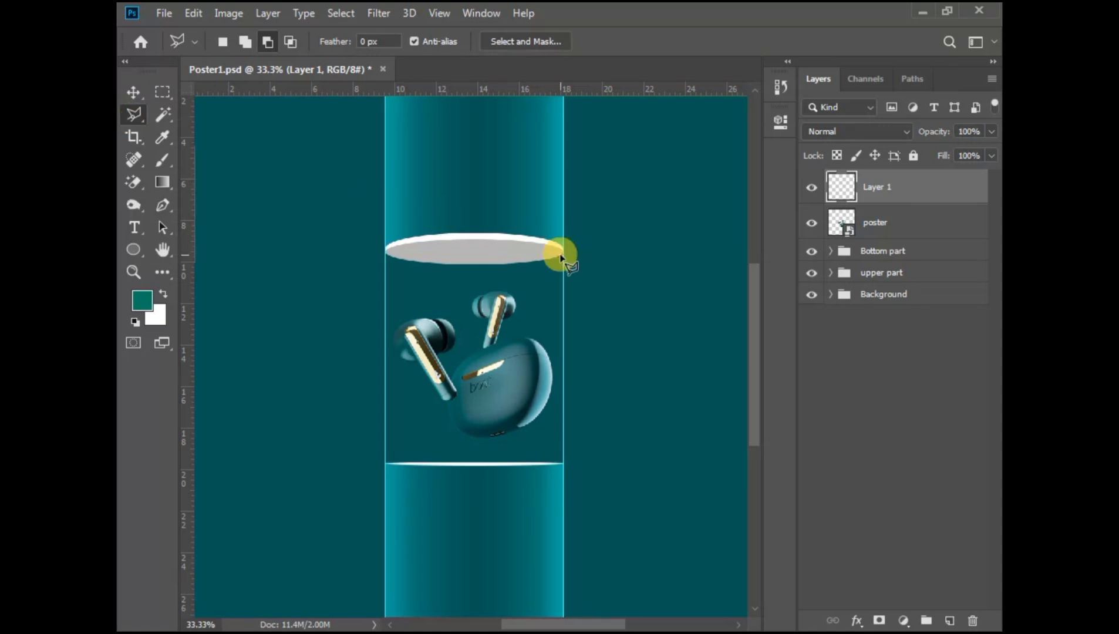
key("ctrl+plus")
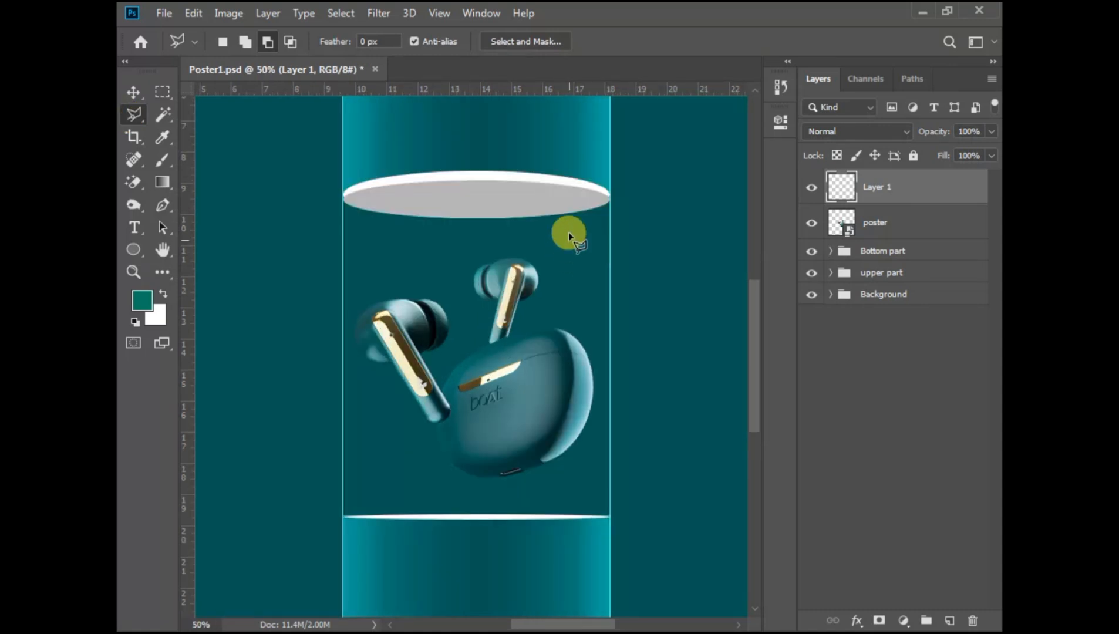
left_click(610, 199)
left_click(343, 200)
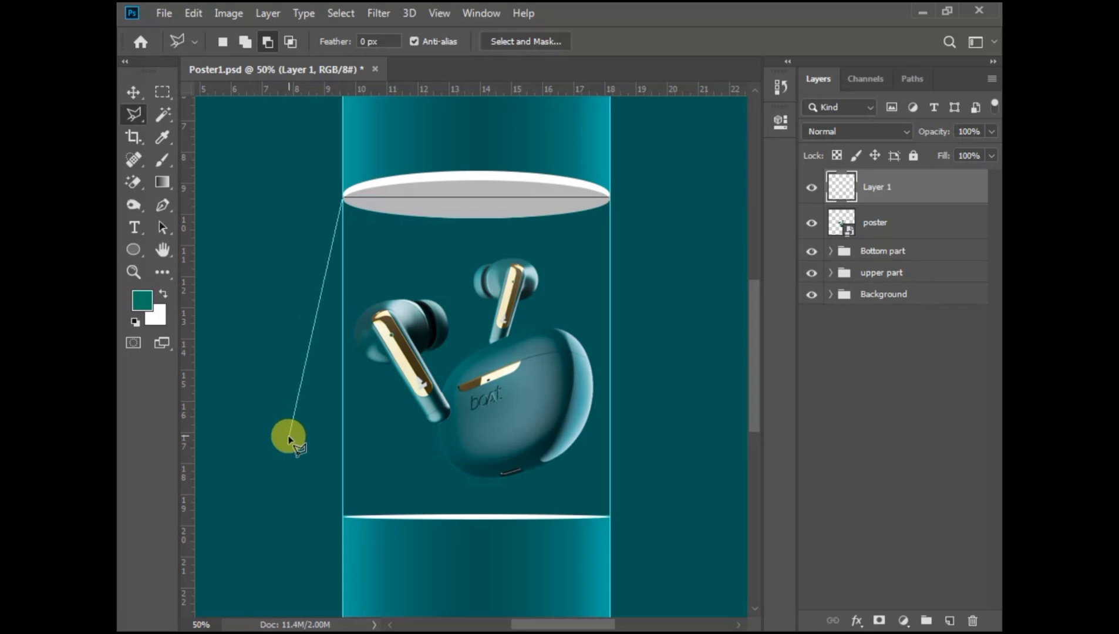
left_click(288, 436)
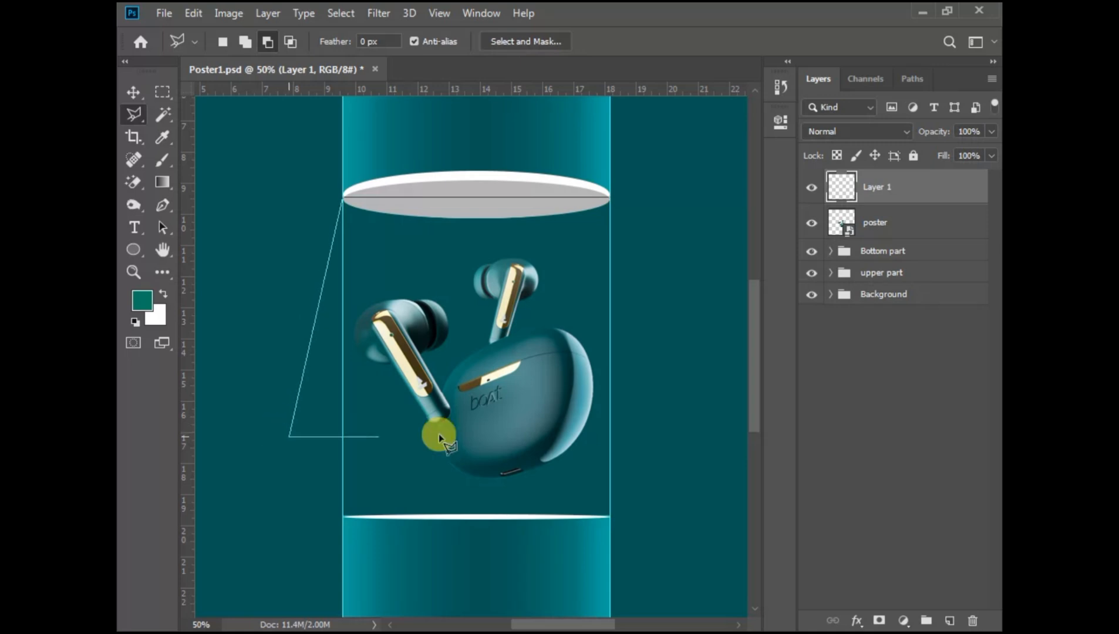
left_click(663, 436)
left_click(610, 199)
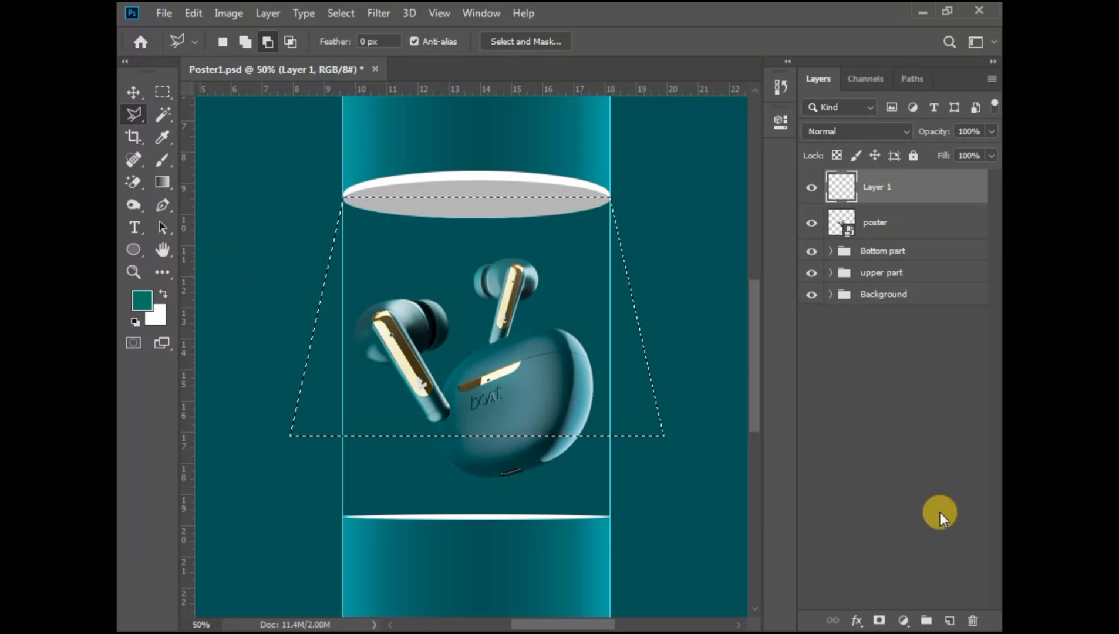
- Add a linear Gradient Fill layer inside the trapezoid selection with the angle set to -90°
left_click(903, 620)
left_click(919, 343)
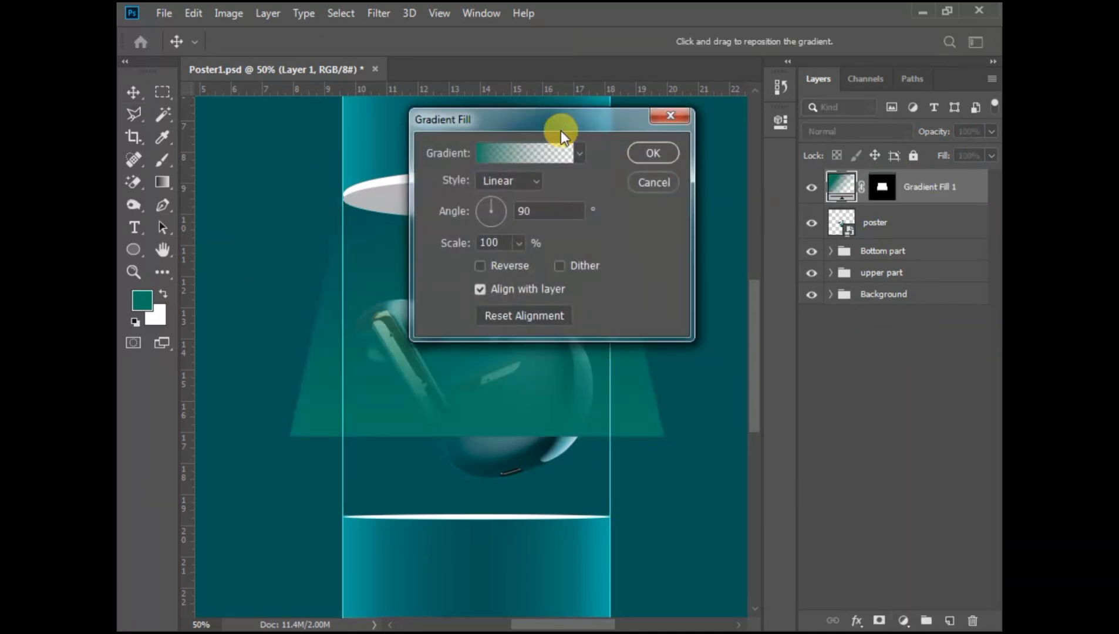
double_click(564, 210)
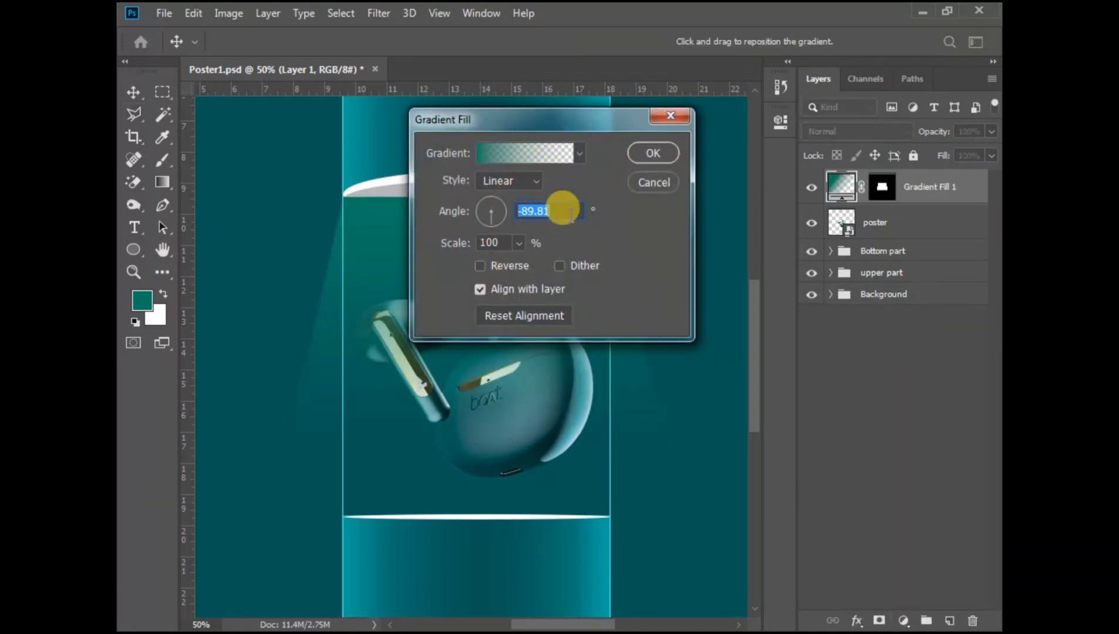
type("-90")
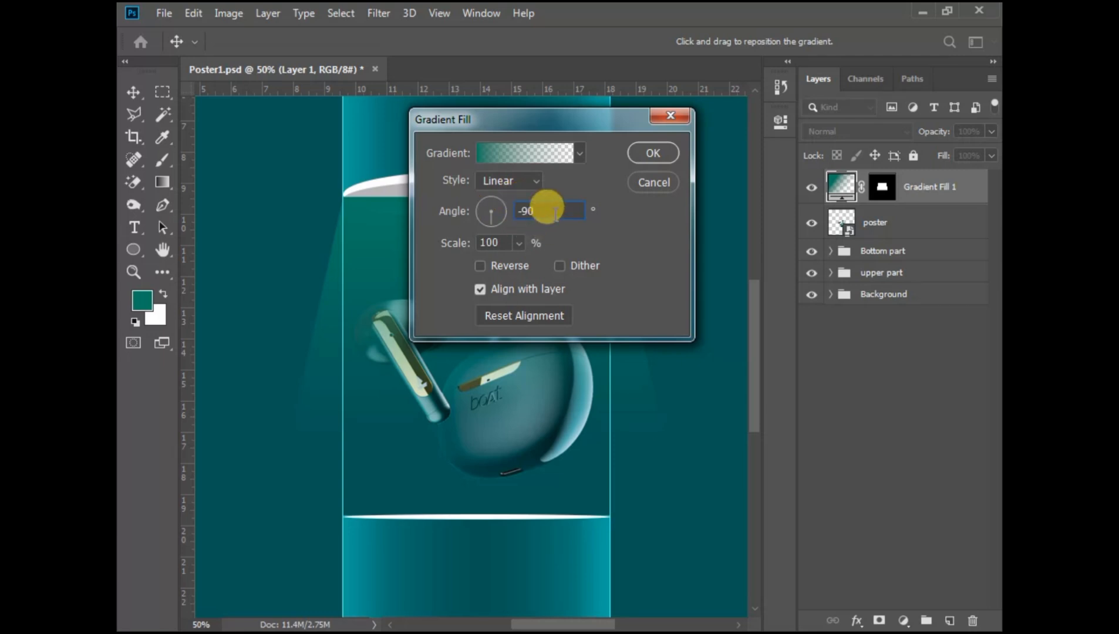
- Set the gradient's opaque starting colour stop to the grey b7b7b7 sampled from the upper ellipse
left_click(491, 155)
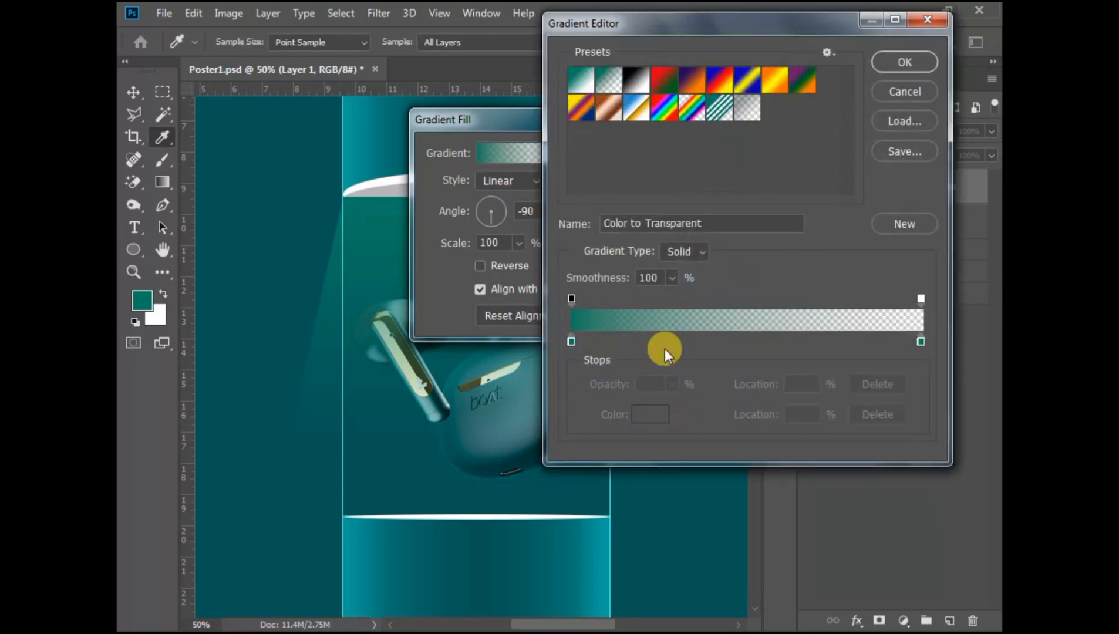
left_click(571, 341)
left_click(649, 414)
left_click_drag(644, 189, 551, 107)
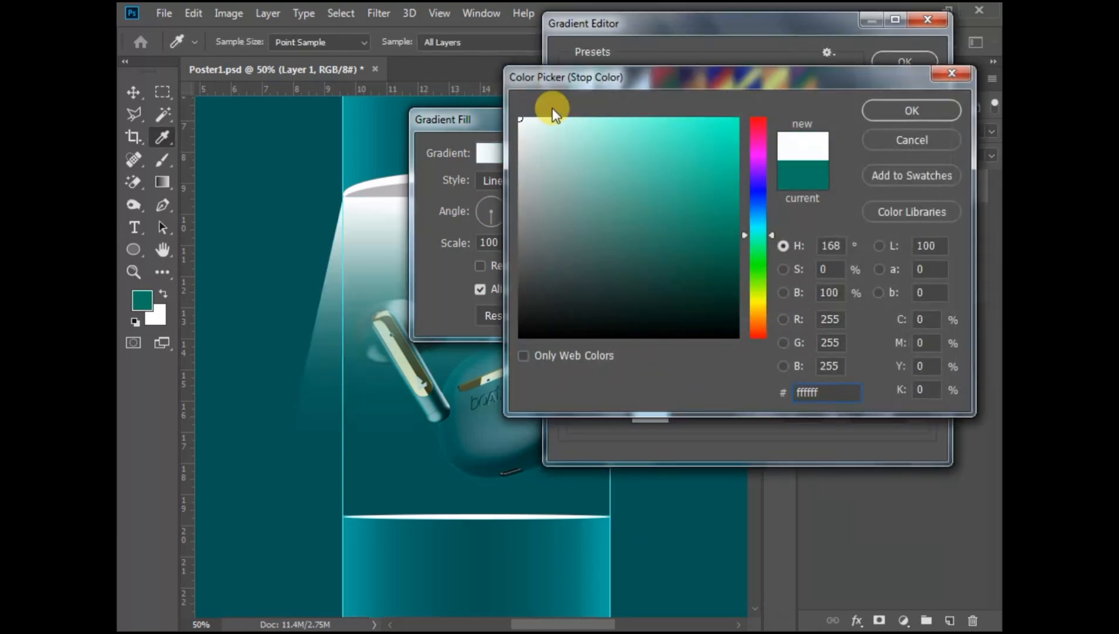
left_click(386, 176)
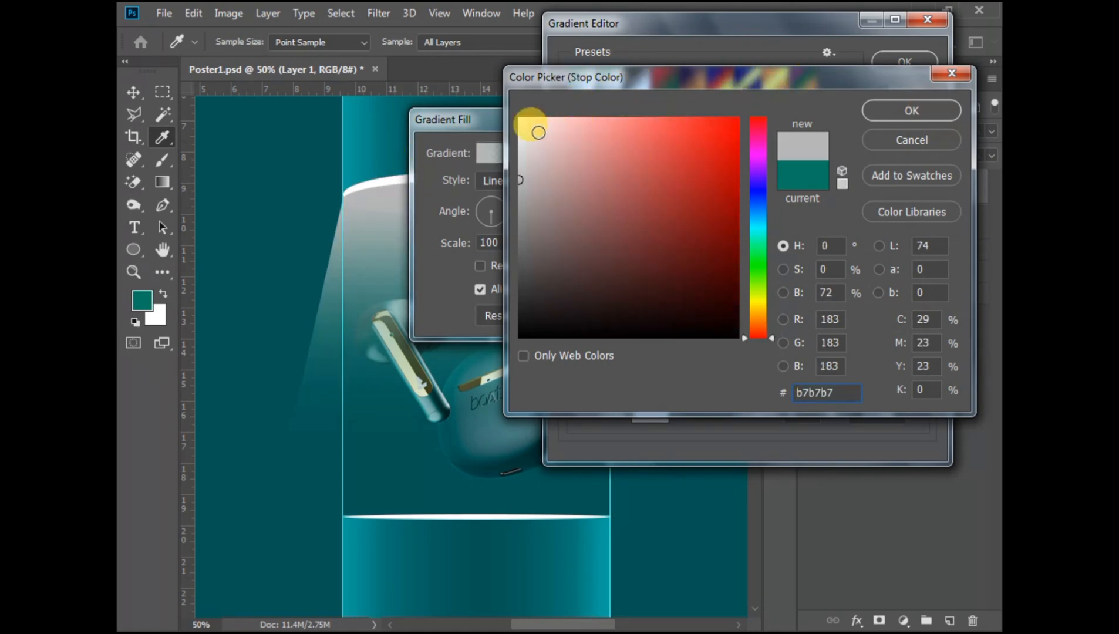
left_click(907, 111)
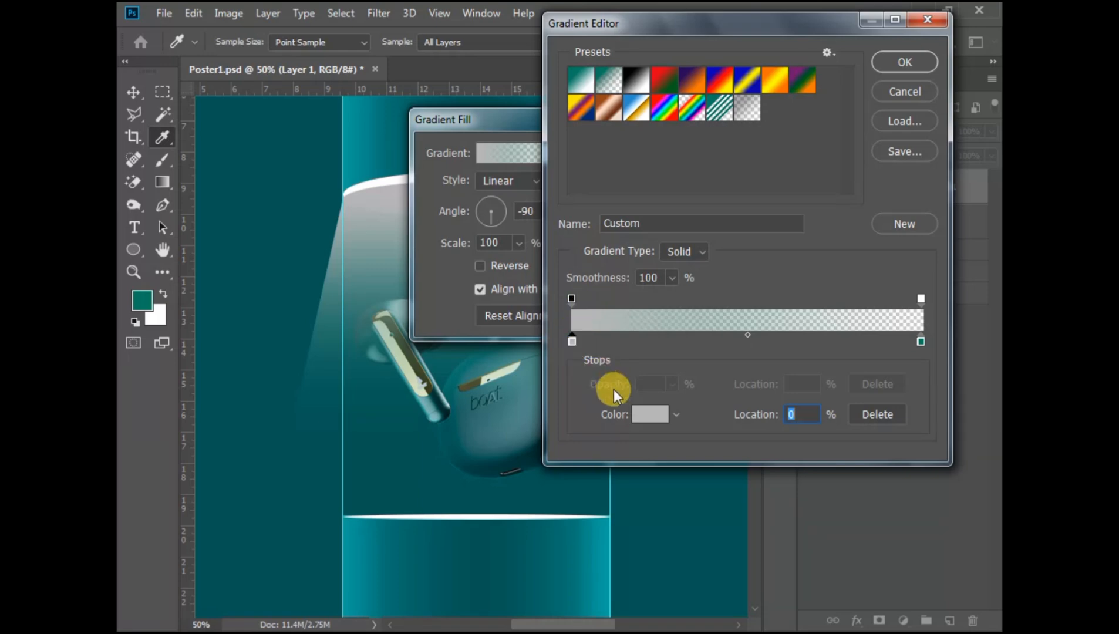
- Change the gradient's starting colour stop to white (ffffff) and apply the gradient fill
left_click(645, 412)
left_click(522, 120)
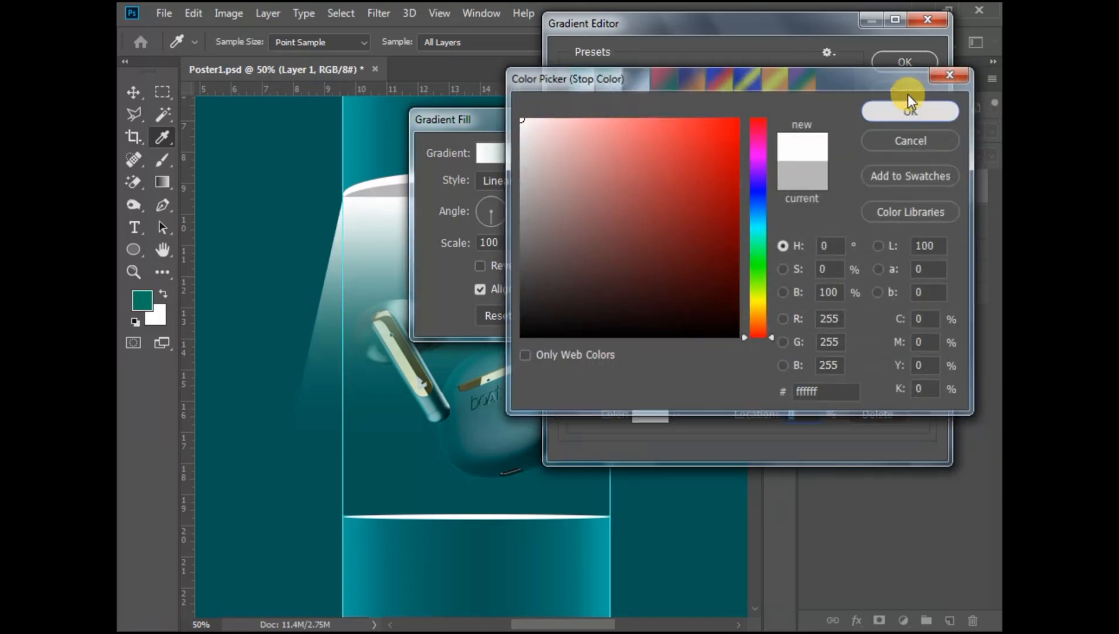
left_click(909, 109)
left_click(906, 60)
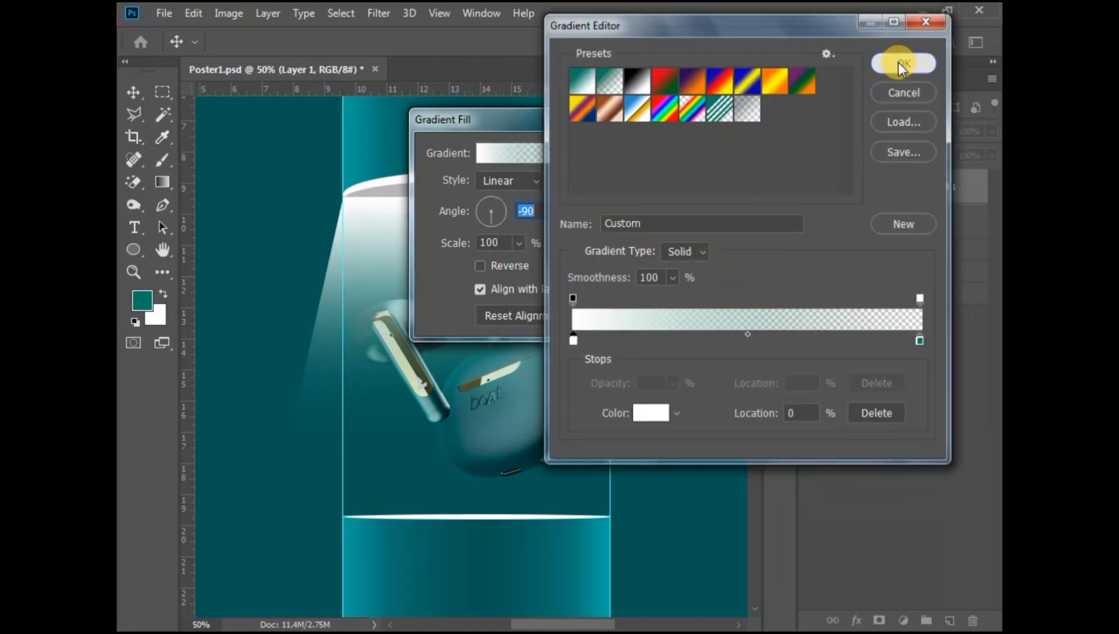
left_click(640, 150)
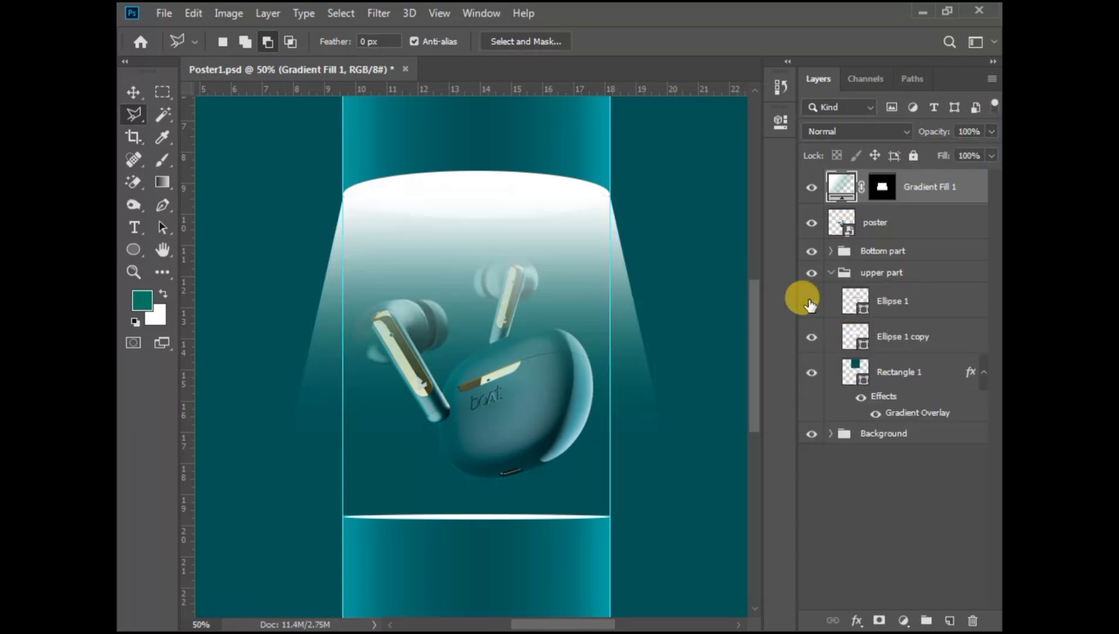
- Recolour the Ellipse 1 shape in the "upper part" group to a very light, slightly pinkish off-white
left_click(846, 297)
double_click(847, 298)
left_click_drag(519, 147, 524, 125)
left_click(887, 117)
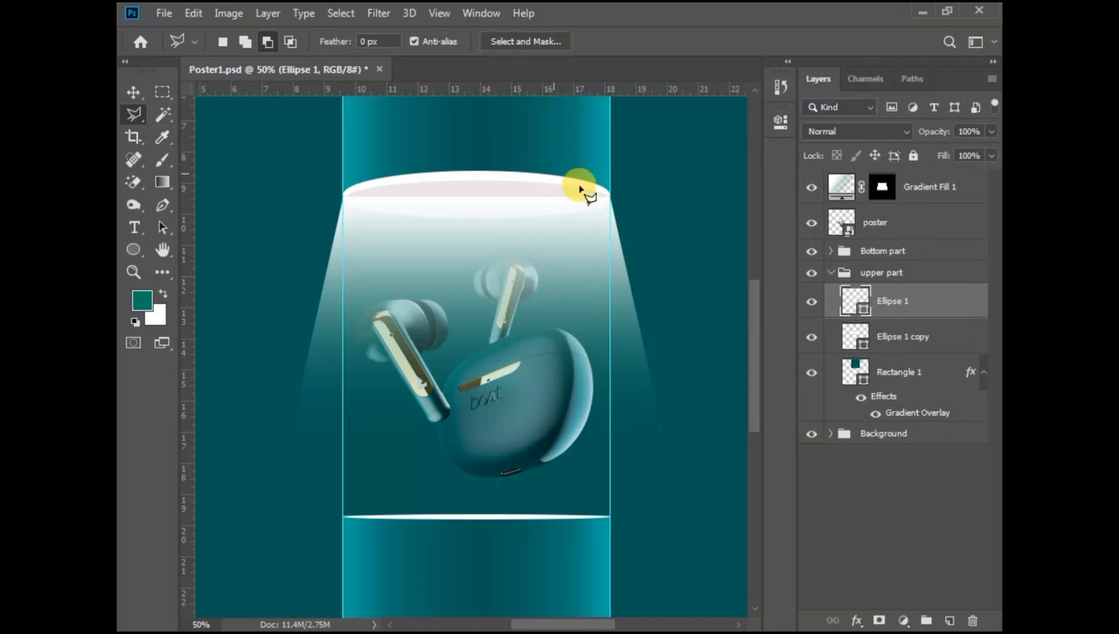
- Match the light beam gradient's starting stop to the recoloured ellipse's off-white by sampling it, and collapse the "upper part" group
double_click(838, 187)
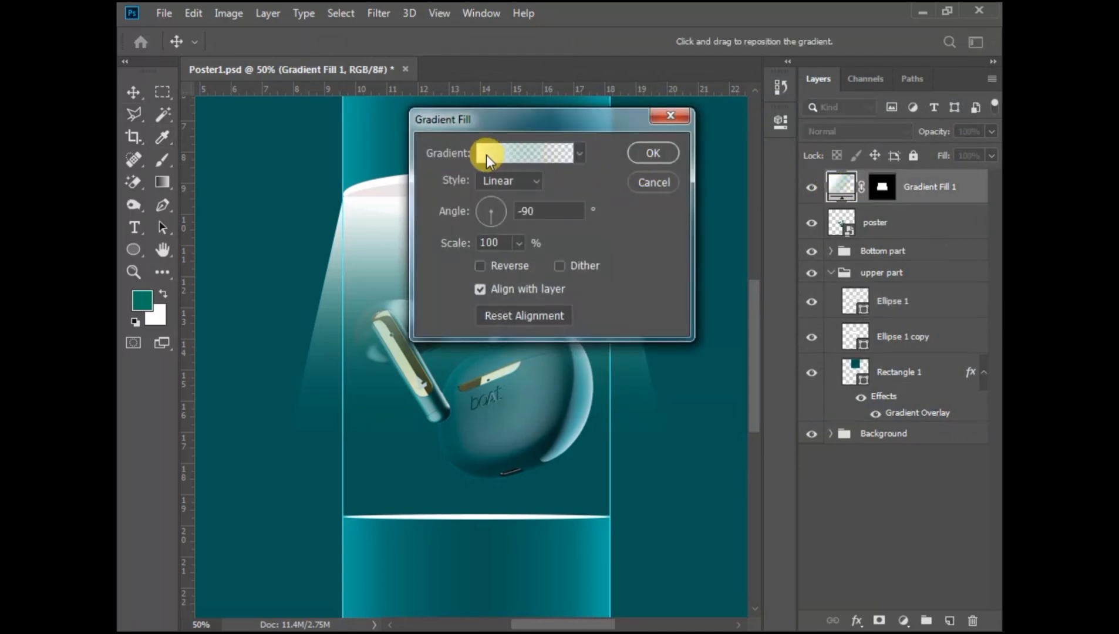
left_click(486, 155)
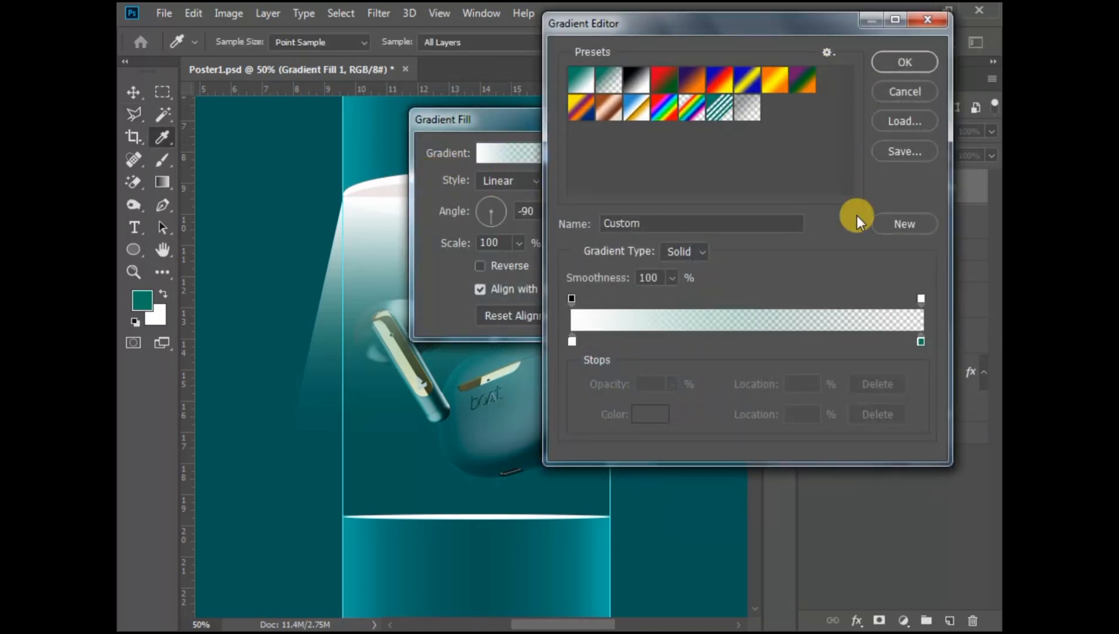
left_click(572, 341)
left_click(392, 175)
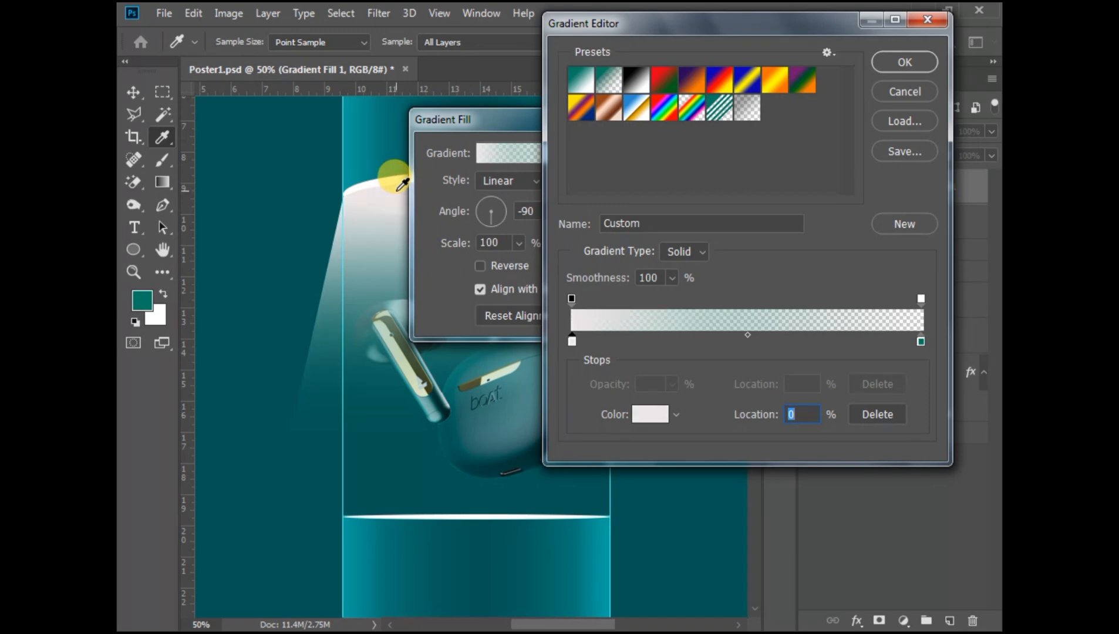
left_click(904, 63)
left_click(657, 151)
left_click(830, 272)
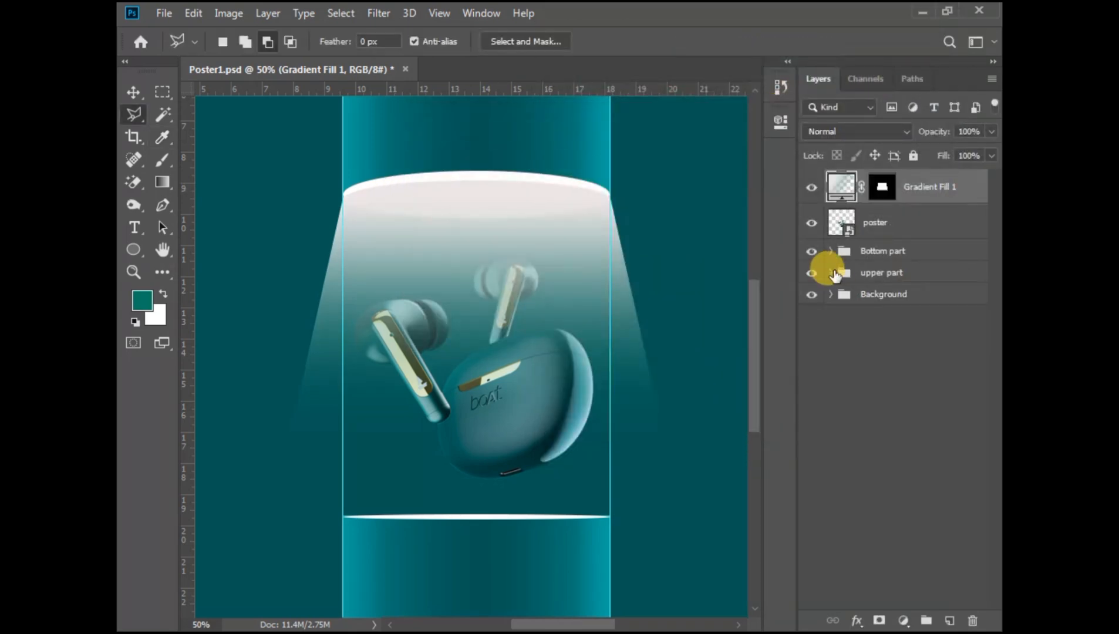
- Lower the Gradient Fill 1 layer's opacity to 48% and soften its edges with a Gaussian Blur as a smart filter
left_click(992, 131)
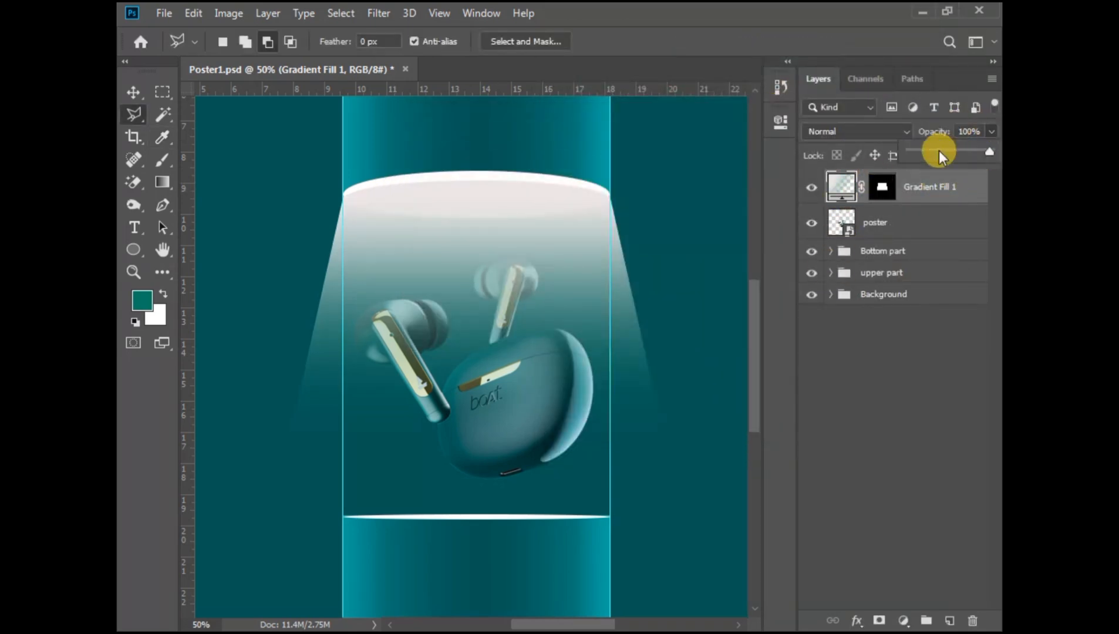
mouse_move(938, 150)
left_mouse_down()
mouse_move(909, 150)
mouse_move(948, 152)
left_mouse_up()
left_click(378, 13)
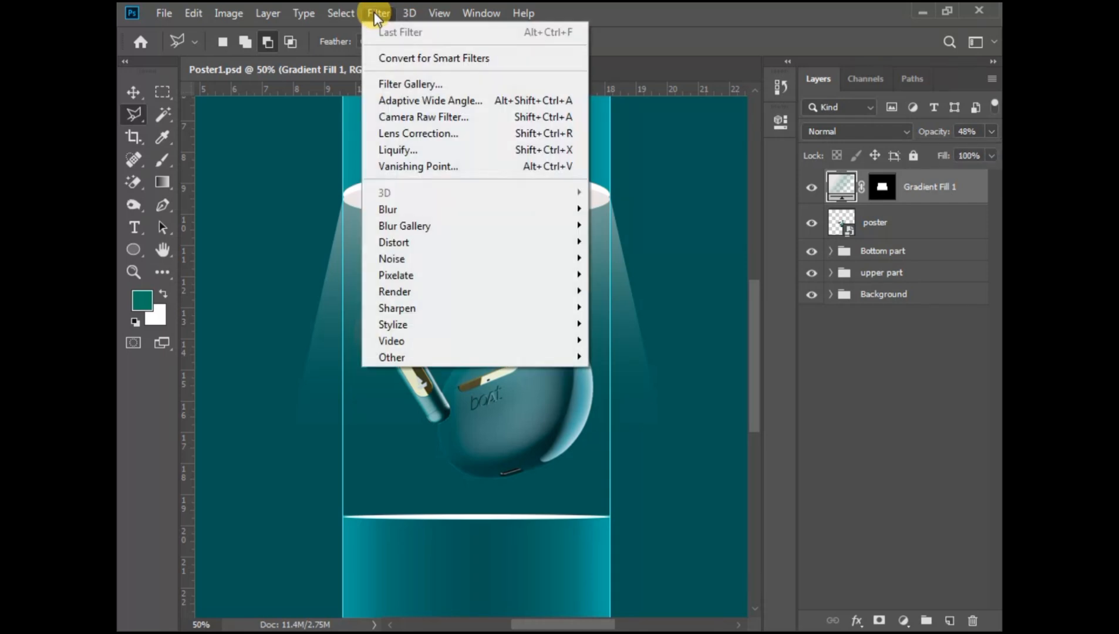
mouse_move(411, 213)
left_click(651, 276)
left_click(579, 258)
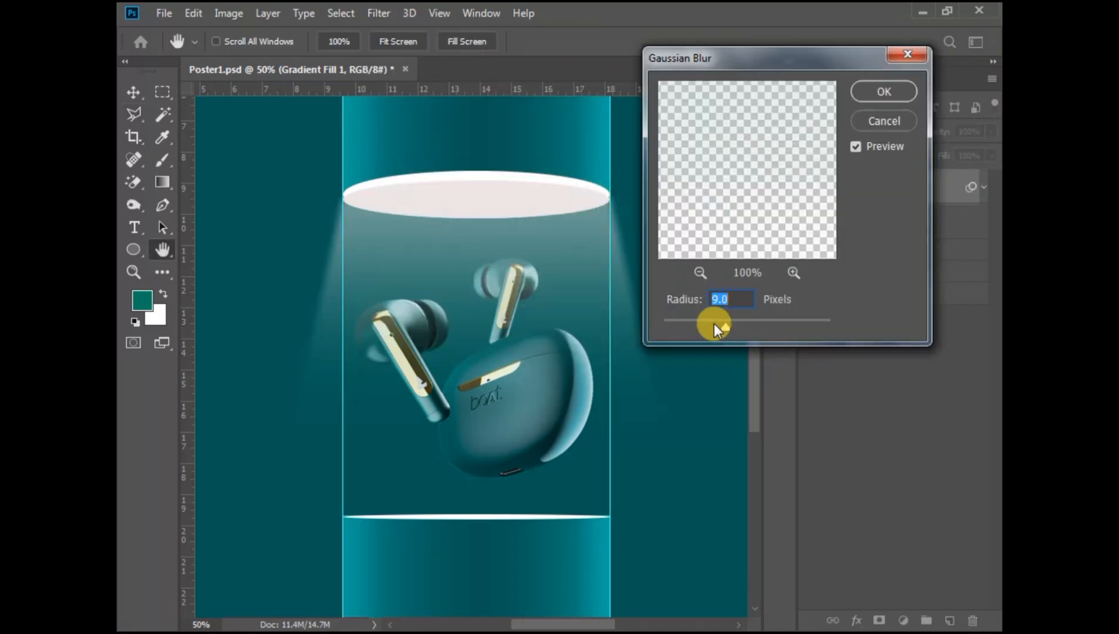
left_click_drag(715, 323, 700, 319)
left_click(875, 88)
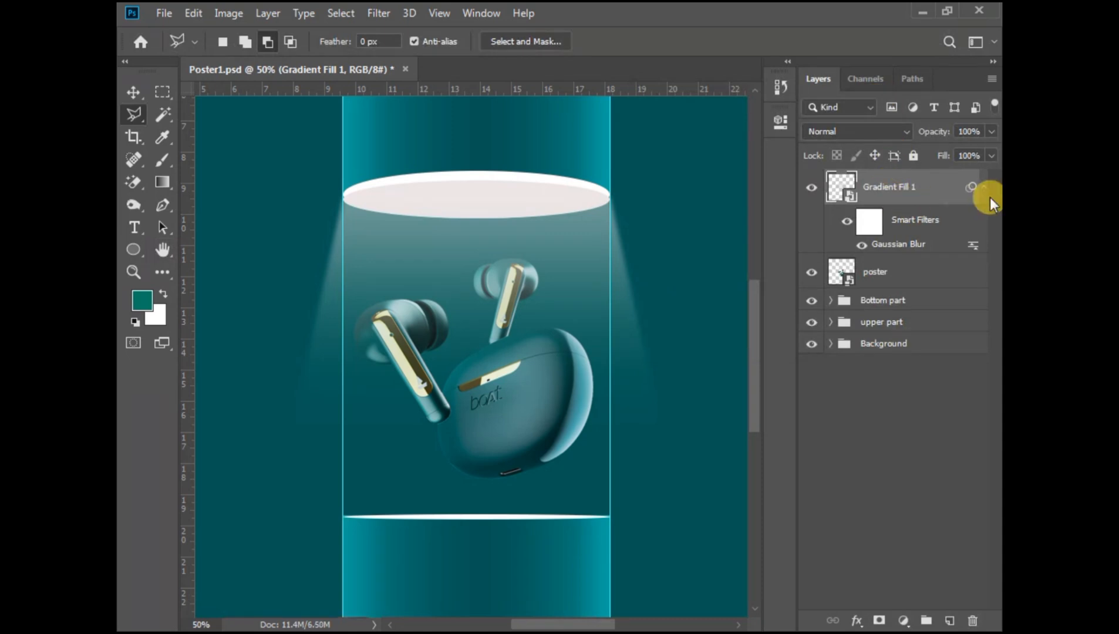
left_click(983, 187)
key("ctrl+minus")
key("ctrl+minus")
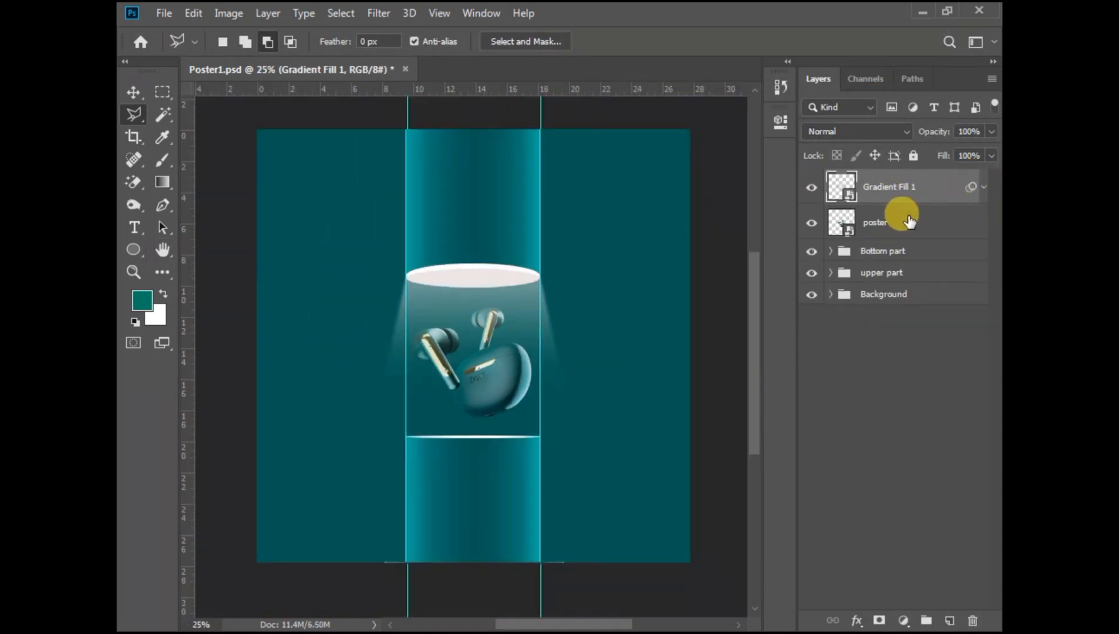
- Save the document and stretch the Gradient Fill 1 light beam downward to about 118% of its height
key("ctrl+s")
key("ctrl+t")
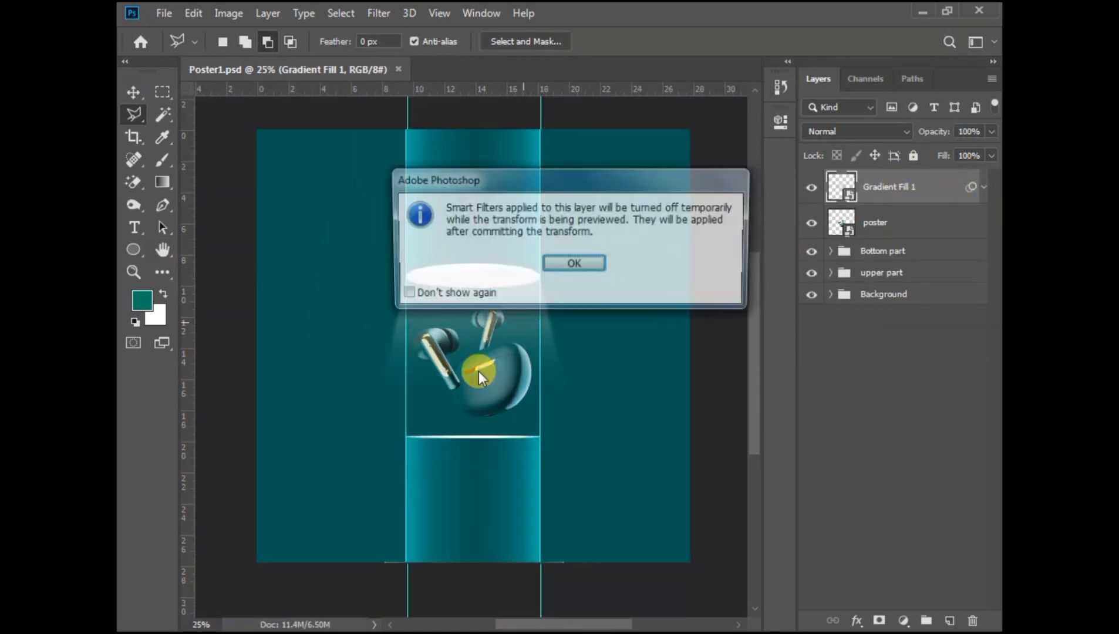
key("Return")
left_click_drag(468, 398, 467, 418)
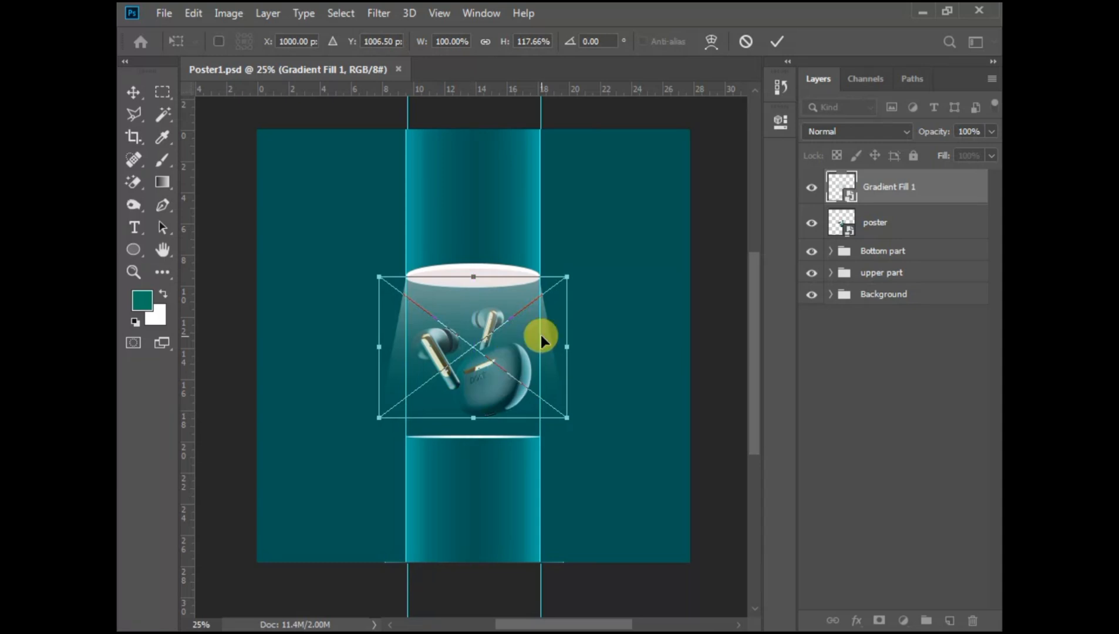
key("Return")
key("ctrl+plus")
key("ctrl+plus")
key("ctrl+plus")
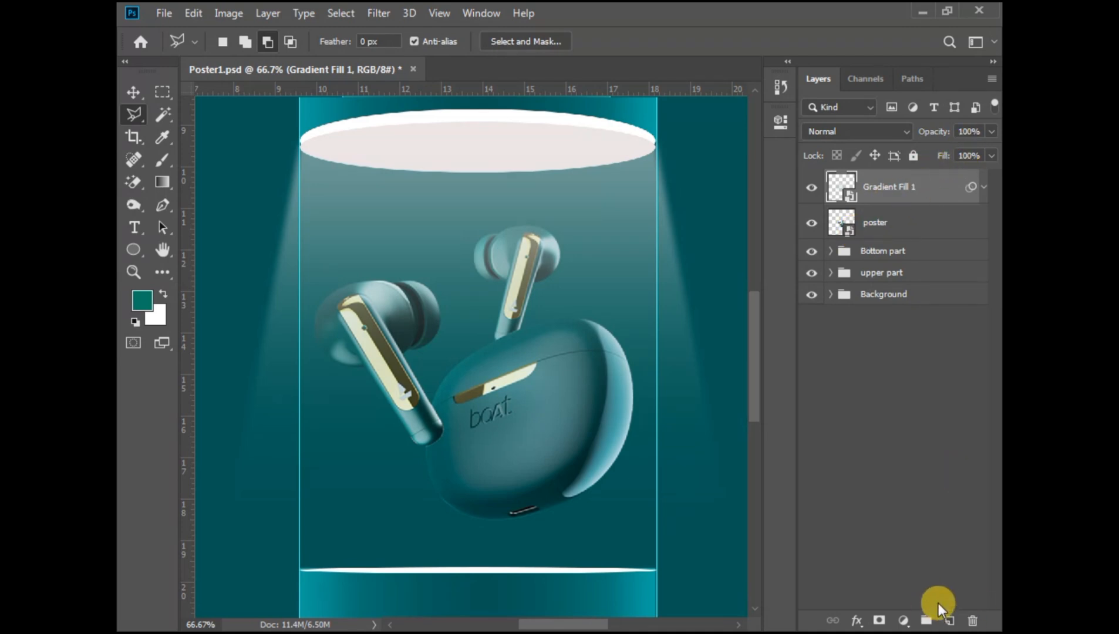
key("ctrl+minus")
key("ctrl+minus")
key("ctrl+minus")
key("ctrl+minus")
key("ctrl+plus")
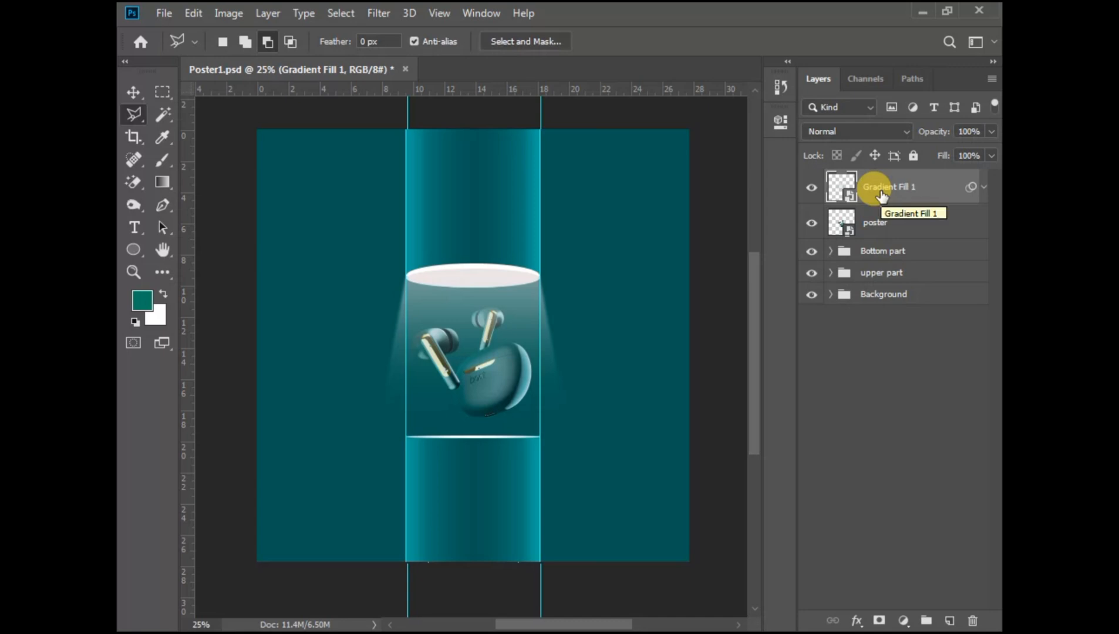
- Add the lowercase text "boat" in 125 pt Calibri on the background beside the upper cylinder
key("t")
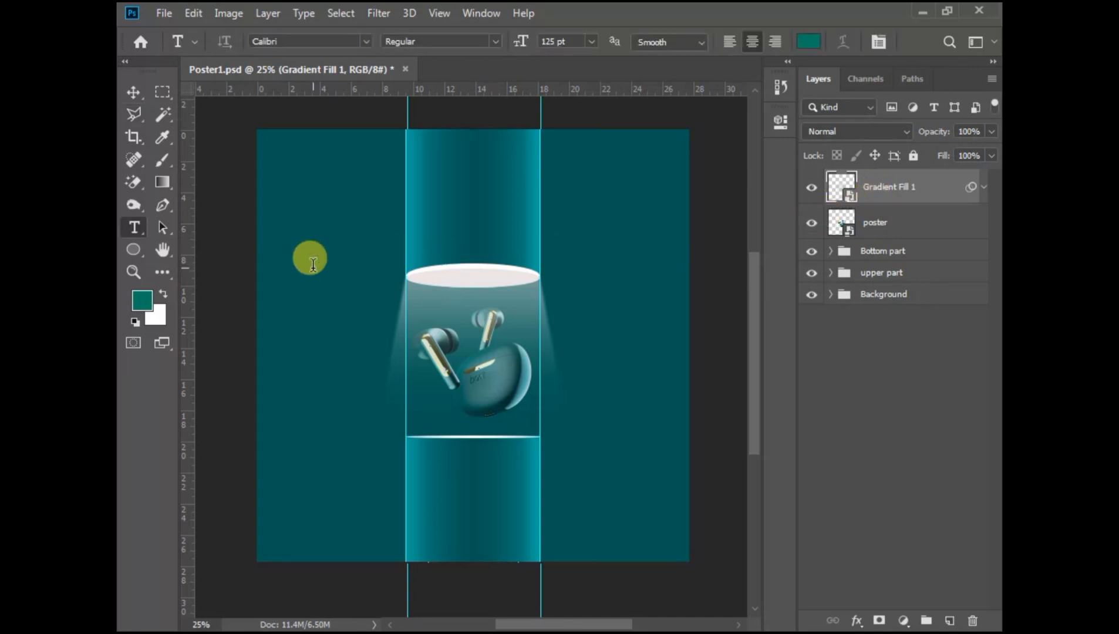
left_click(313, 266)
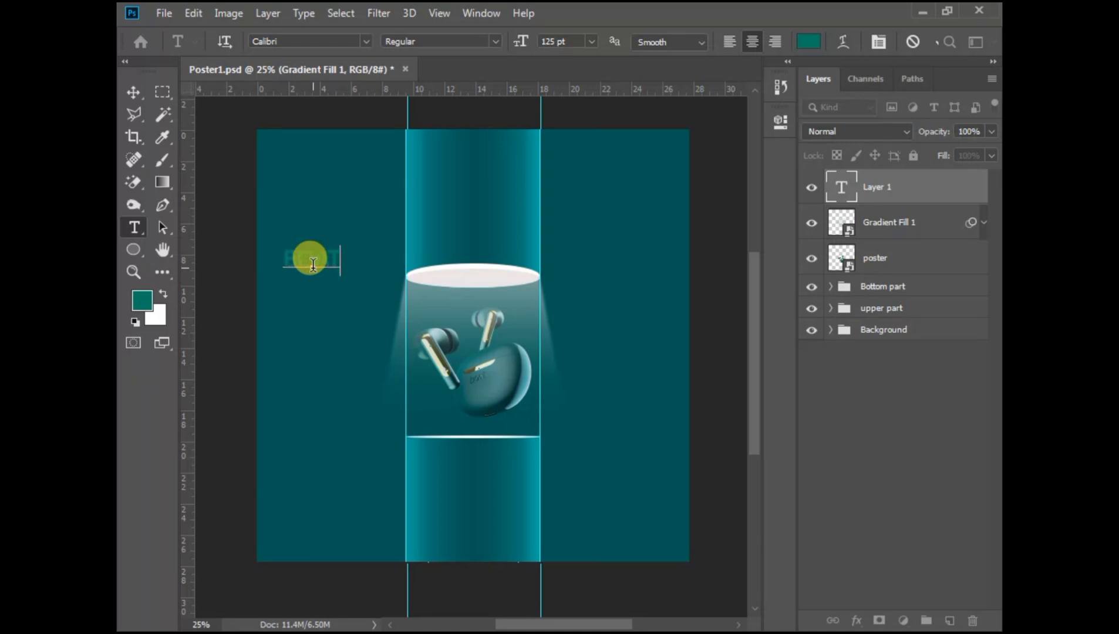
type("BOAT")
key("ctrl+a")
key("ctrl+t")
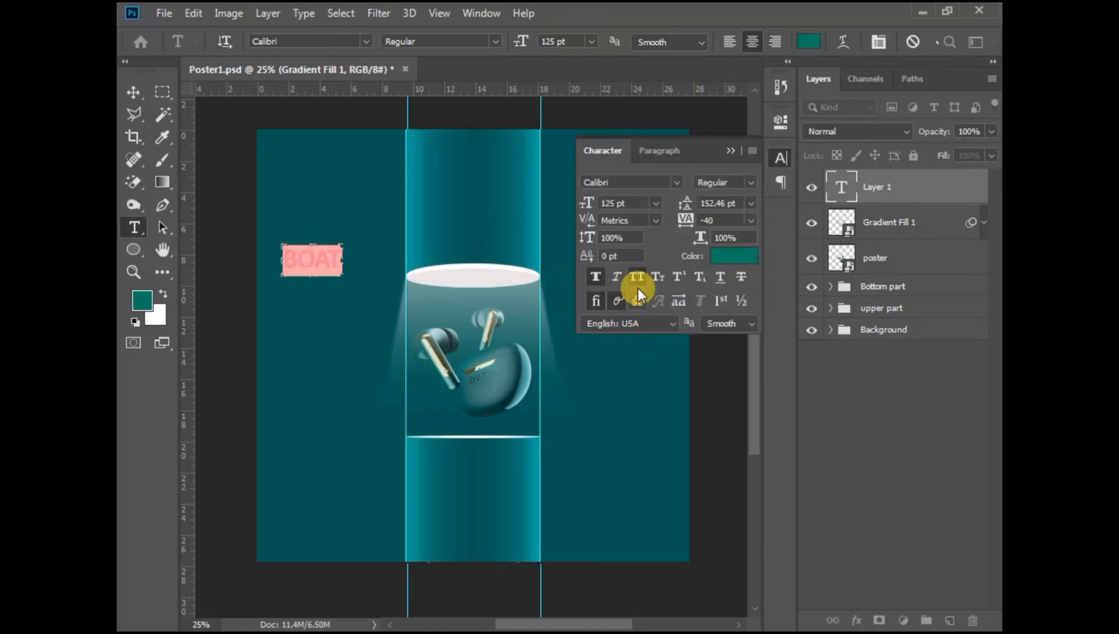
- Colour the "boat" text white (ffffff) and its letter "a" red (ff0000)
key("ctrl+a")
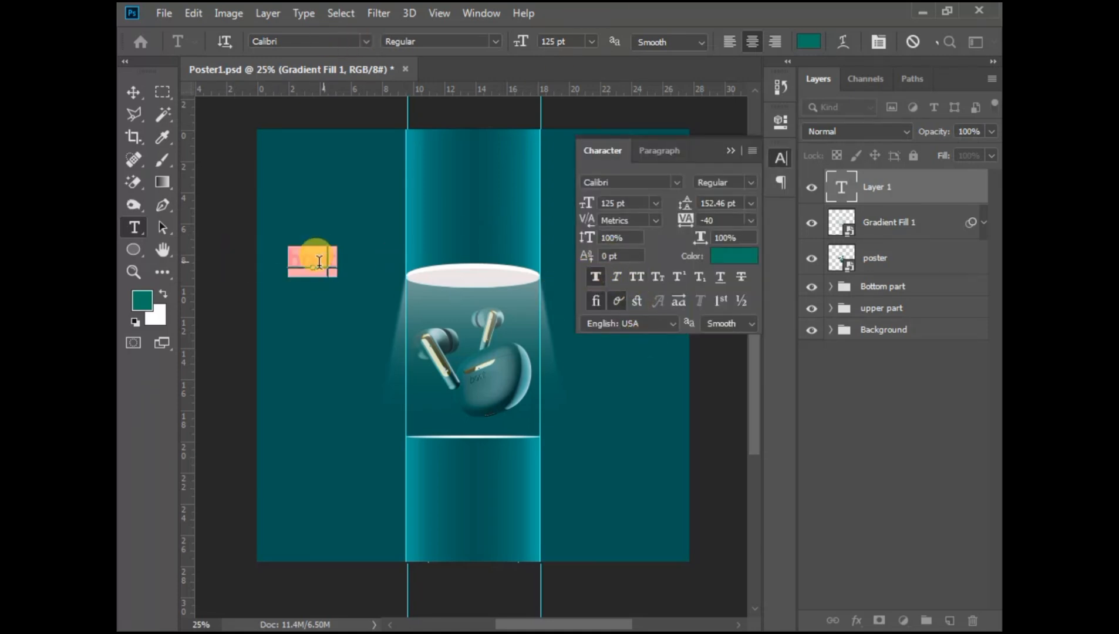
left_click(720, 256)
left_click_drag(552, 142, 385, 28)
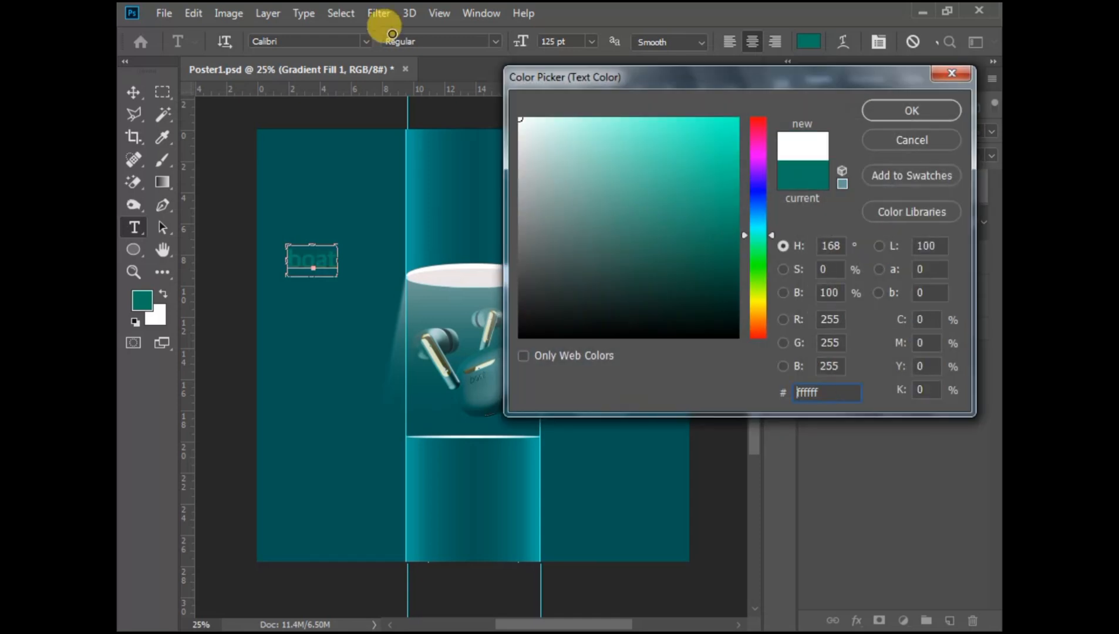
left_click(900, 111)
left_click_drag(316, 258, 327, 258)
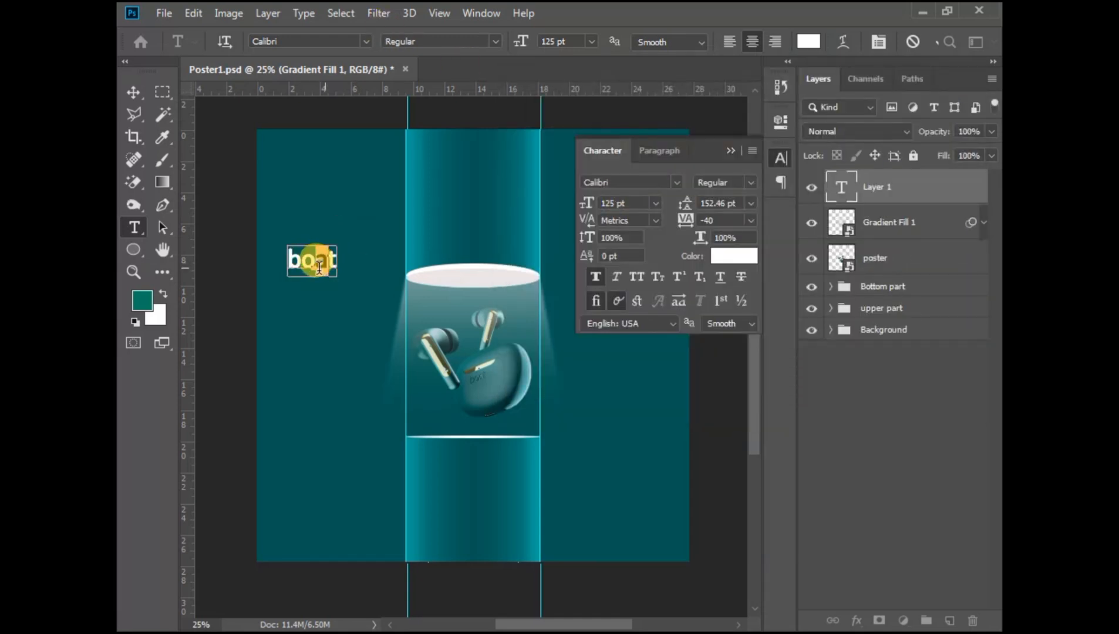
left_click(726, 257)
left_click_drag(726, 257, 757, 70)
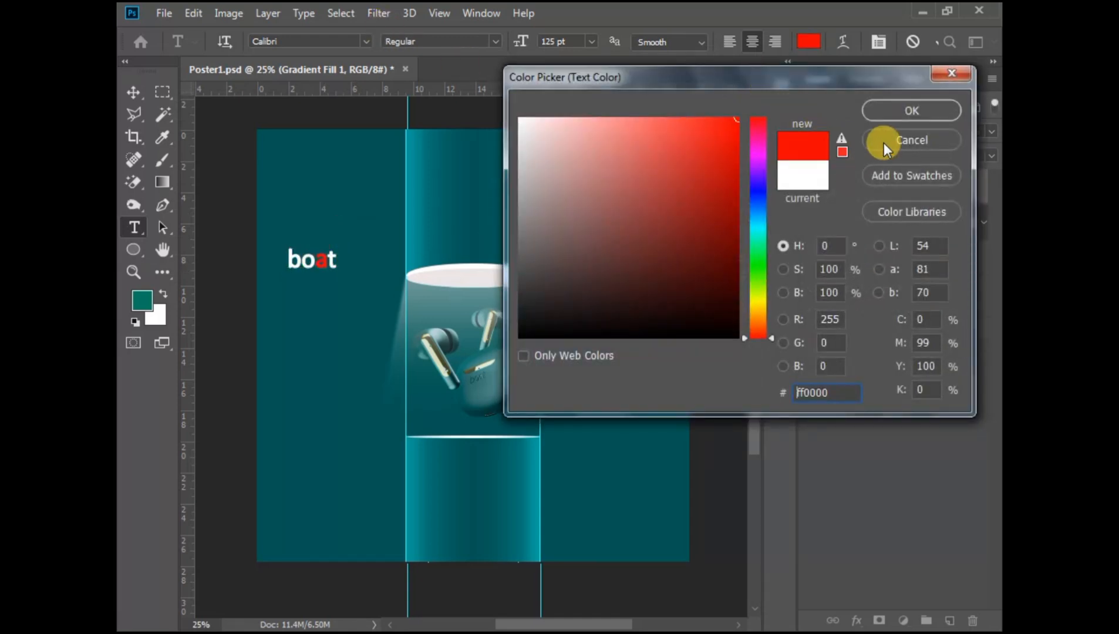
left_click(874, 115)
left_click(615, 206)
type("150")
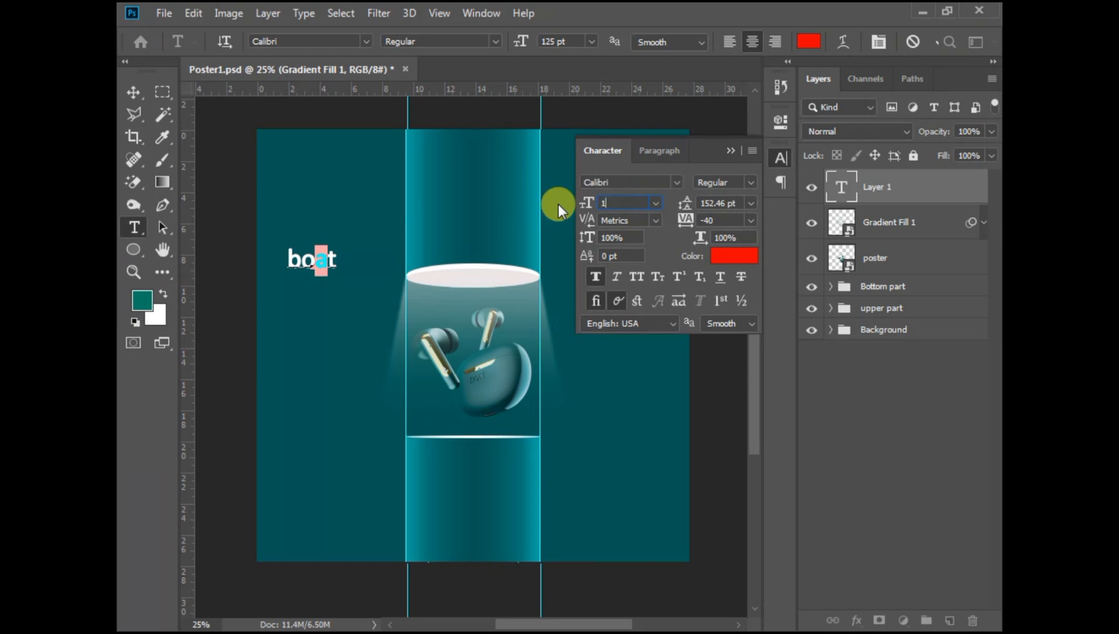
key("Return")
key("ctrl+z")
- Set the font size of the whole "boat" text to 150 pt
key("ctrl+a")
left_click(626, 200)
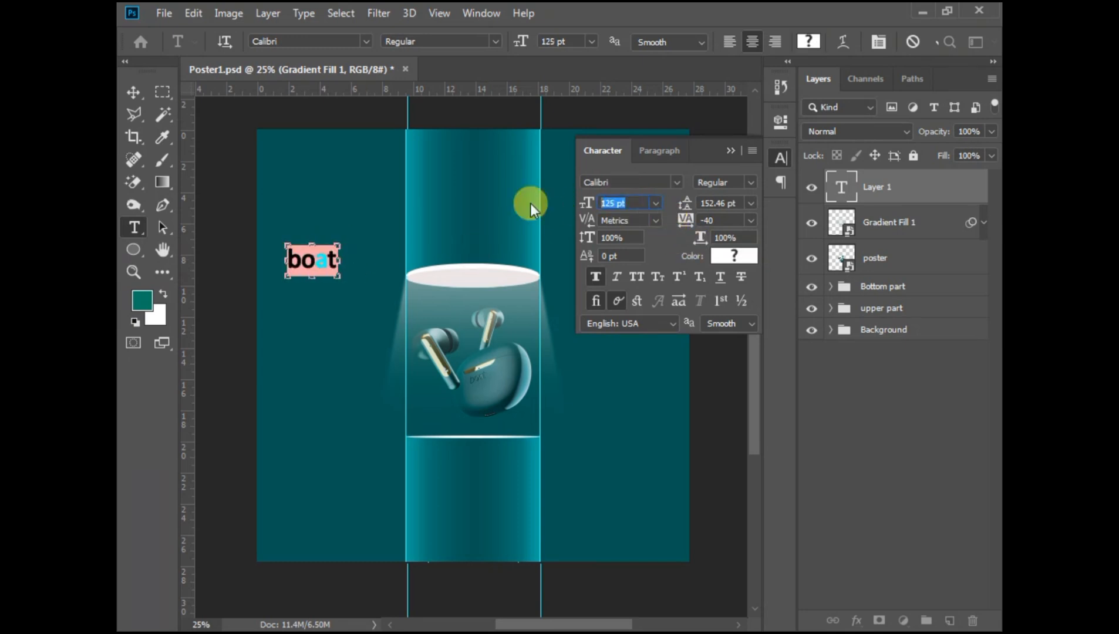
type("150")
key("Return")
left_click(731, 151)
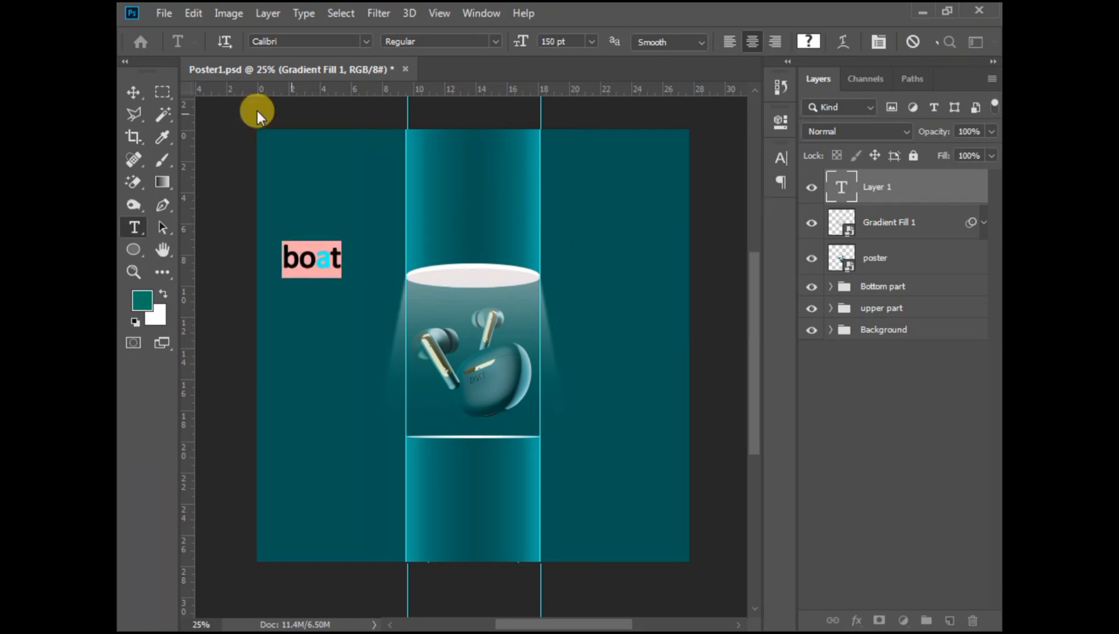
- Move the "boat" text onto the middle of the upper cylinder and scale it up to about 192.5 pt
left_click(141, 98)
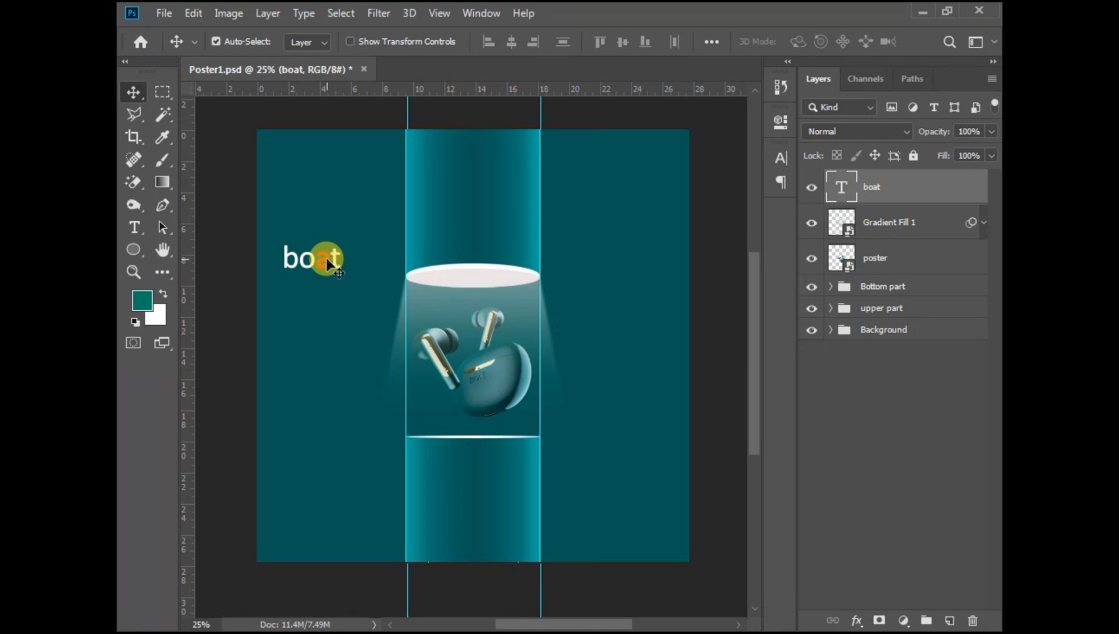
left_click_drag(328, 264, 495, 212)
key("ctrl+t")
double_click(507, 218)
left_click(853, 232)
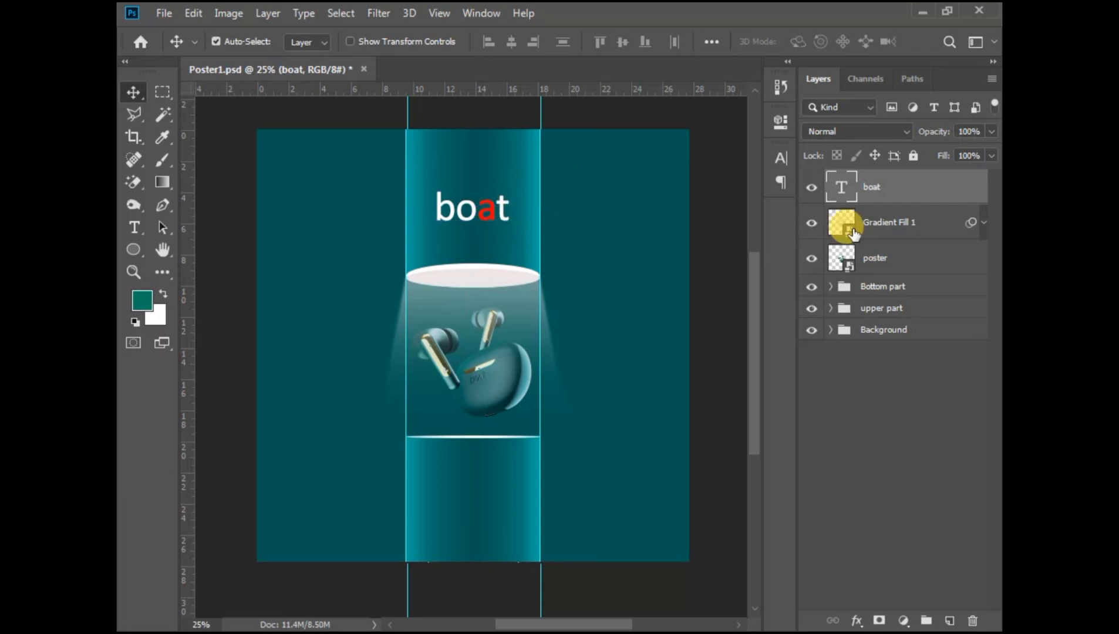
- Tighten the letter spacing of the whole "boat" text to a tracking of -80
double_click(516, 205)
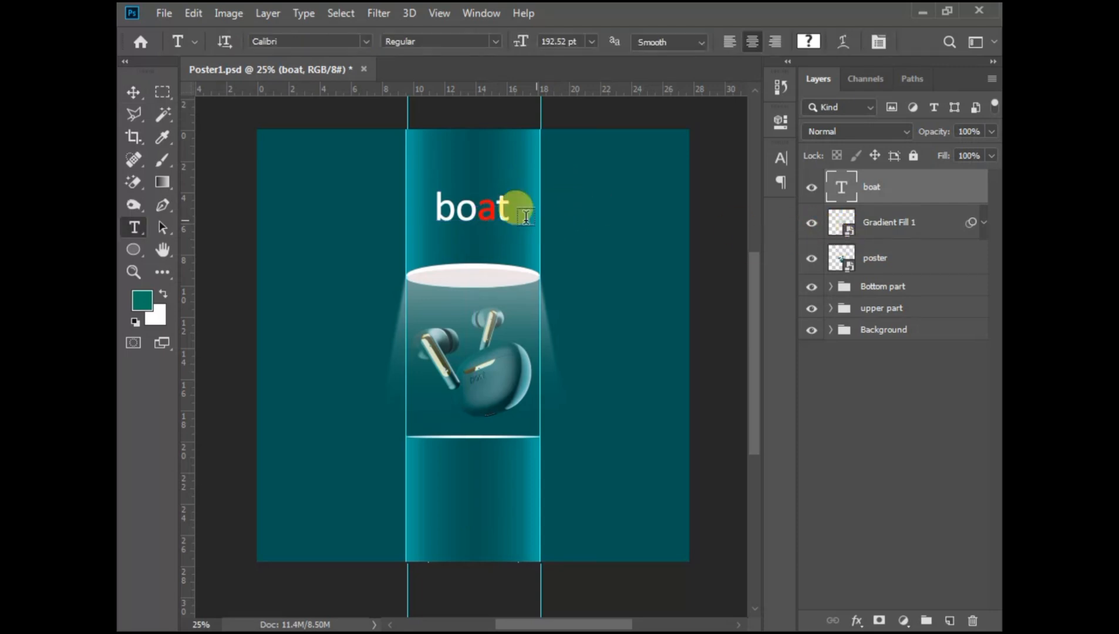
key("ctrl+shift+b")
scroll(594, 227, "up", 1)
key("ctrl+t")
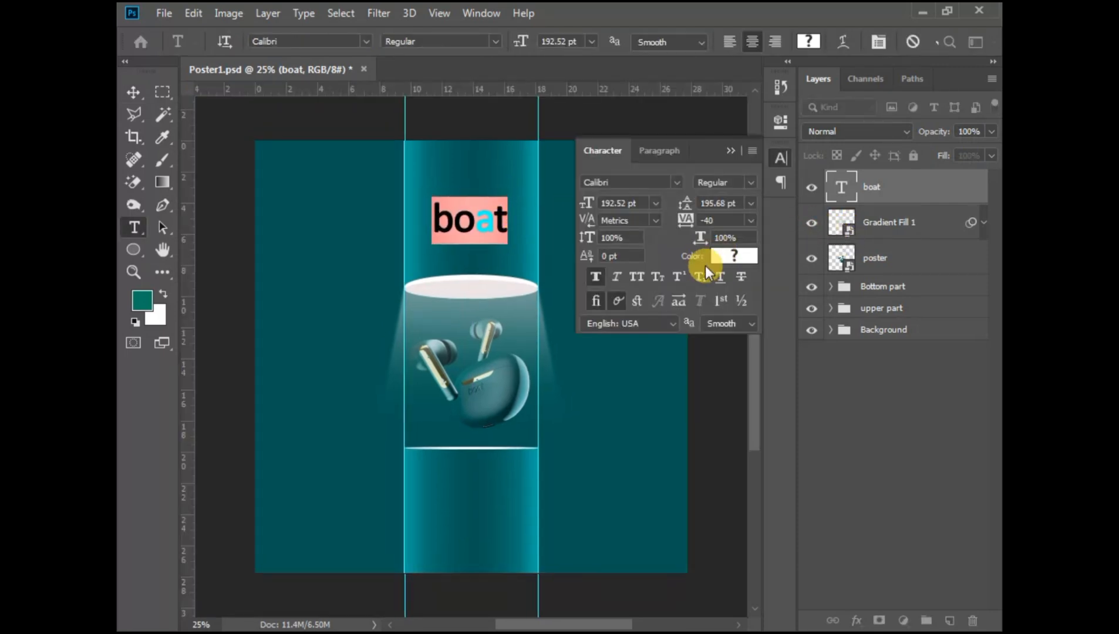
key("Return")
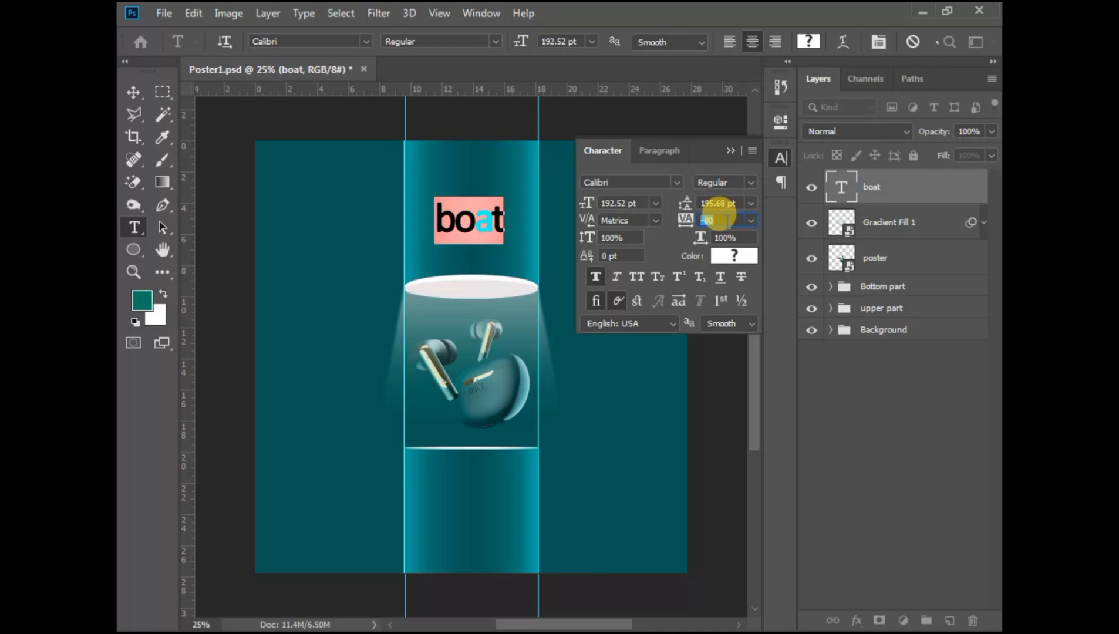
left_click(732, 152)
left_click(134, 94)
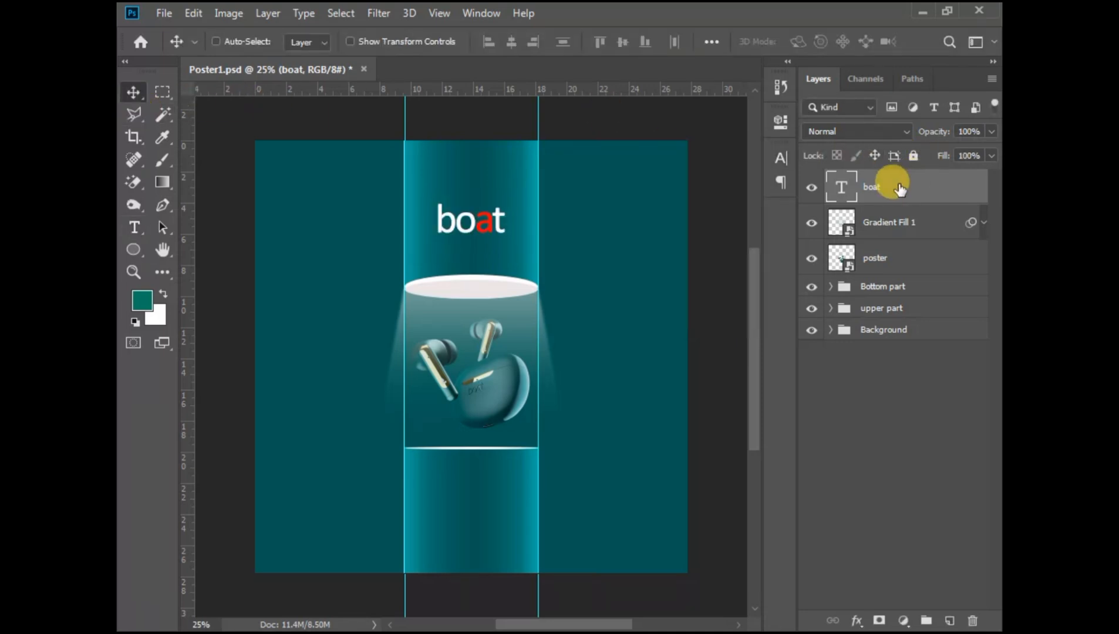
- Group the "boat" text layer, name the group "Texts" and collapse it
key("ctrl+g")
double_click(875, 179)
type("Texts")
key("Return")
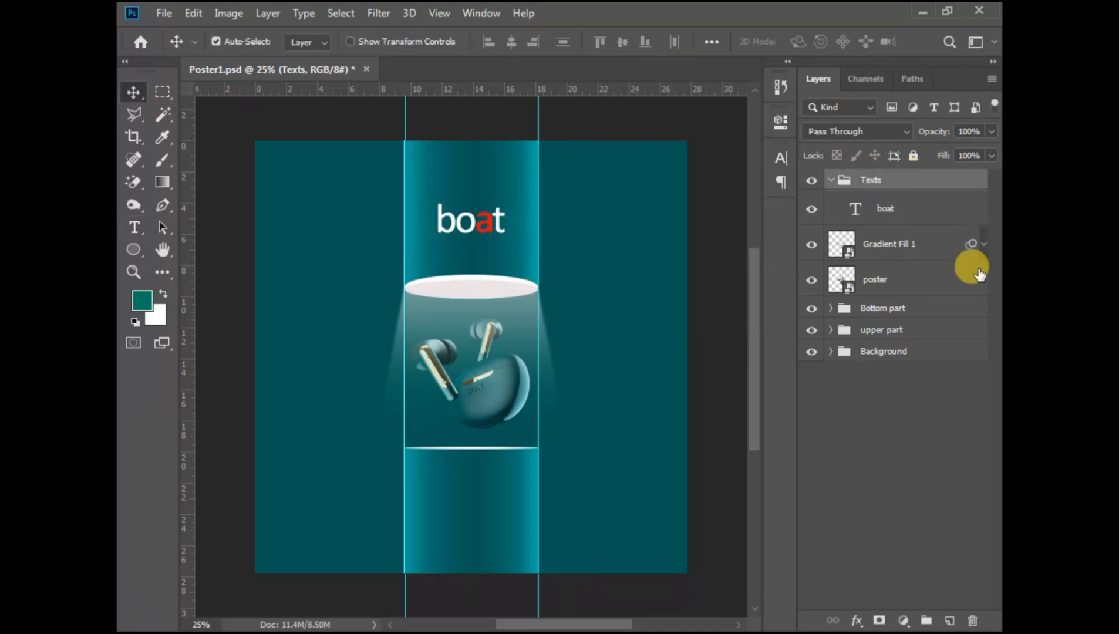
left_click(908, 218)
left_click(830, 180)
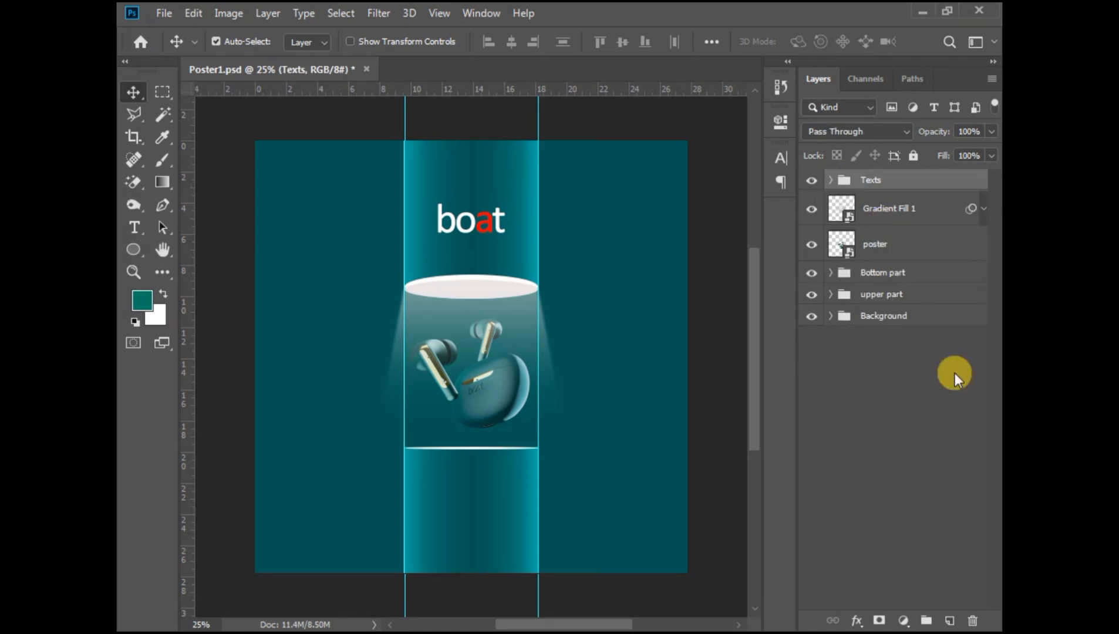
- Draw a rounded rectangle about 376 by 124 px on the lower cylinder and set all its corner radii to 50 px
left_click(950, 621)
key("ctrl+z")
right_click(130, 250)
left_click(198, 270)
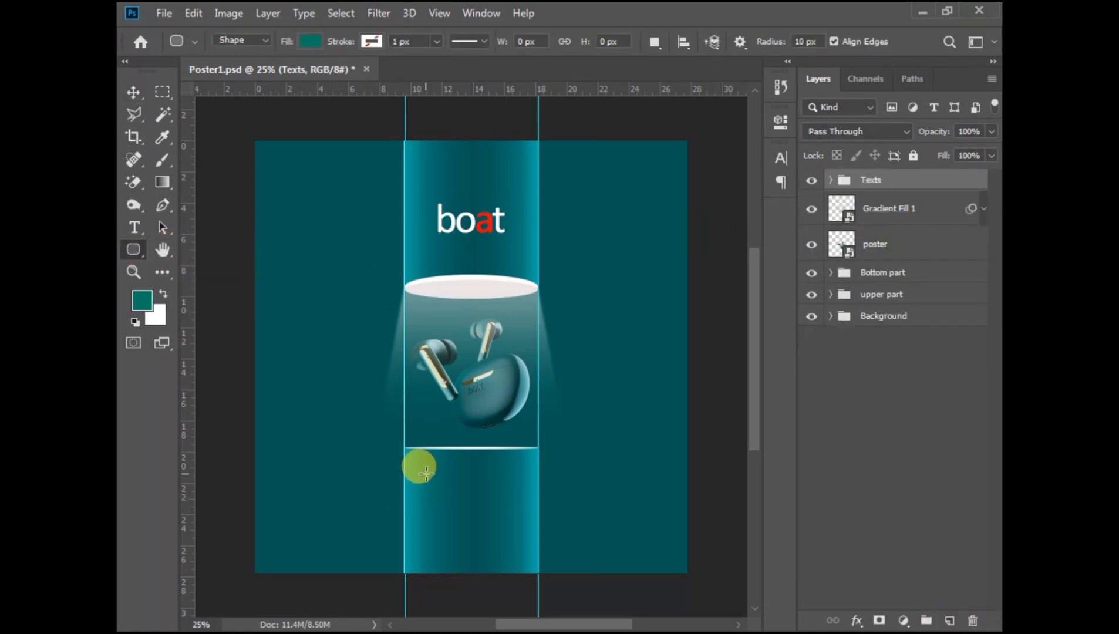
left_click_drag(427, 473, 506, 500)
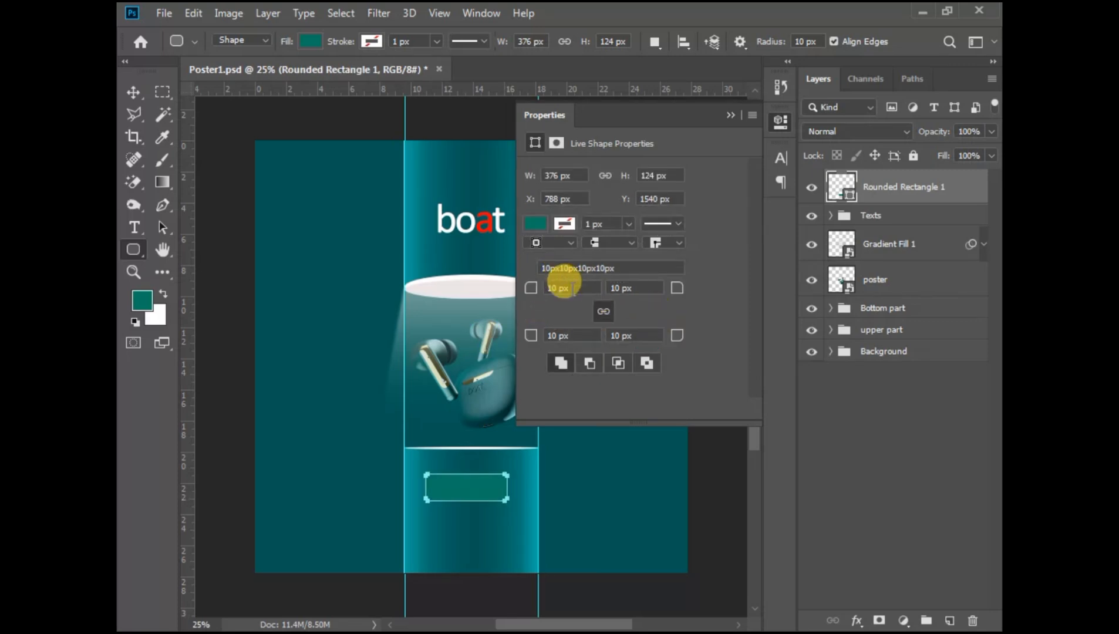
left_click_drag(558, 288, 502, 285)
type("50")
key("Return")
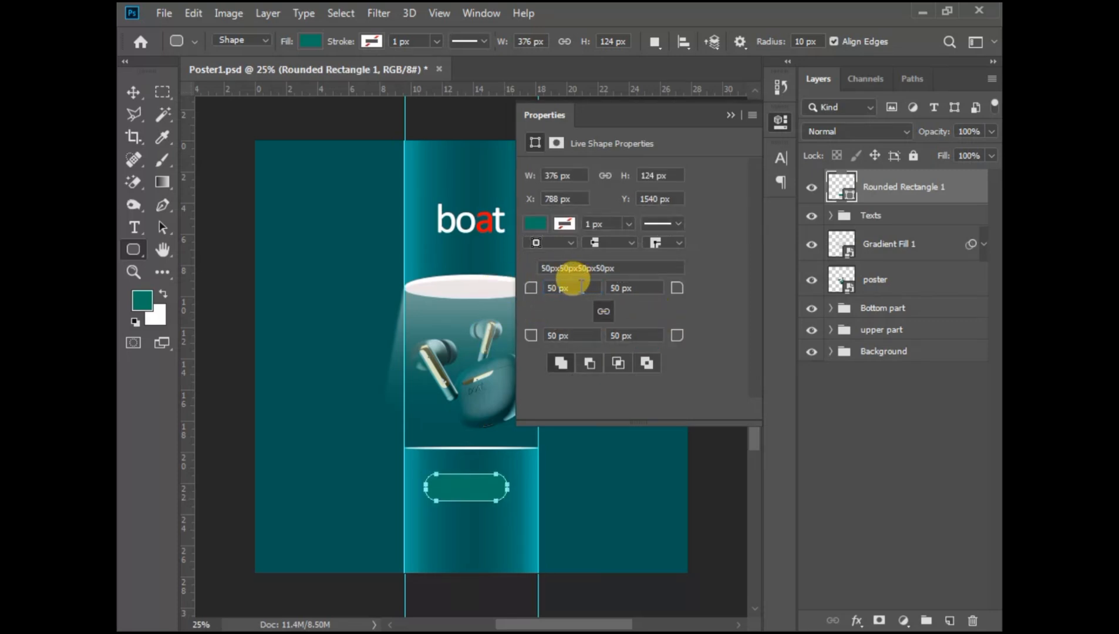
- Remove the rounded rectangle's fill and give it a white 10 px stroke
left_click(537, 224)
left_click(547, 256)
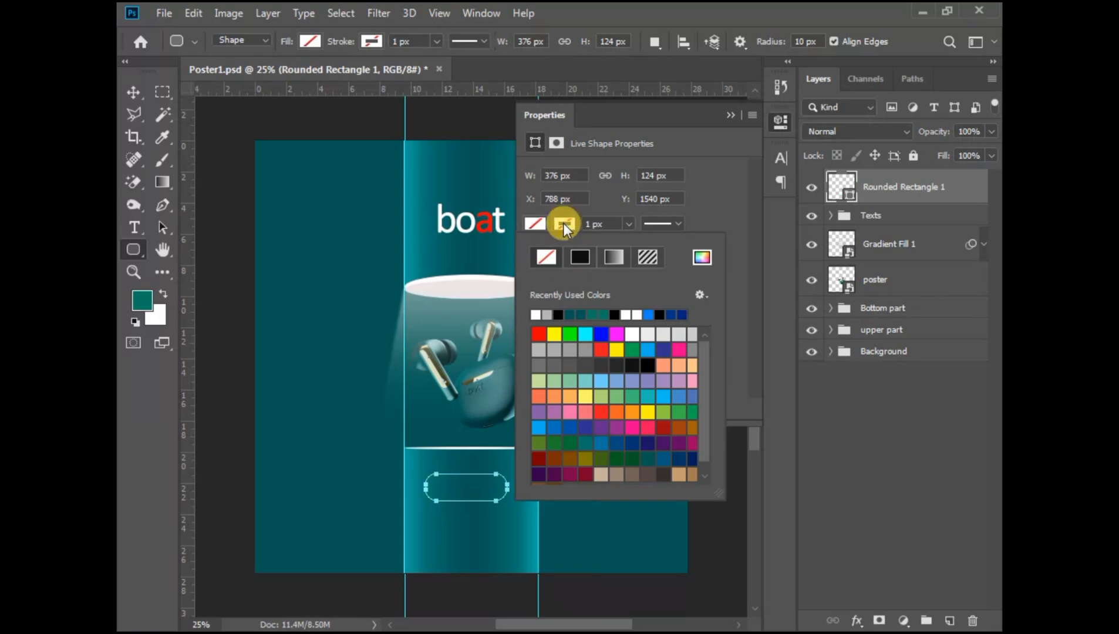
left_click(537, 314)
left_click_drag(606, 224, 550, 227)
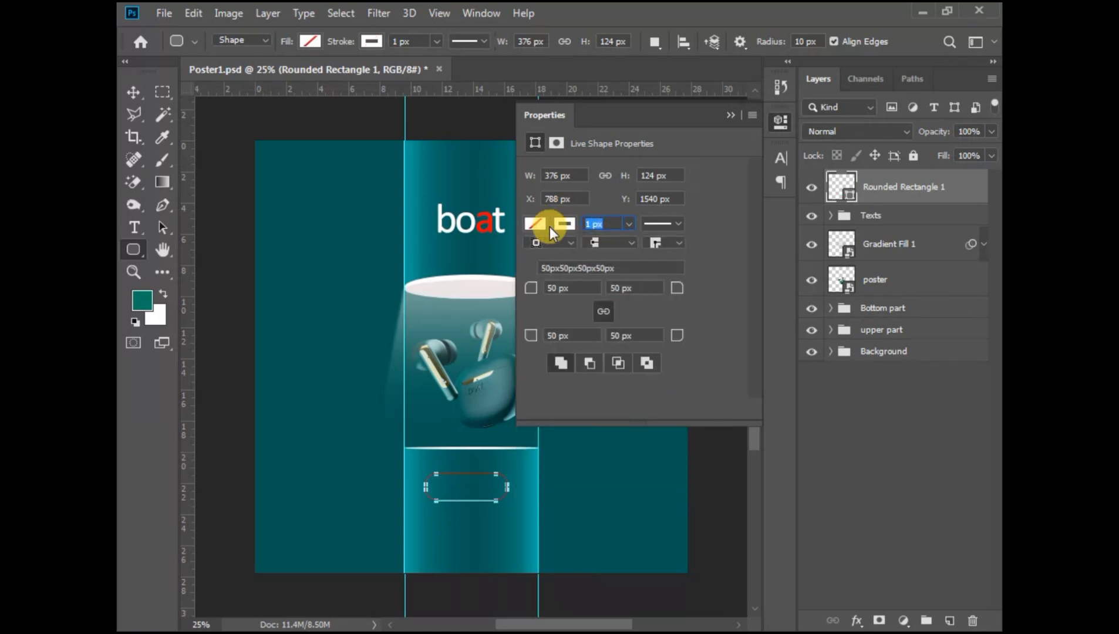
type("5 px")
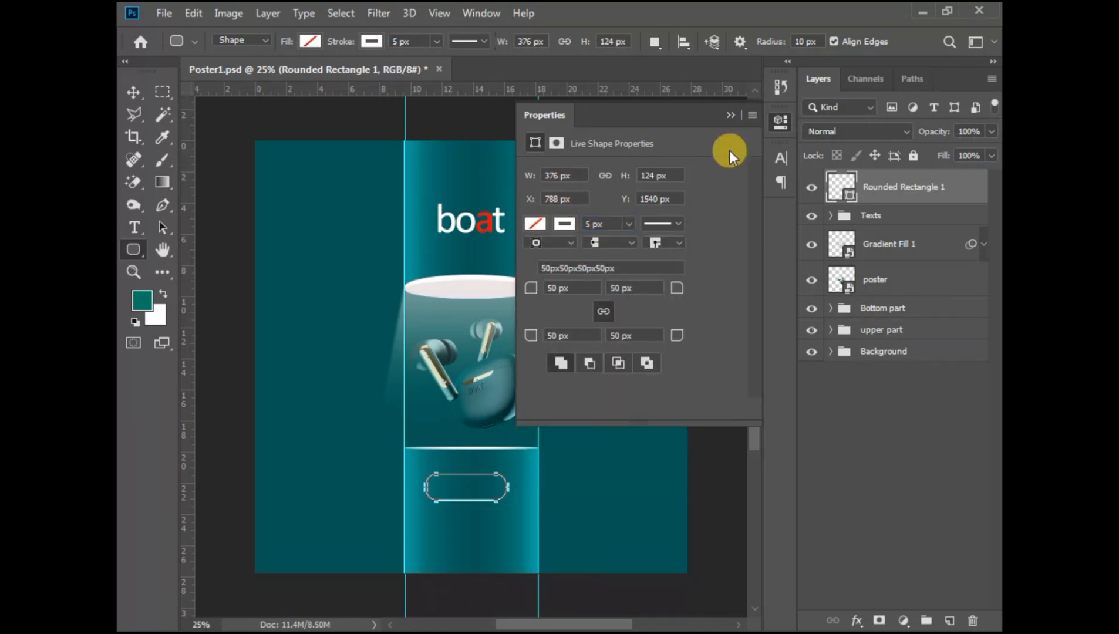
scroll(594, 224, "up", 3)
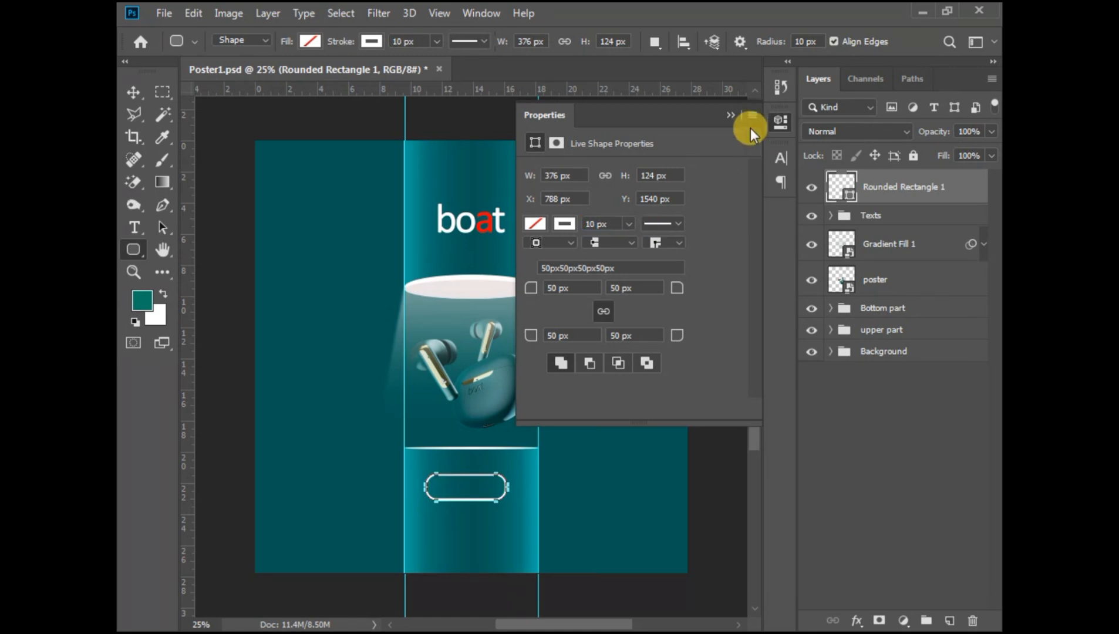
left_click(730, 115)
- Nudge the rounded rectangle up slightly and set all its corner radii to 62 px
left_click(133, 93)
key("shift+Up")
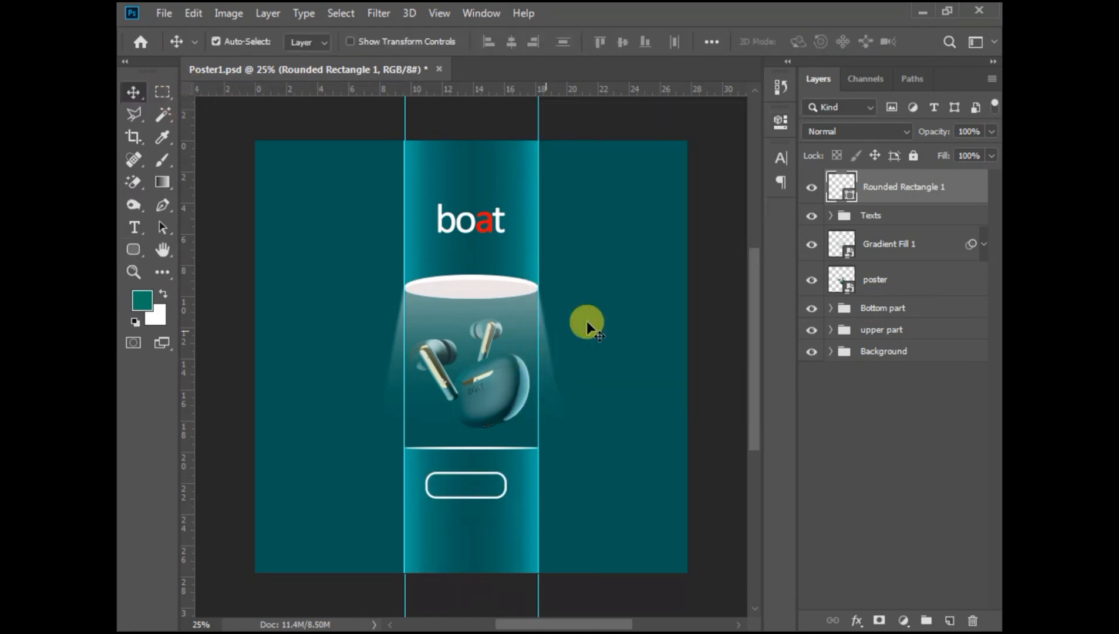
left_click(779, 88)
left_click_drag(543, 284, 618, 288)
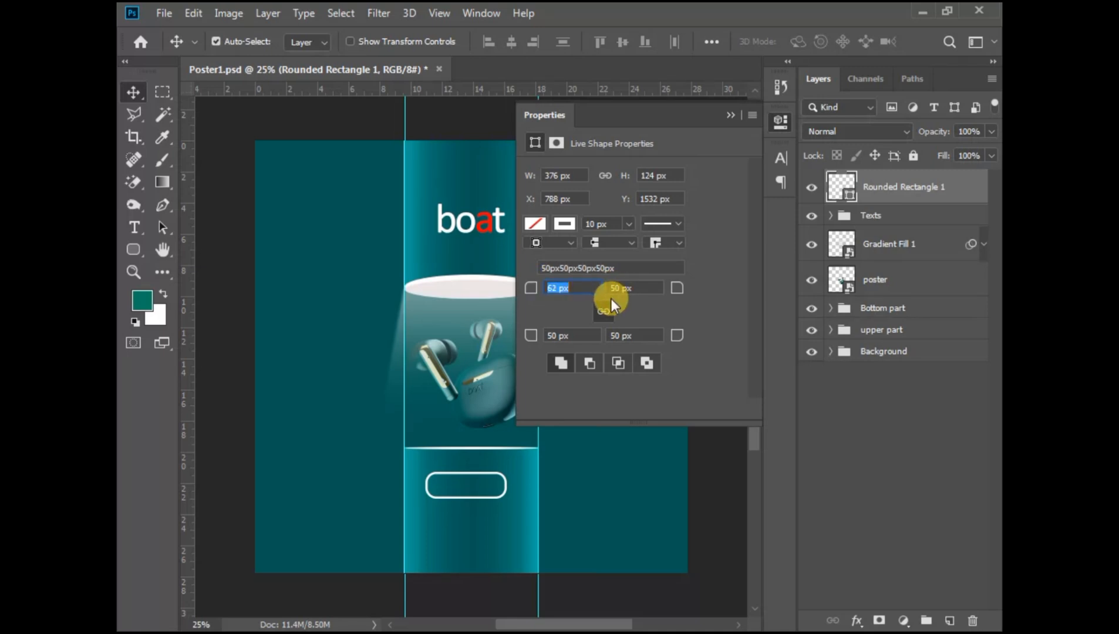
left_click(605, 303)
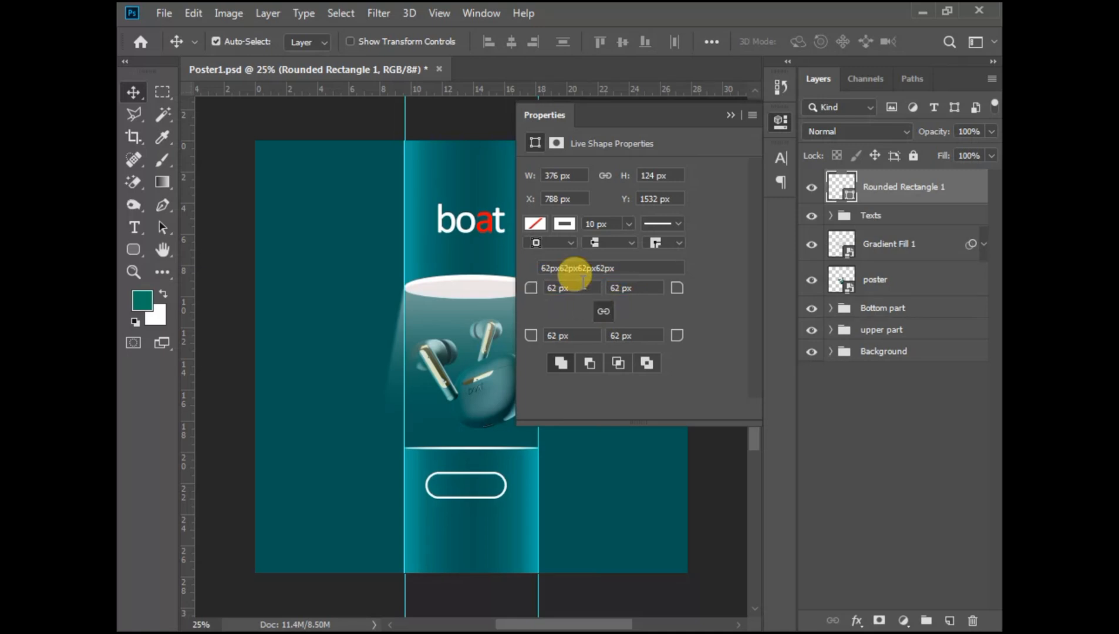
- Thin the rounded rectangle's stroke to 7 px and centre the shape horizontally on the lower cylinder
left_click_drag(557, 287, 504, 291)
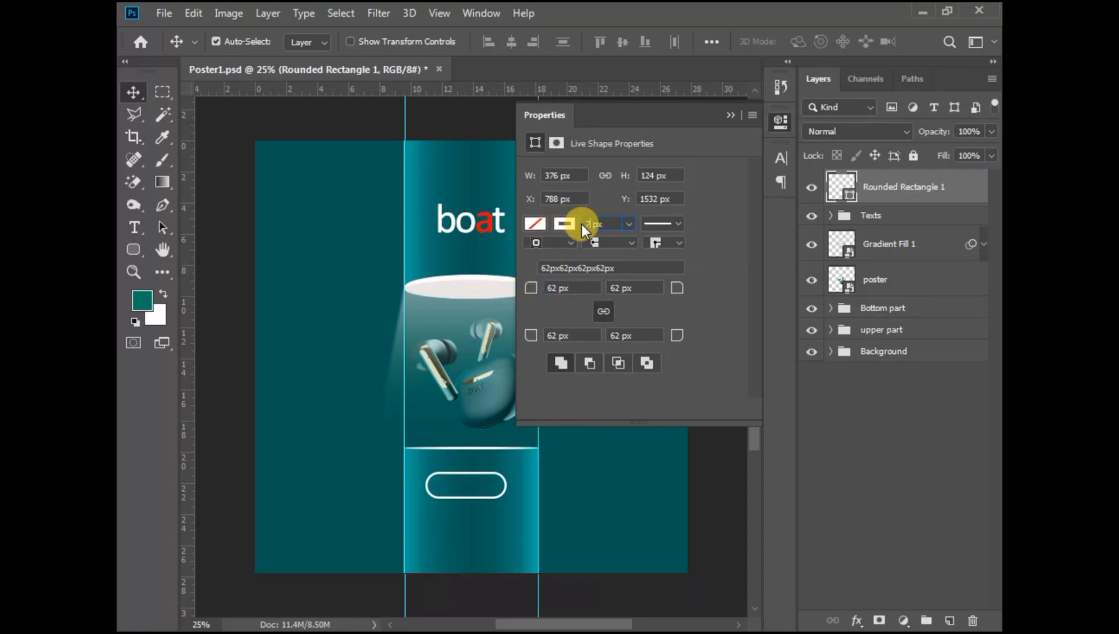
left_click(730, 115)
key("ctrl+plus")
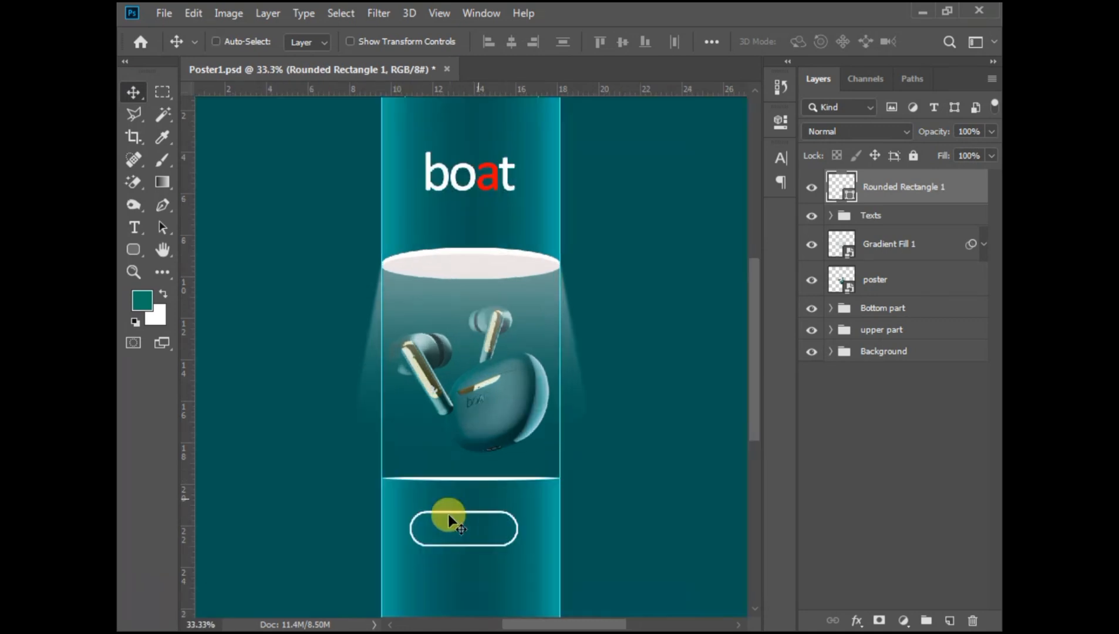
left_click_drag(471, 514, 499, 515)
left_click(828, 308)
left_click(881, 188)
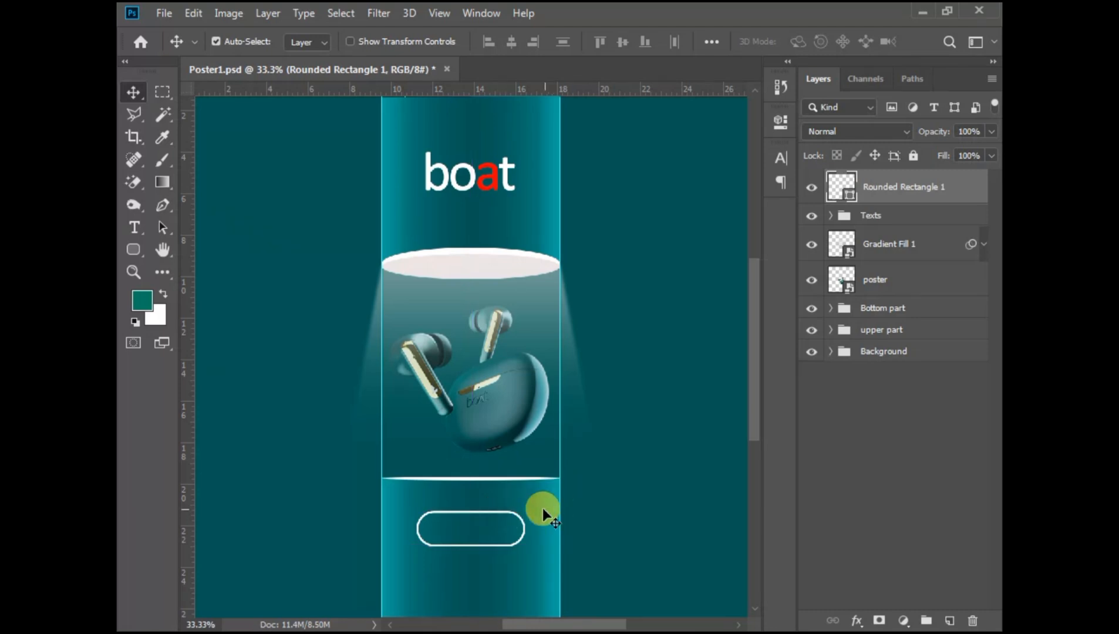
- Add the text "SHOP" in white over the outlined pill, inside the Texts group
left_click(850, 217)
key("t")
left_click(454, 526)
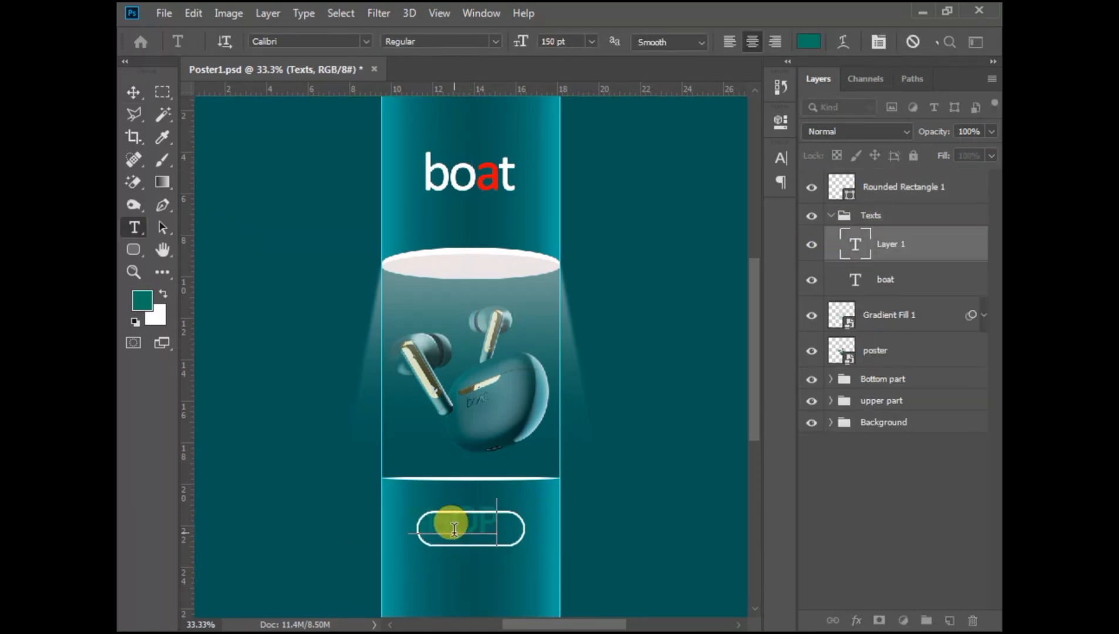
key("ctrl+a")
left_click(808, 41)
left_click(520, 119)
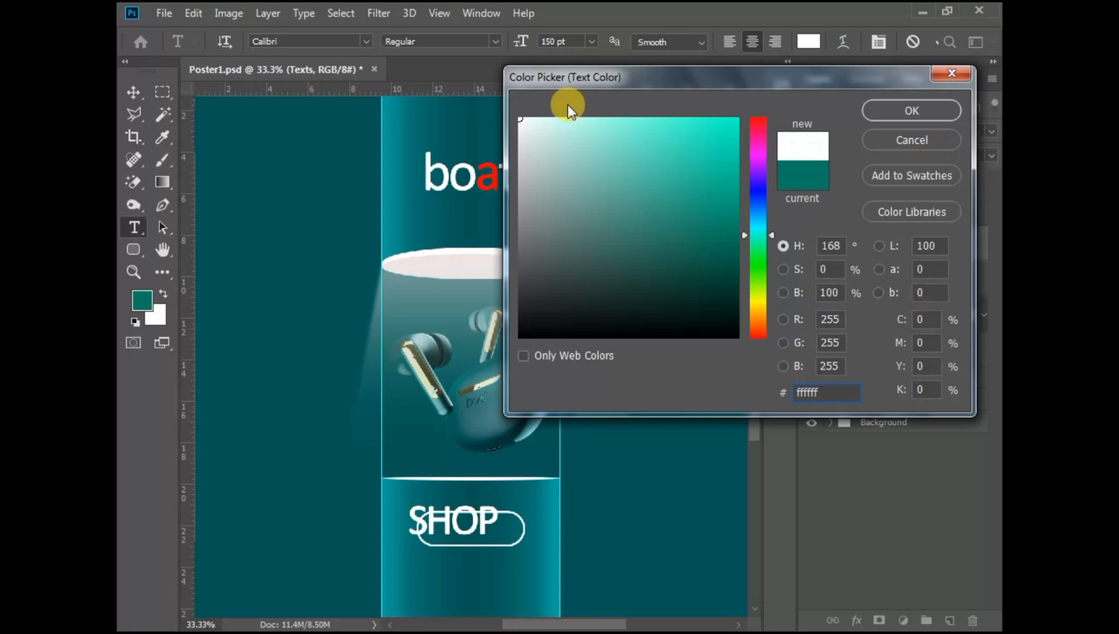
left_click(901, 117)
- Apply faux bold to the SHOP text and set its tracking to -100
key("ctrl+t")
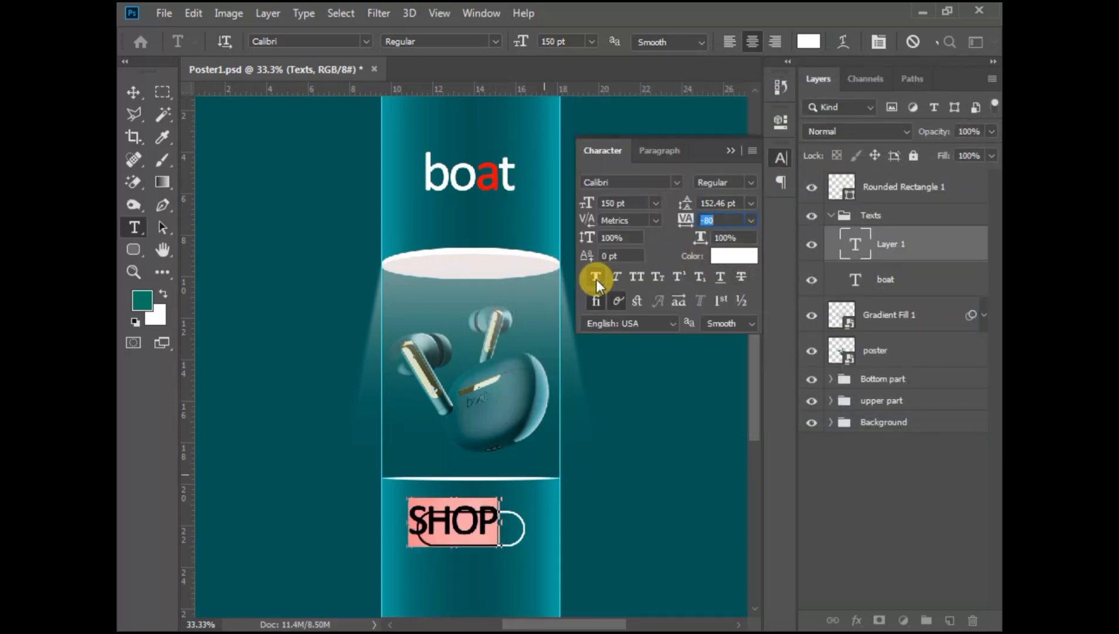
scroll(714, 220, "down", 1)
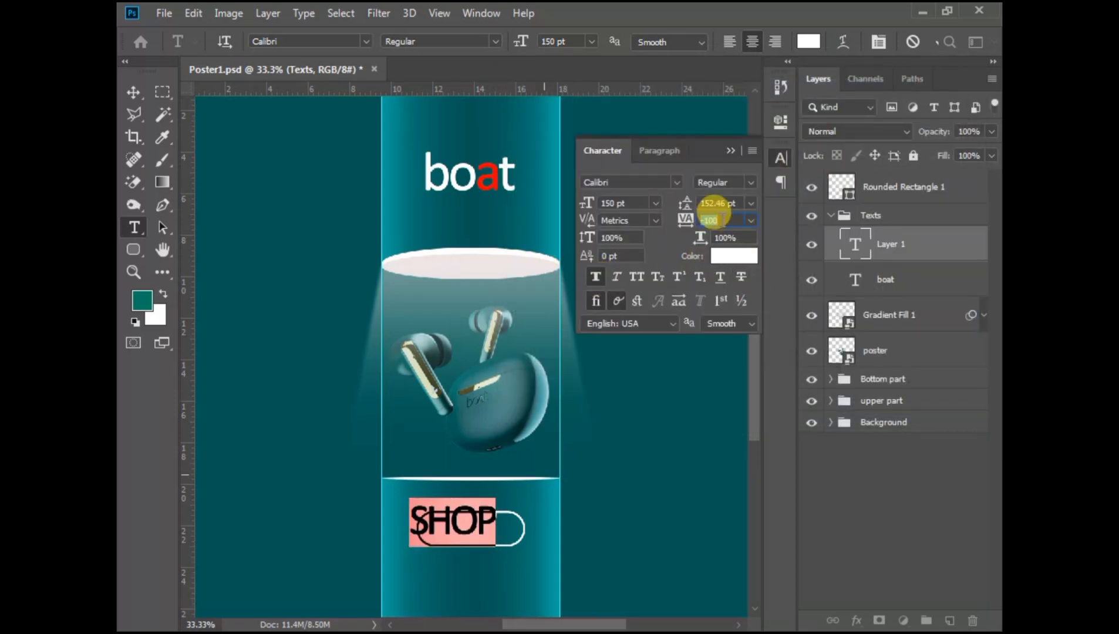
left_click(730, 154)
- Scale the SHOP text down and position it inside the outlined pill
left_click(133, 92)
left_click(497, 546)
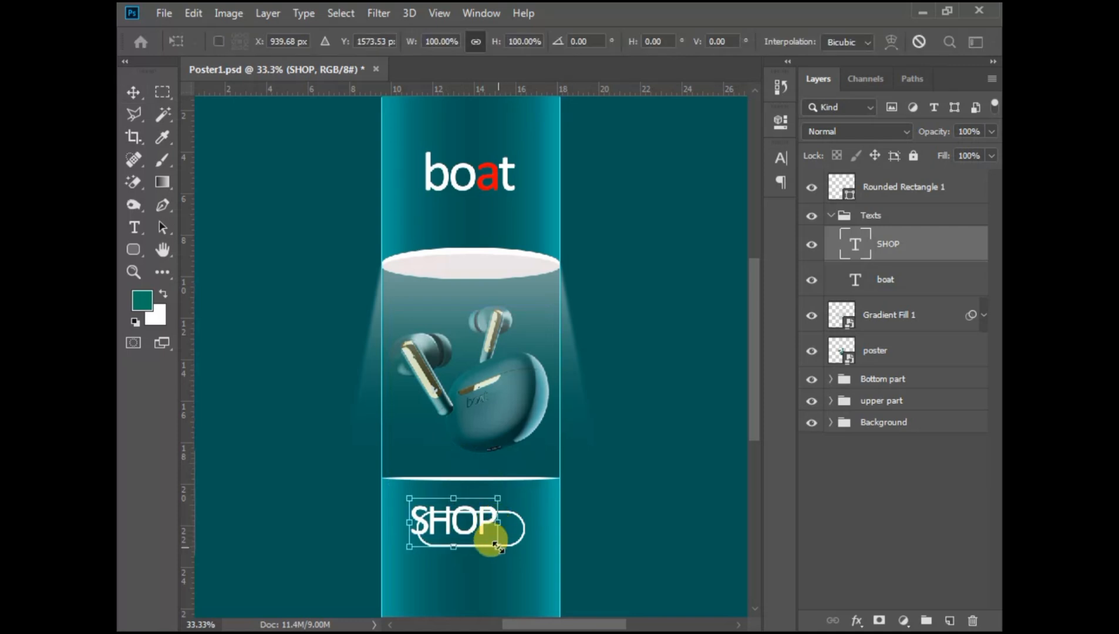
left_click_drag(498, 546, 478, 532)
key("Return")
mouse_move(495, 535)
left_mouse_down()
mouse_move(496, 545)
mouse_move(474, 538)
mouse_move(482, 531)
left_mouse_up()
key("ctrl+t")
key("Return")
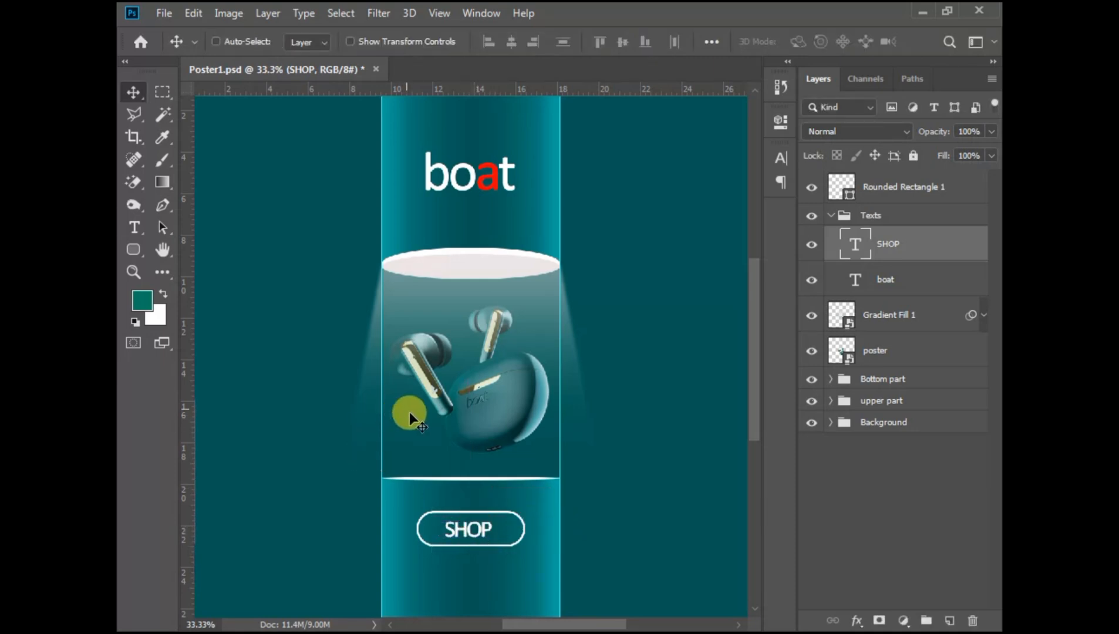
- Nudge the SHOP text slightly right to centre it in the pill and save the poster
key("ctrl+s")
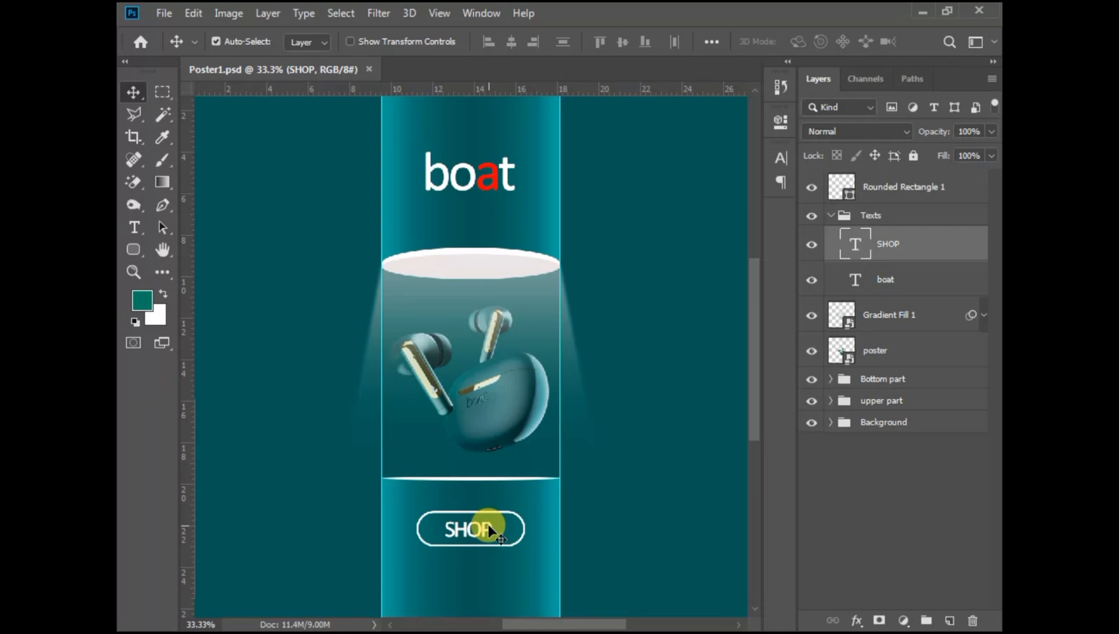
left_click_drag(487, 527, 494, 526)
key("ctrl+s")
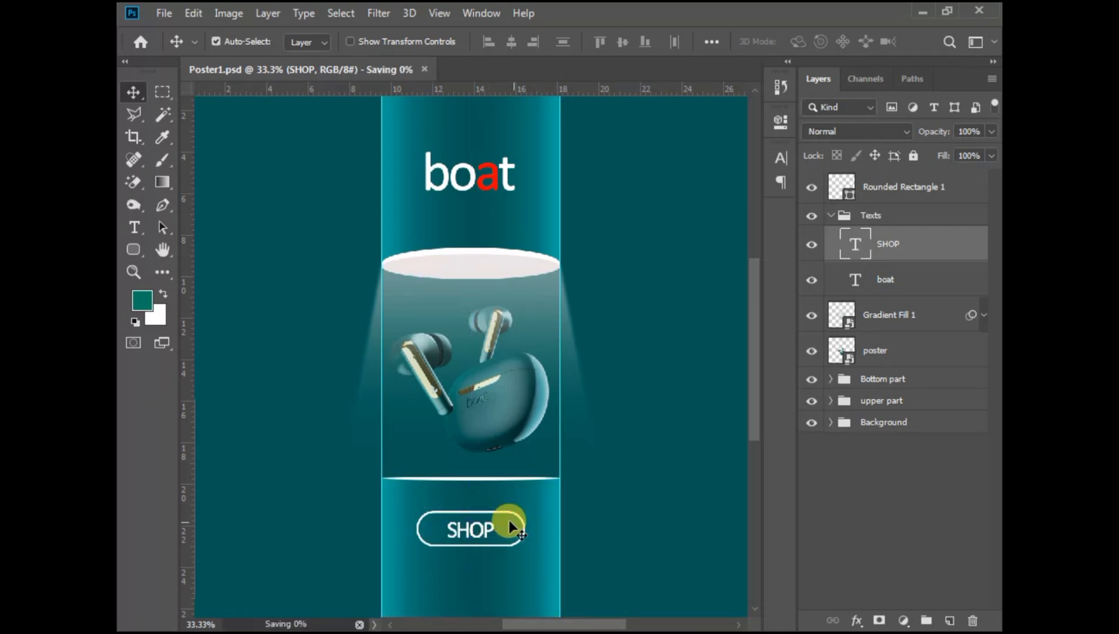
key("ctrl+minus")
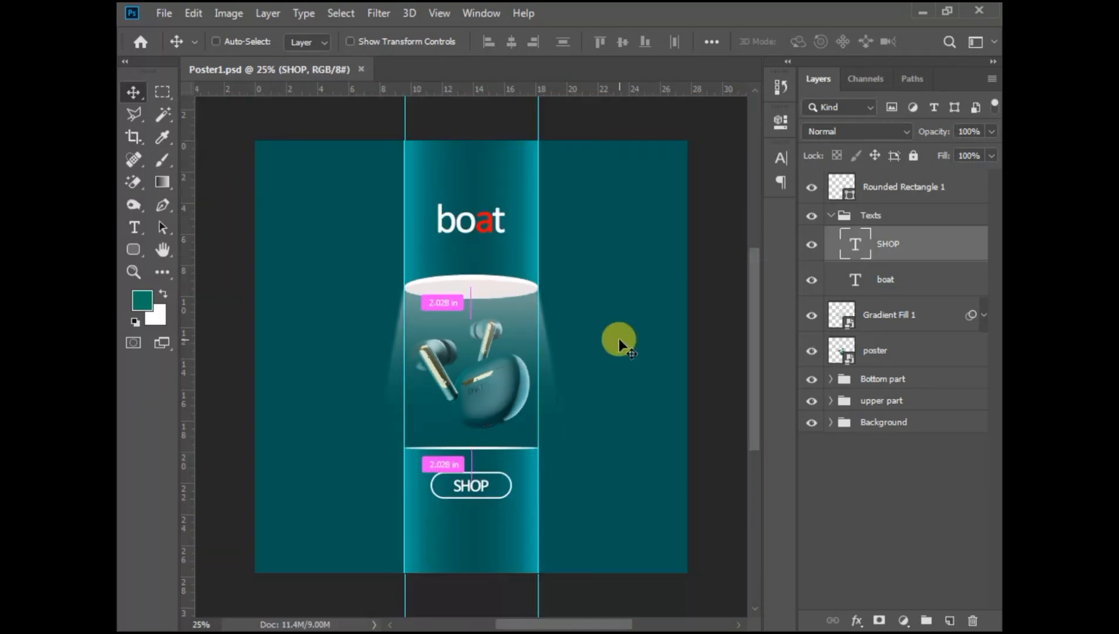
- Add the text "BOAT" beside the cylinder as a new layer above the rounded rectangle
left_click(831, 216)
left_click(892, 180)
key("t")
left_click(332, 339)
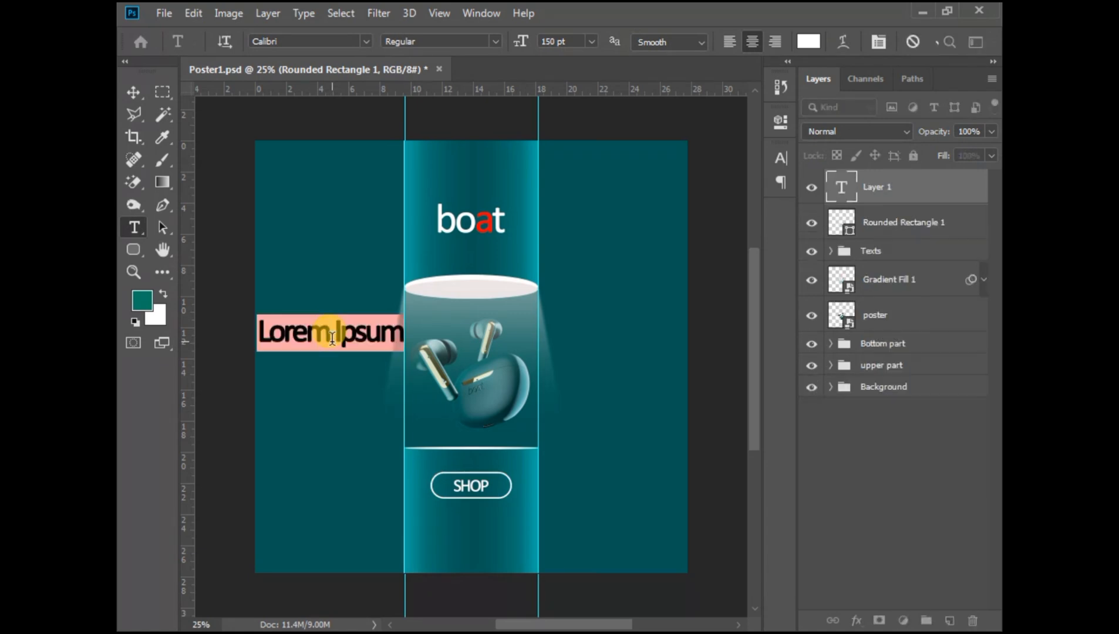
key("BackSpace")
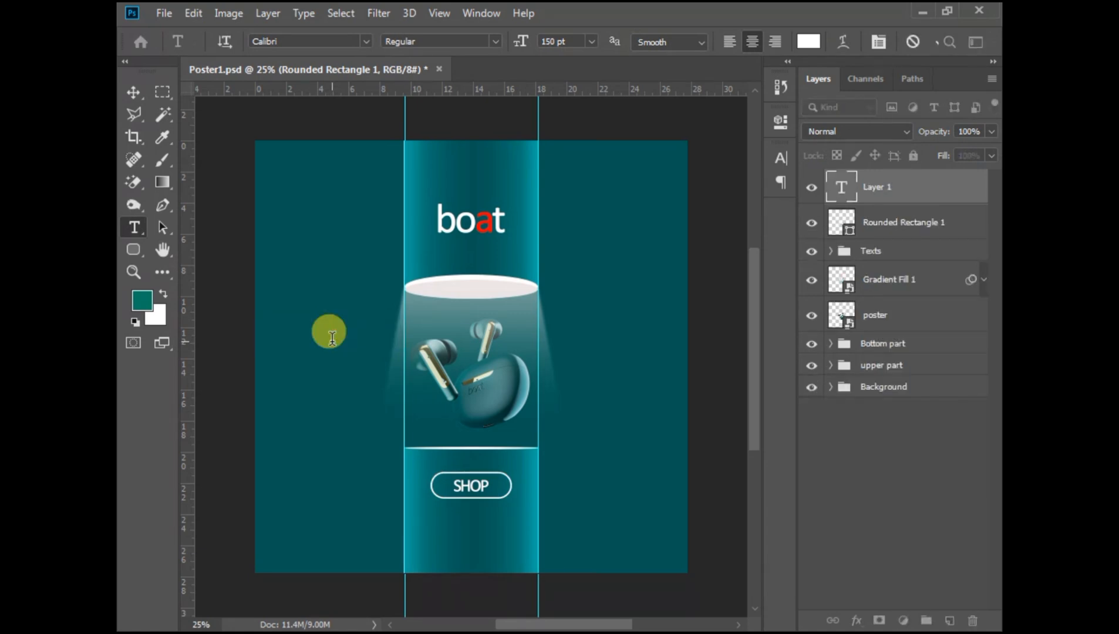
type("BOAT")
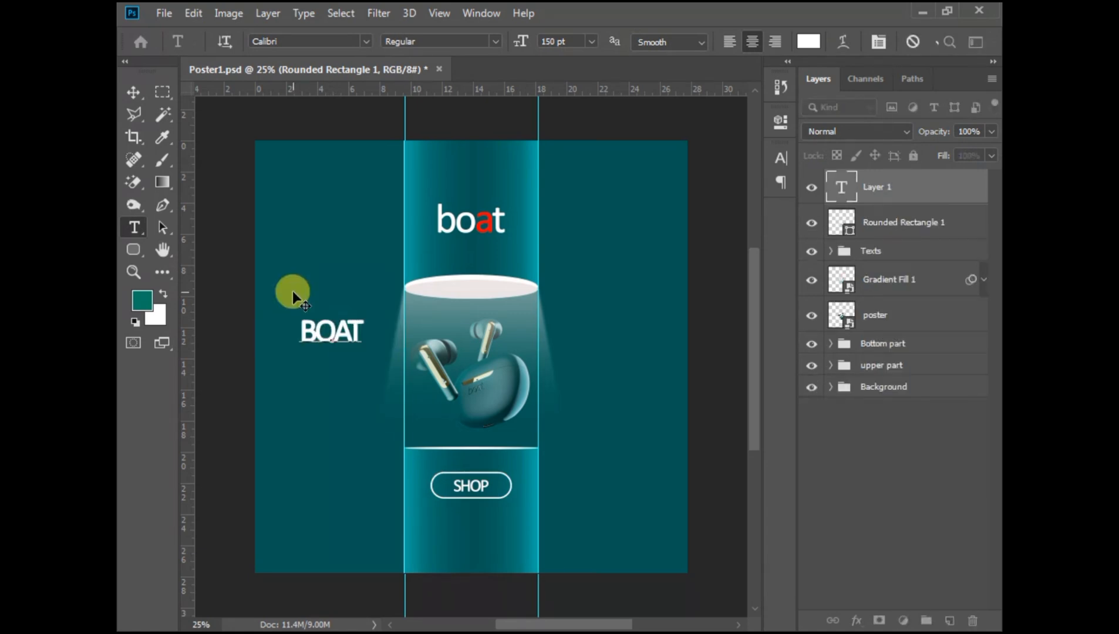
- Set the BOAT text's tracking to 0 and its font to LEMON MILK Bold
key("ctrl+a")
key("ctrl+t")
type("0")
key("Return")
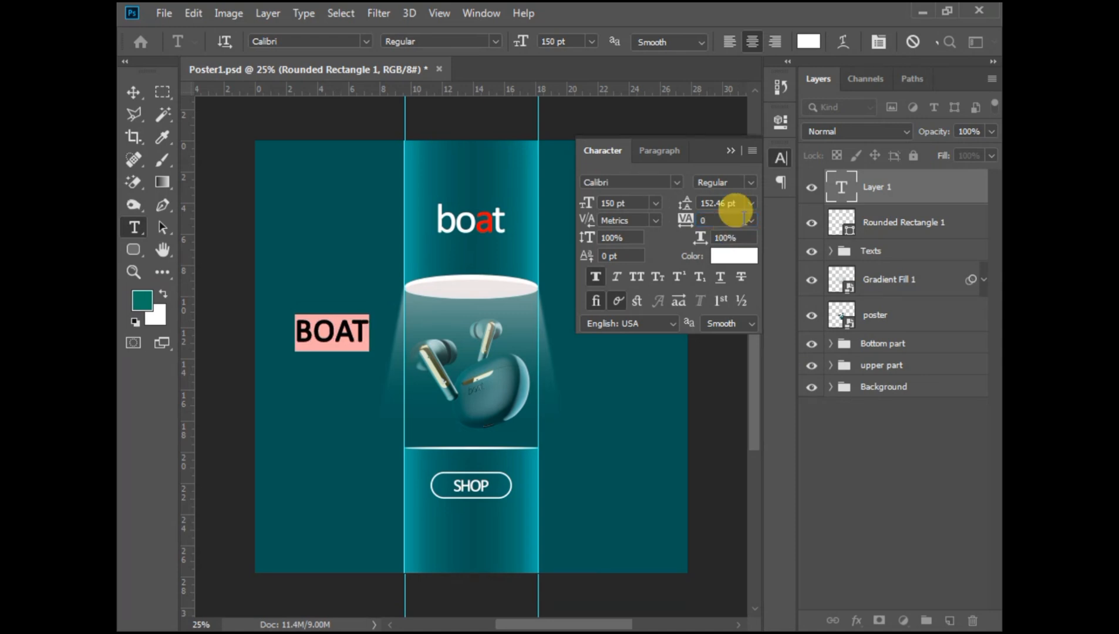
type("LEMON MILK")
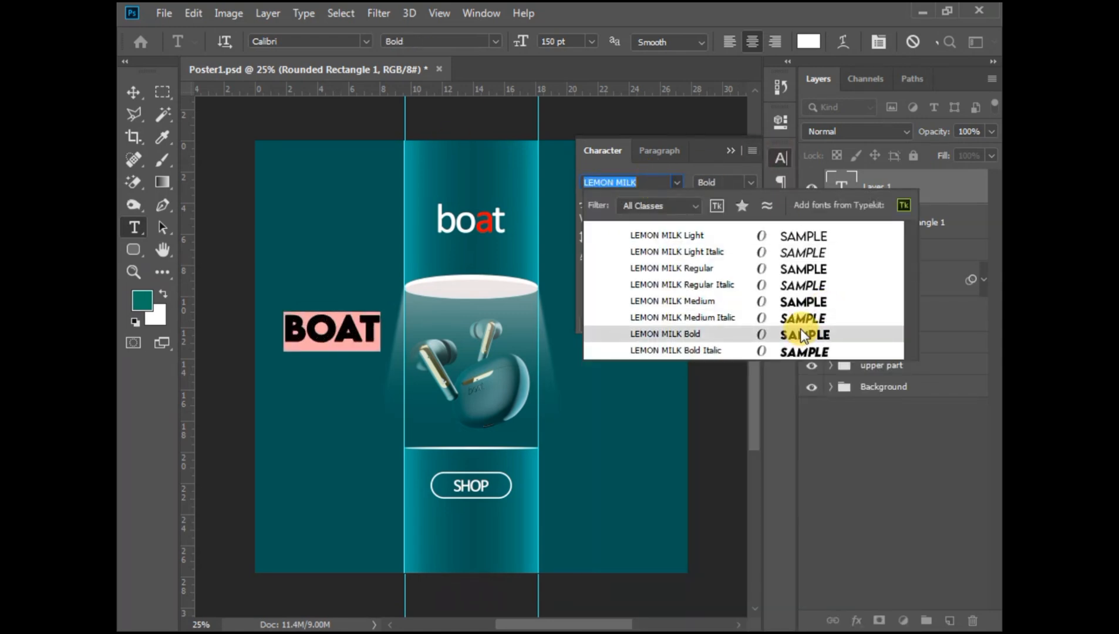
left_click(802, 336)
left_click(730, 150)
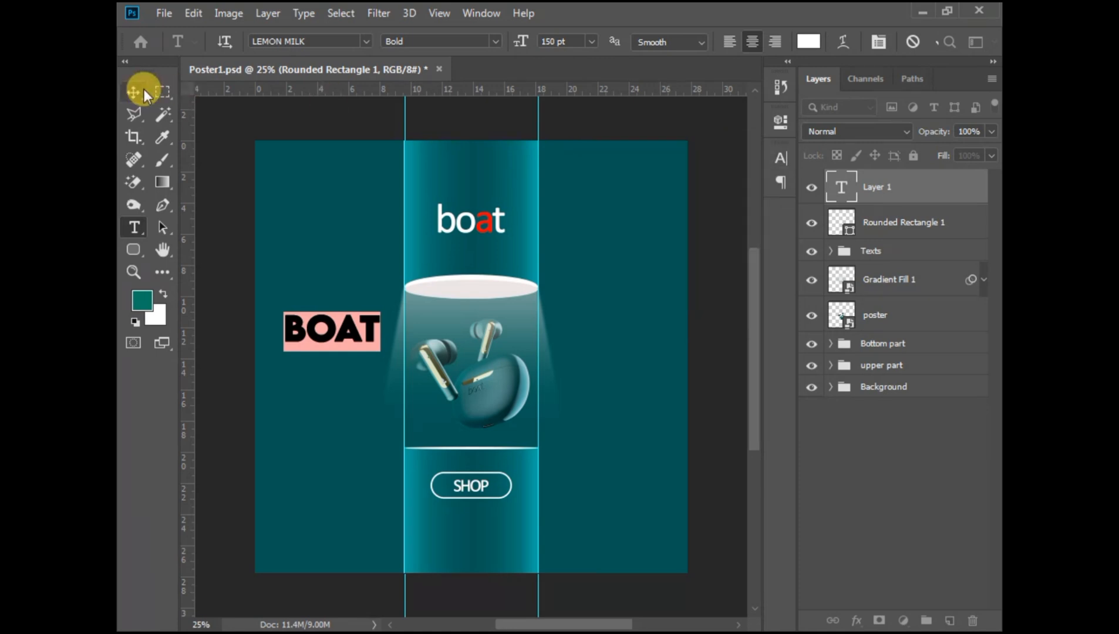
- Set the BOAT layer's fill to 0% and give it a white 1 px inside stroke
left_click(135, 91)
left_click_drag(974, 172, 909, 175)
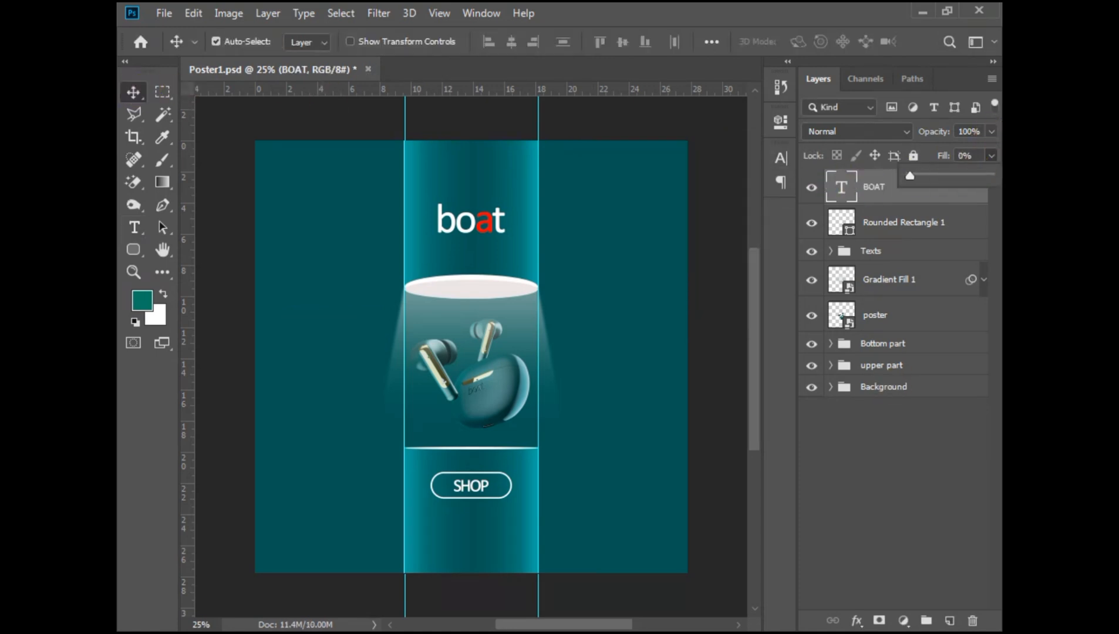
left_click(856, 621)
left_click(890, 493)
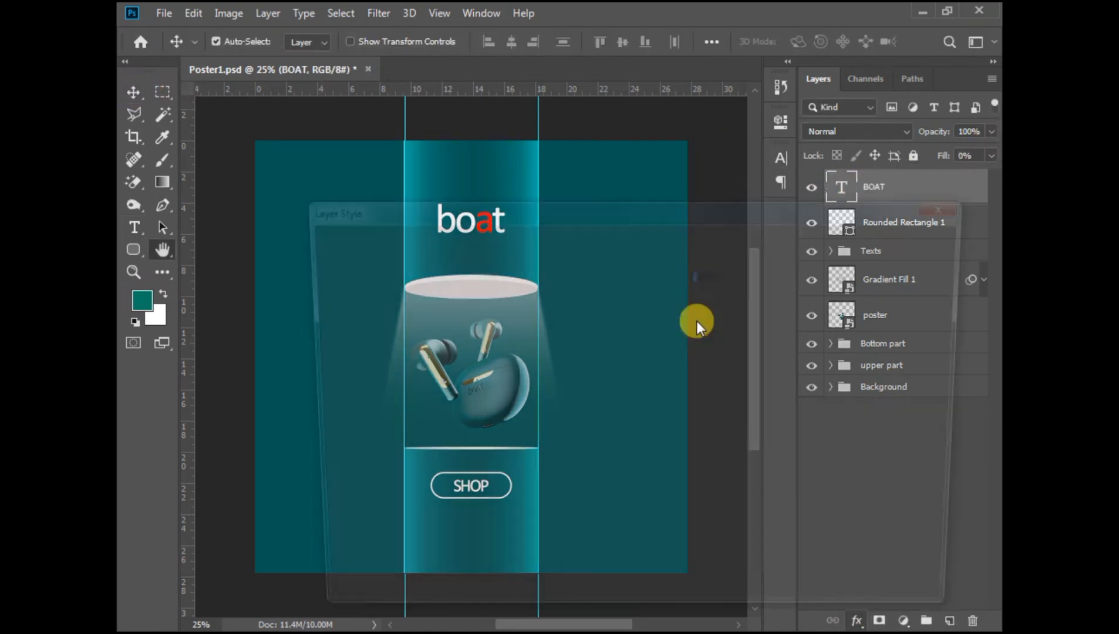
left_click_drag(599, 217, 681, 89)
left_click(661, 275)
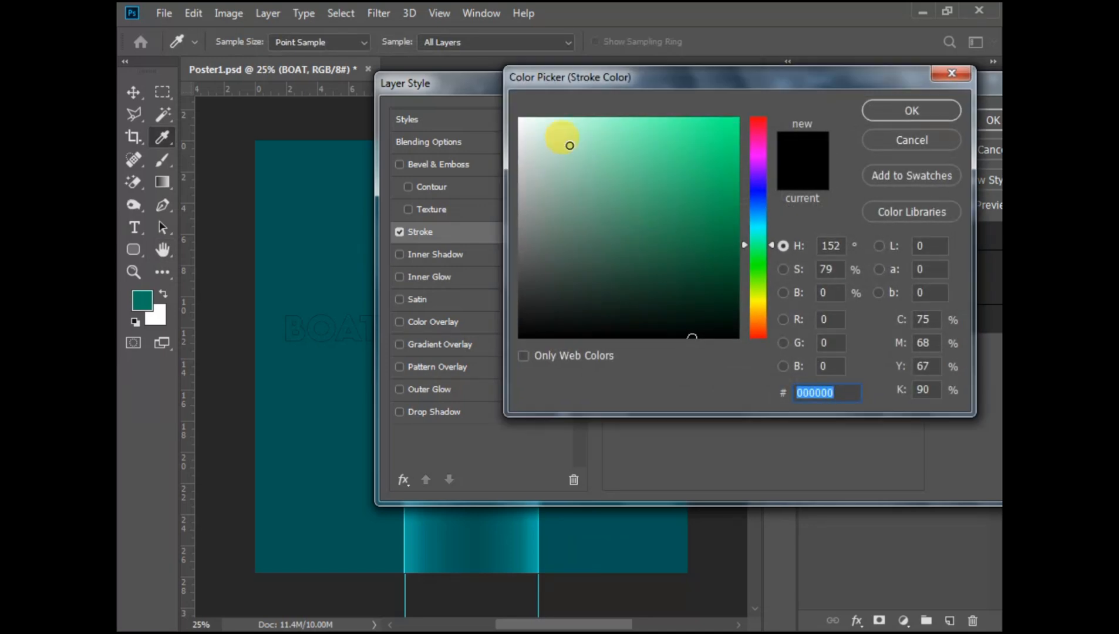
left_click_drag(562, 136, 519, 118)
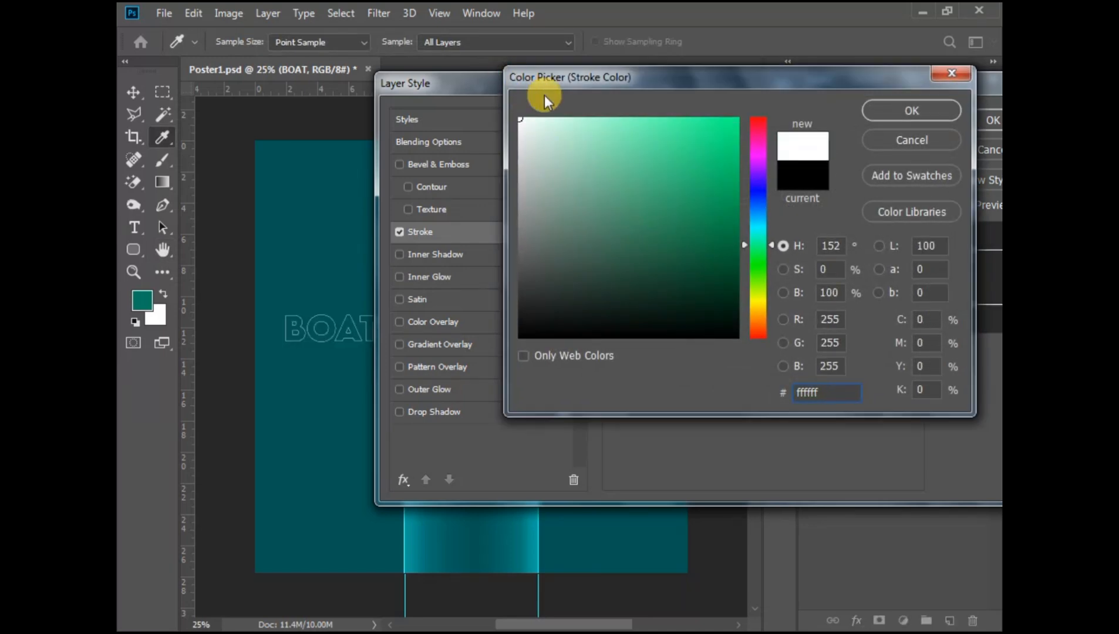
left_click(902, 112)
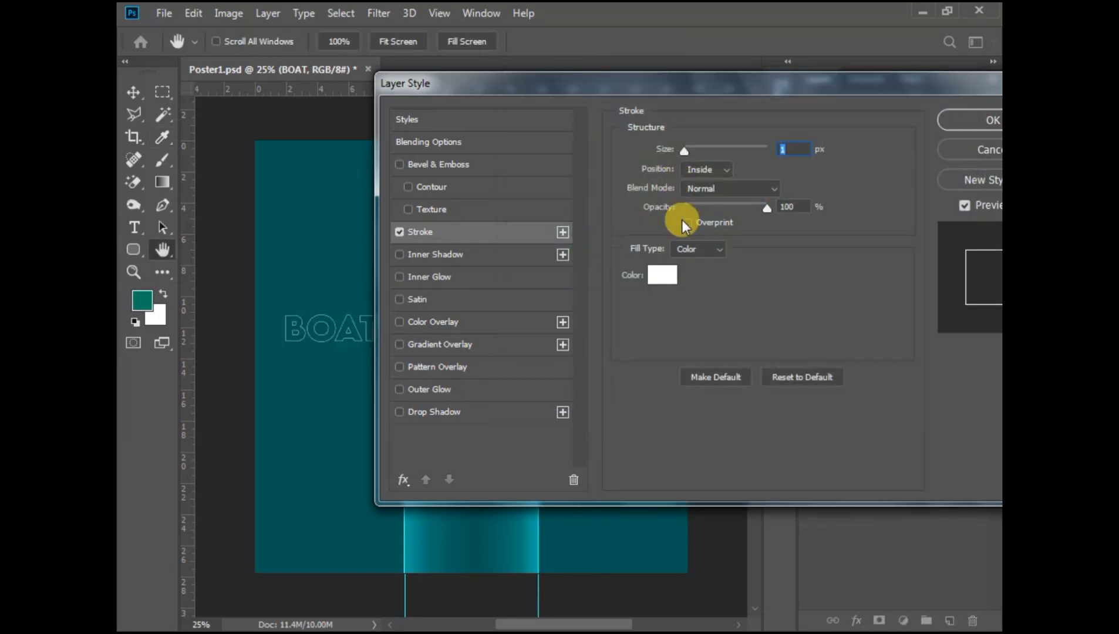
left_click(969, 123)
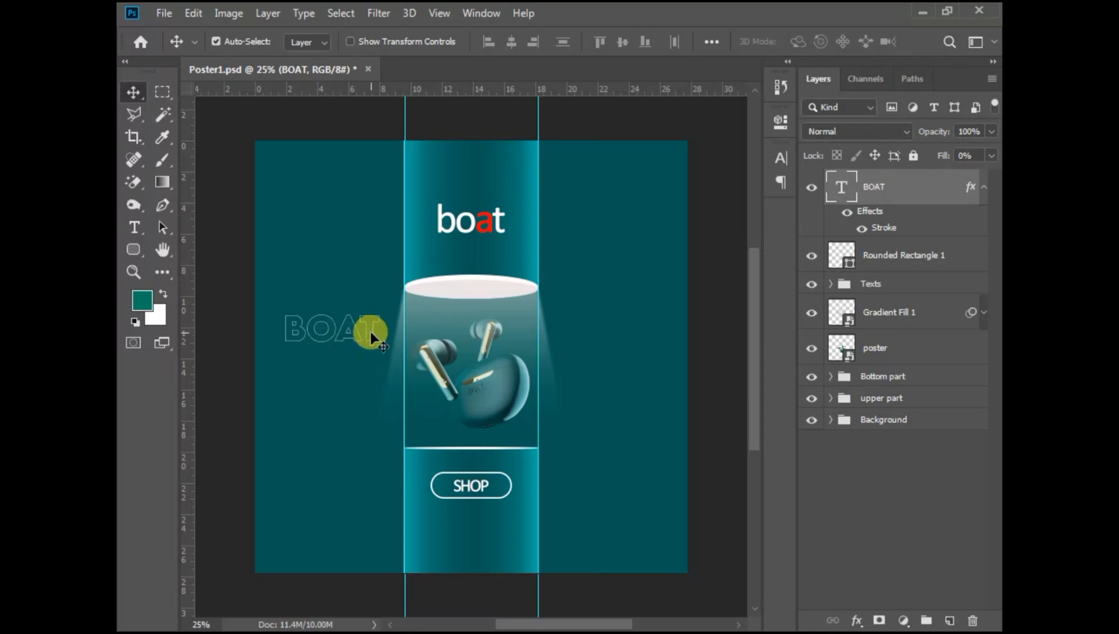
- Set the tracking of the outlined BOAT text to 80
double_click(326, 332)
left_click(781, 157)
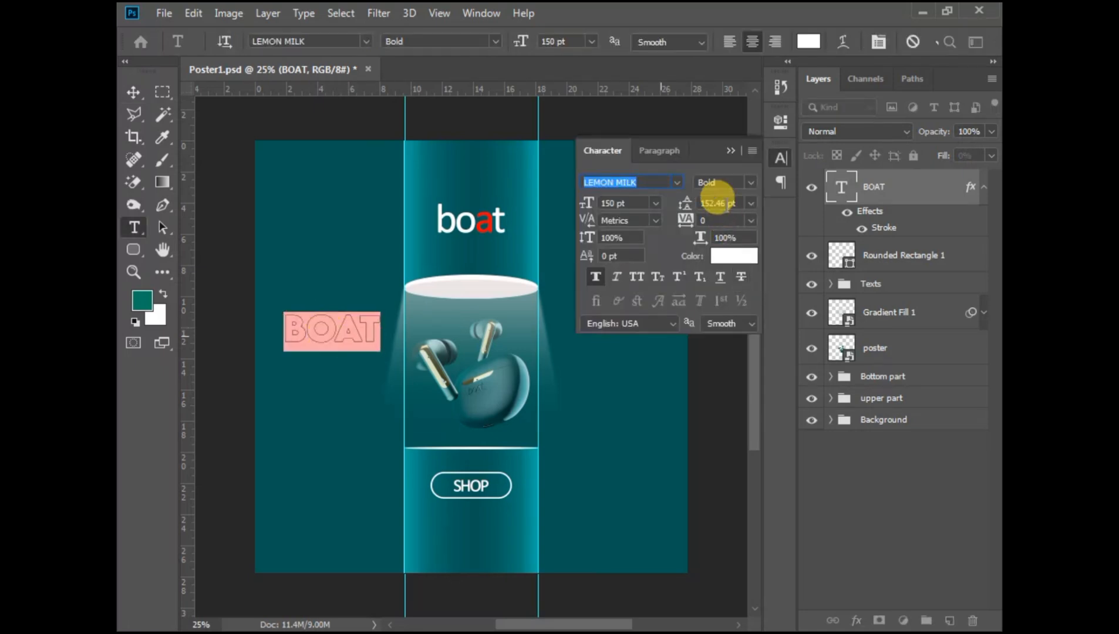
left_click(711, 220)
type("60")
key("Return")
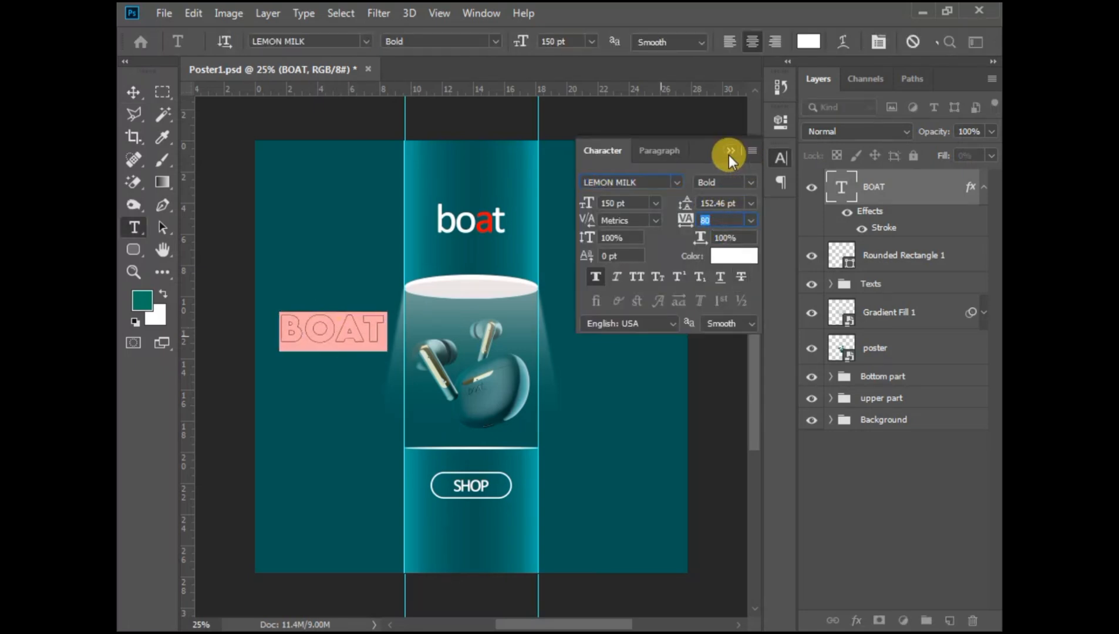
left_click(730, 154)
- Enlarge the outlined BOAT text across most of the poster's width and place its layer directly above the Background group
left_click(135, 91)
key("ctrl+t")
left_click_drag(388, 351, 657, 417)
double_click(579, 393)
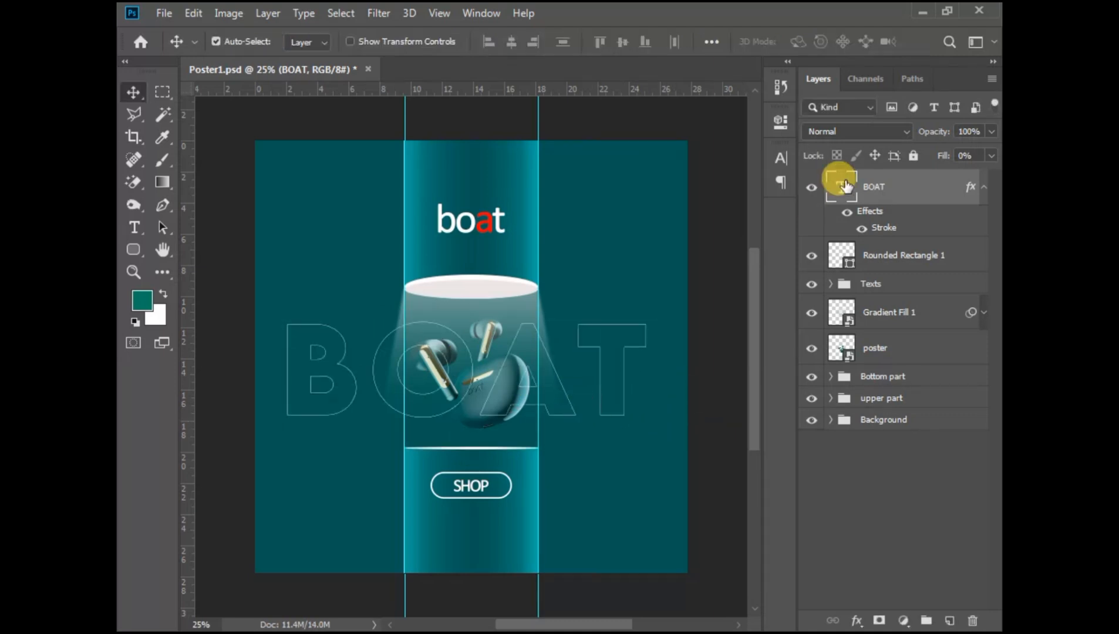
left_click_drag(844, 186, 887, 411)
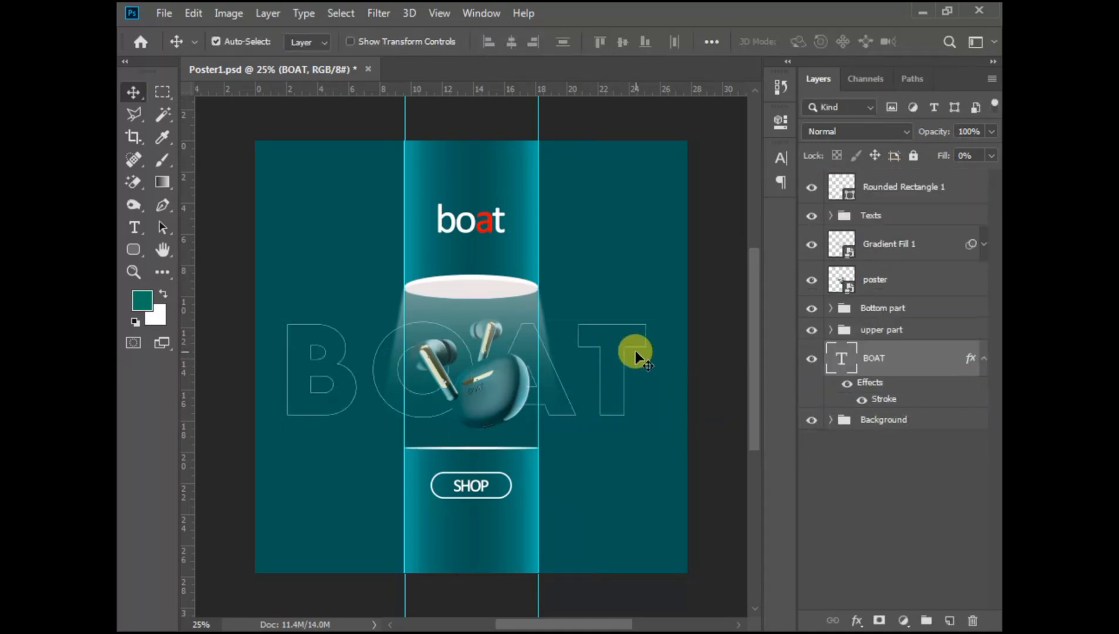
- Move the outlined BOAT text up behind the upper cylinder, close to the poster's top edge
key("shift+Up")
key("shift+Up")
key("shift+Up")
key("shift+Up")
key("shift+Up")
key("shift+Up")
key("shift+Up")
key("shift+Up")
key("shift+Up")
key("shift+Up")
key("shift+Up")
key("shift+Up")
key("shift+Up")
key("shift+Up")
key("shift+Up")
key("shift+Up")
key("shift+Up")
key("shift+Up")
key("shift+Up")
key("shift+Up")
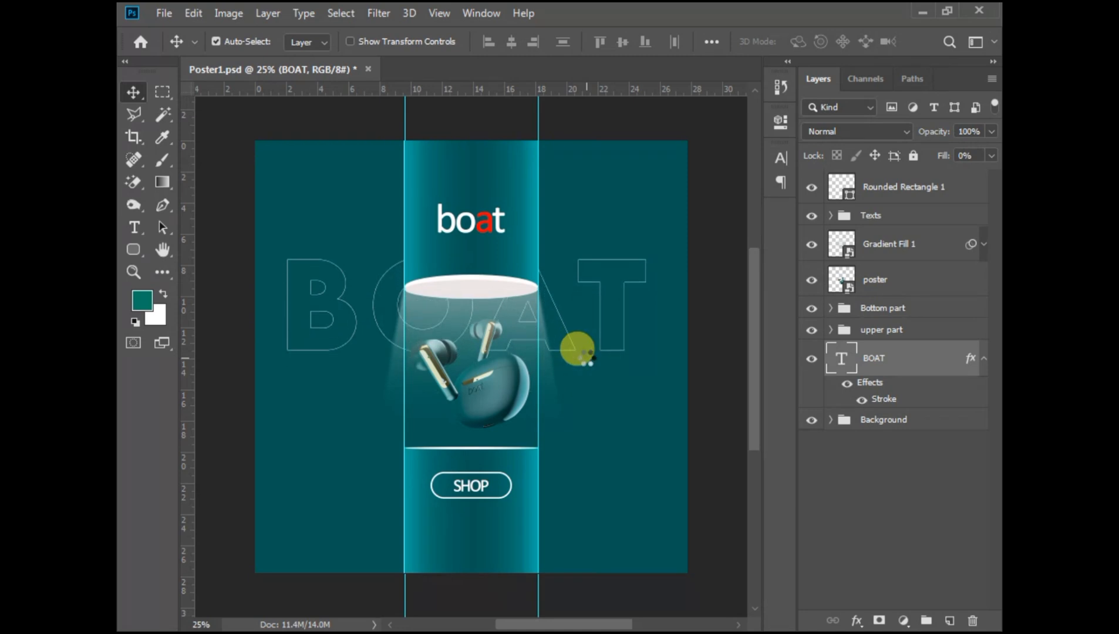
key("shift+Up")
key("shift+Up")
key("shift+Up")
key("shift+Up")
key("shift+Up")
key("shift+Up")
key("shift+Up")
key("shift+Up")
key("shift+Up")
key("shift+Up")
key("shift+Up")
key("shift+Up")
key("shift+Up")
key("shift+Up")
key("shift+Up")
key("shift+Up")
key("shift+Up")
key("shift+Up")
key("shift+Up")
key("shift+Up")
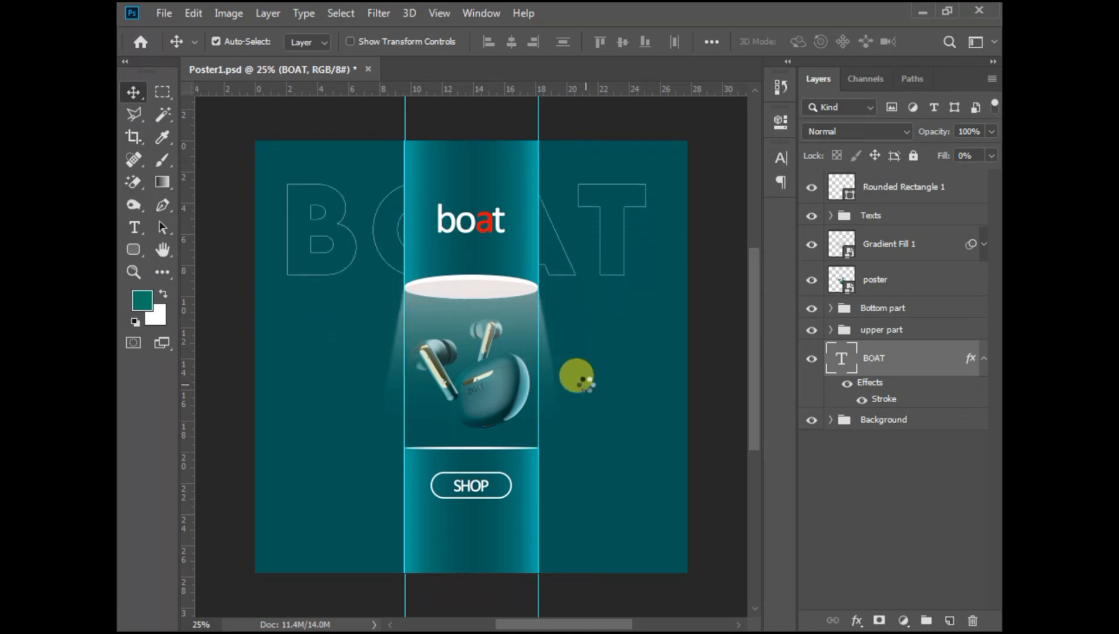
key("shift+Up")
key("shift+Up")
key("shift+Up")
key("shift+Up")
key("shift+Up")
key("shift+Up")
key("shift+Up")
key("shift+Up")
key("shift+Up")
key("shift+Up")
key("shift+Up")
key("shift+Up")
key("shift+Up")
- Remove faux bold from the outlined BOAT text and change its font style to Regular
key("t")
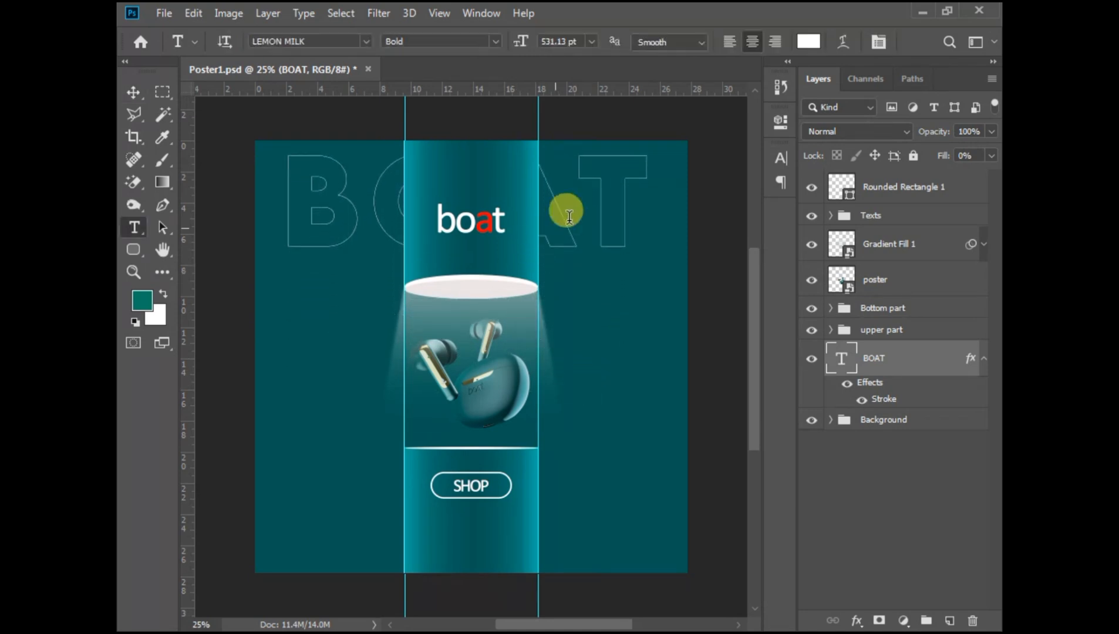
double_click(567, 214)
key("ctrl+t")
left_click(599, 279)
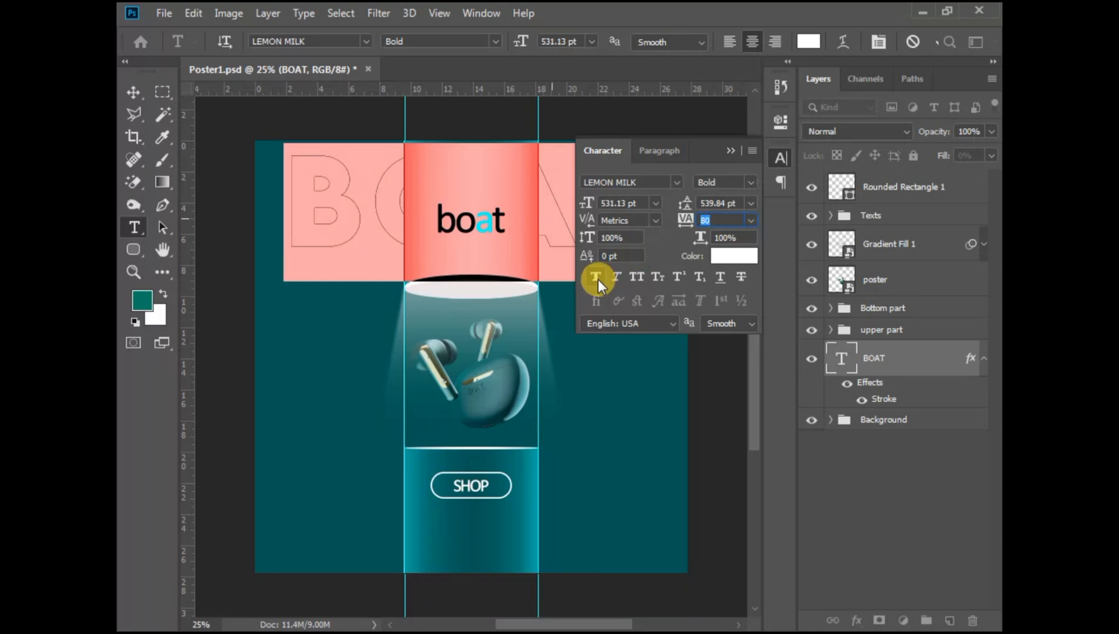
left_click(677, 185)
left_click(750, 183)
left_click(747, 197)
left_click(747, 185)
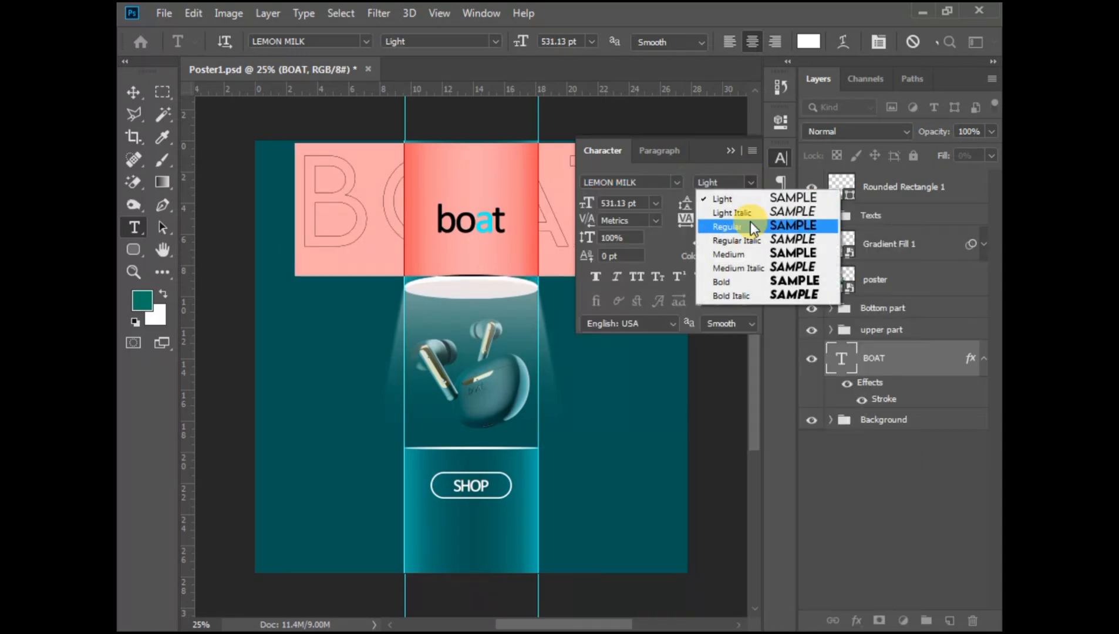
left_click(749, 224)
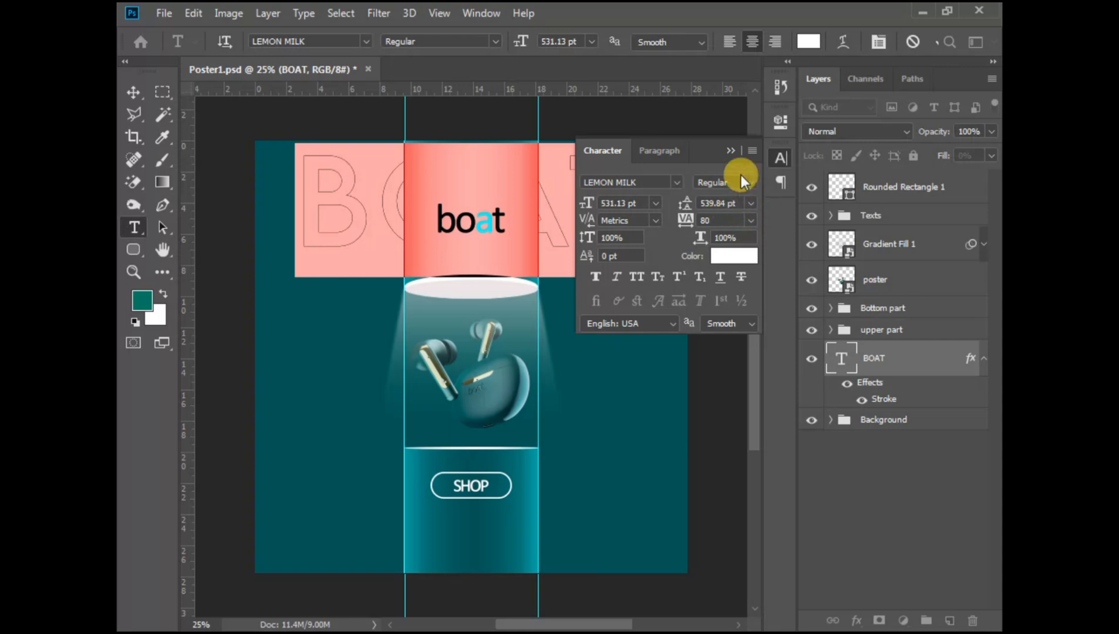
left_click(730, 151)
- Scale the outlined BOAT text up slightly
left_click(123, 93)
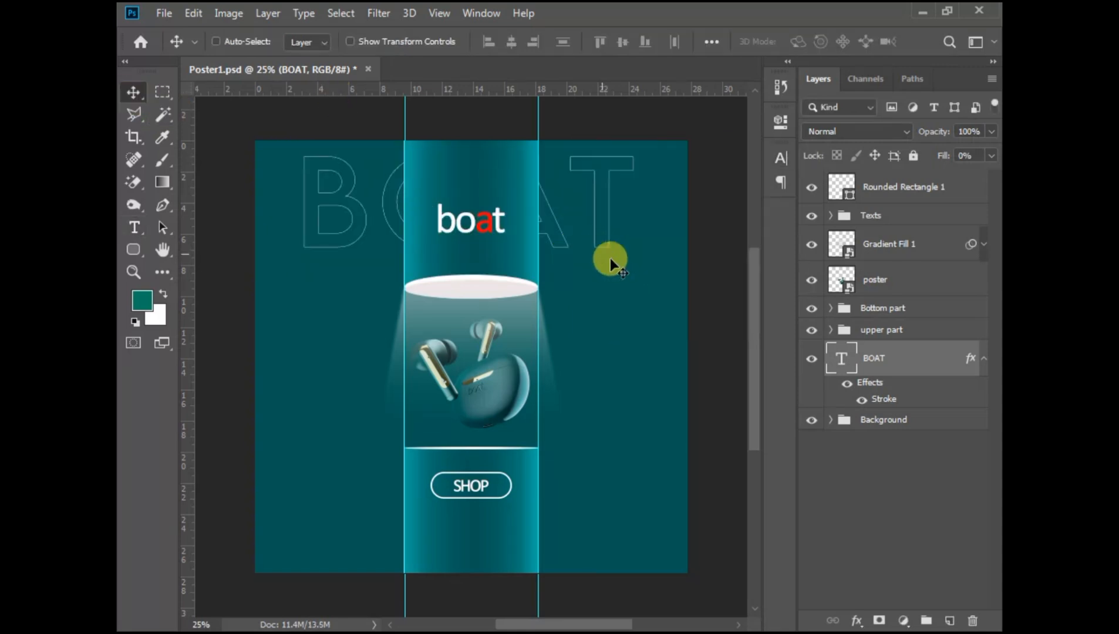
key("ctrl+t")
left_click_drag(644, 276, 662, 289)
key("Return")
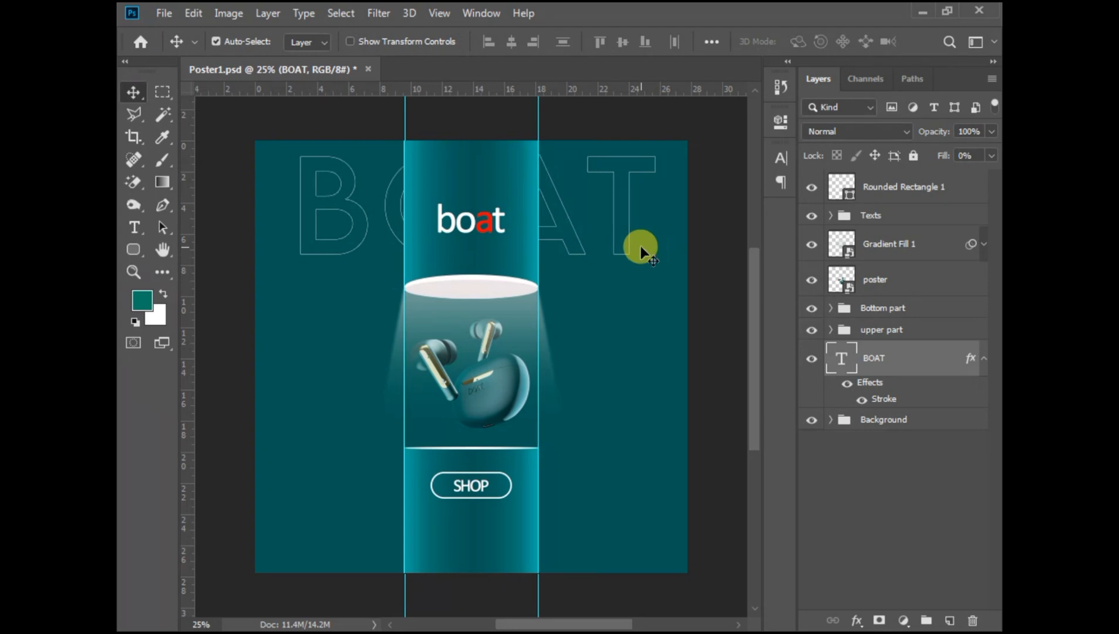
- Move the outlined BOAT text up until its letter tops run off the poster's upper edge, and shift it slightly left
key("shift+Up")
key("shift+Up")
key("shift+Up")
key("shift+Up")
key("shift+Up")
key("shift+Up")
key("shift+Up")
key("shift+Up")
key("shift+Up")
key("shift+Up")
key("shift+Up")
key("shift+Up")
key("shift+Up")
key("shift+Up")
key("shift+Up")
key("shift+Up")
key("shift+Up")
key("shift+Up")
key("shift+Up")
key("shift+Up")
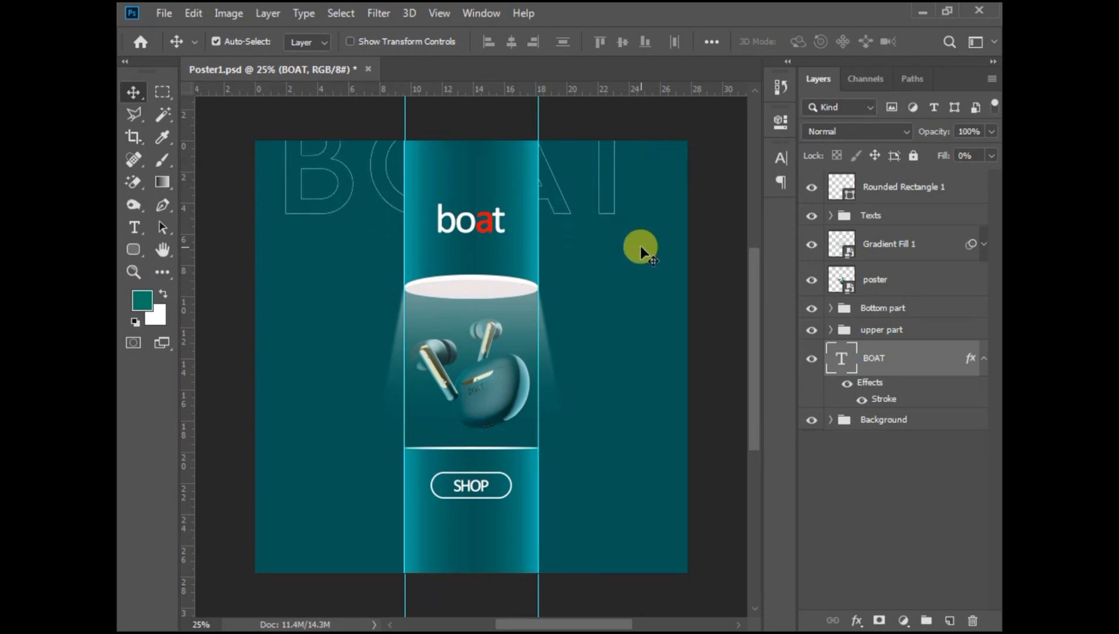
key("shift+Right")
key("ctrl+plus")
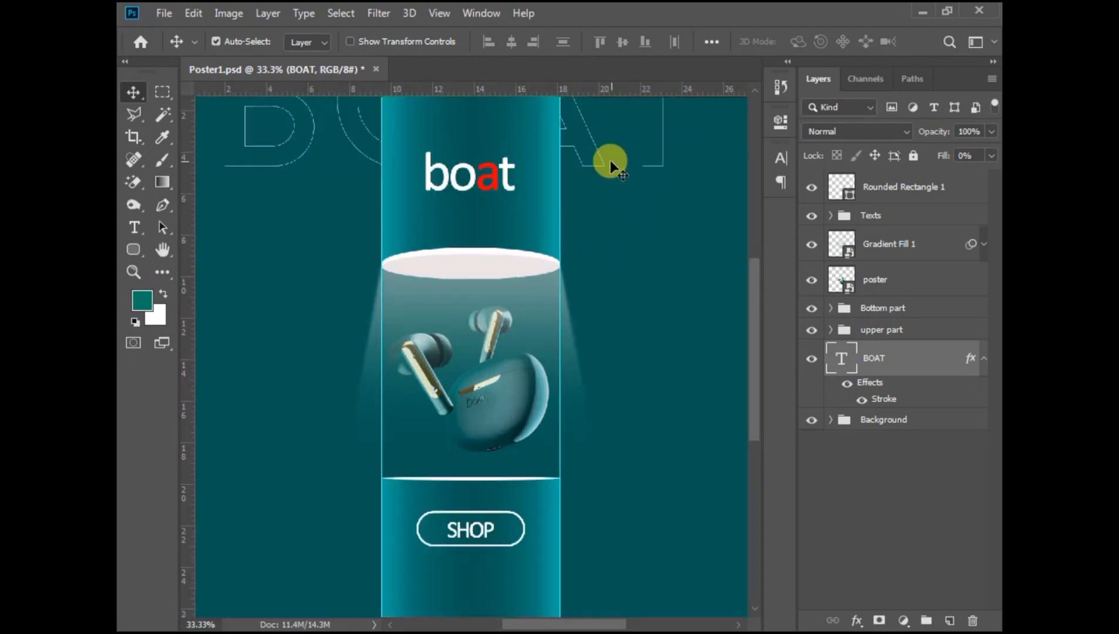
- Shift the outlined BOAT text slightly right and down, keeping its letter tops cut off by the poster's upper edge
left_click_drag(599, 162, 605, 172)
scroll(605, 171, "down", 1)
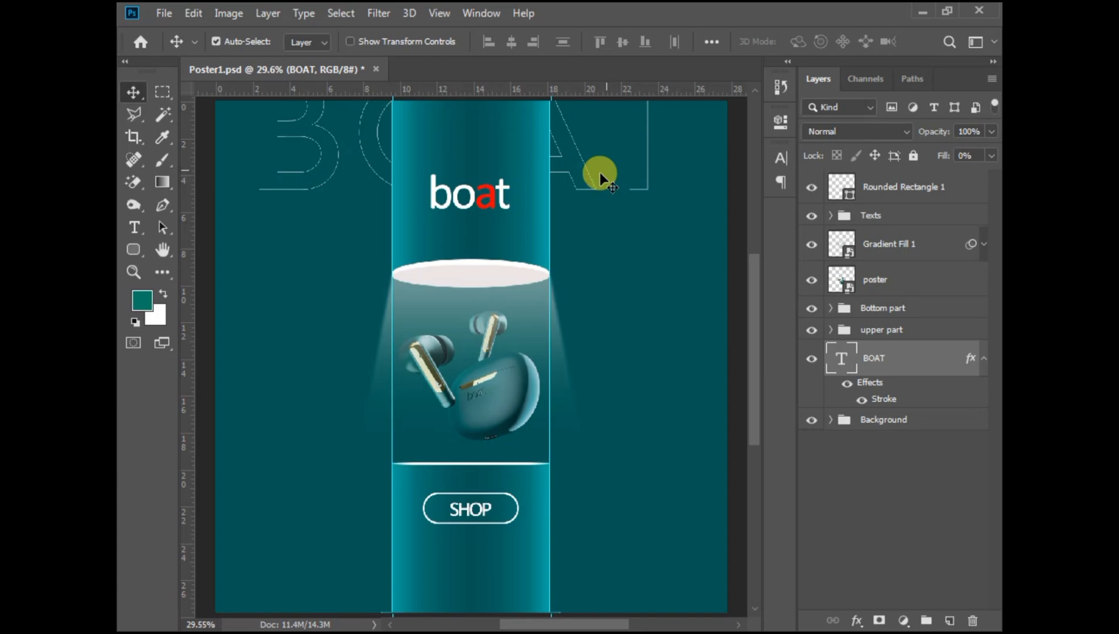
left_click(595, 224)
left_click(886, 356)
left_click(637, 528)
key("ctrl+minus")
- Duplicate the outlined BOAT text and move the copy straight down as a second row behind the earbuds
left_click(889, 353)
key("ctrl+j")
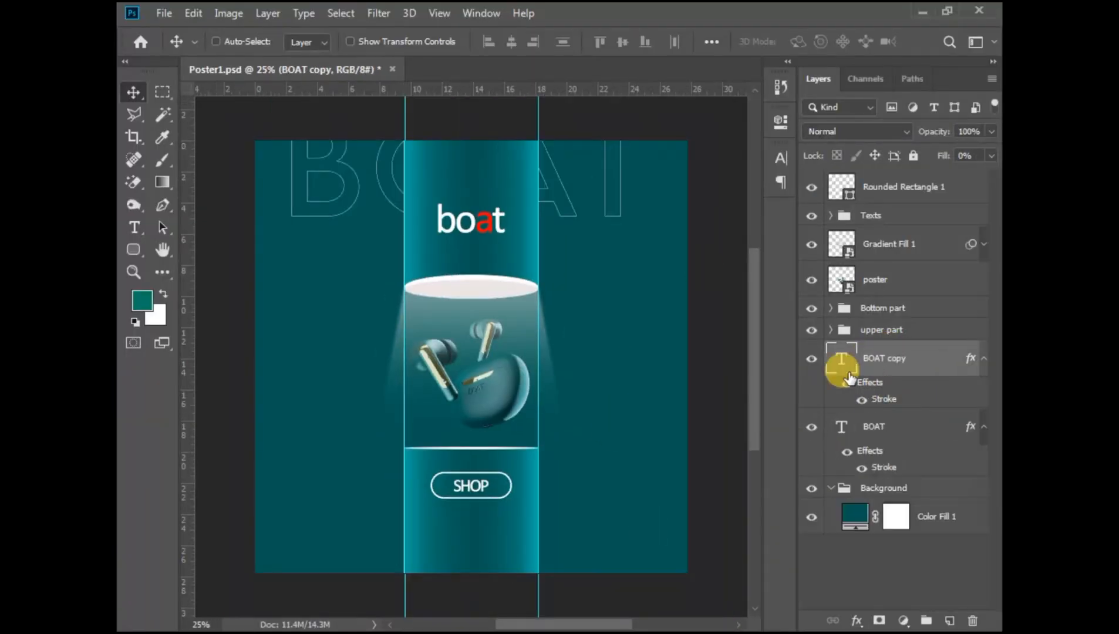
key("shift+Down")
key("shift+Down")
key("shift+Down")
key("shift+Down")
key("shift+Down")
key("shift+Down")
key("shift+Down")
key("shift+Down")
key("shift+Down")
key("shift+Down")
key("shift+Down")
key("shift+Down")
key("shift+Down")
key("shift+Down")
key("shift+Down")
key("shift+Down")
key("shift+Down")
key("shift+Down")
key("shift+Down")
key("shift+Down")
- Duplicate the second BOAT row and move the copy straight down as a third row, level with the SHOP button
key("ctrl+j")
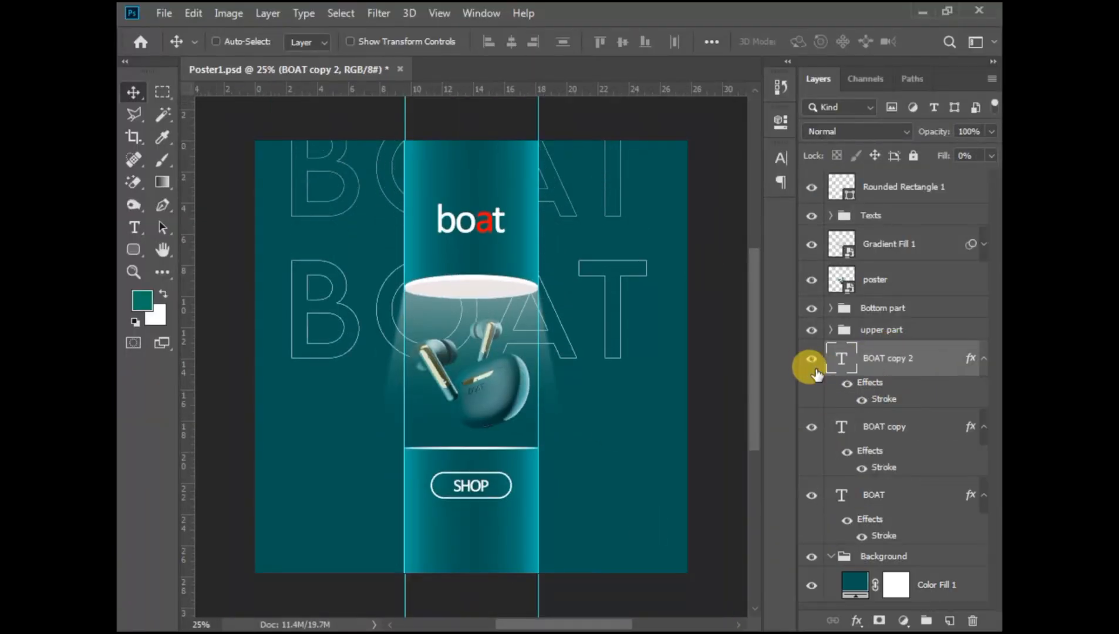
key("shift+Down")
key("shift+Down")
key("shift+Down")
key("shift+Down")
key("shift+Down")
key("shift+Down")
key("shift+Down")
key("shift+Down")
key("shift+Down")
key("shift+Down")
key("shift+Down")
key("shift+Down")
key("shift+Down")
key("shift+Down")
key("shift+Down")
key("shift+Down")
key("shift+Down")
key("shift+Down")
key("shift+Down")
key("shift+Down")
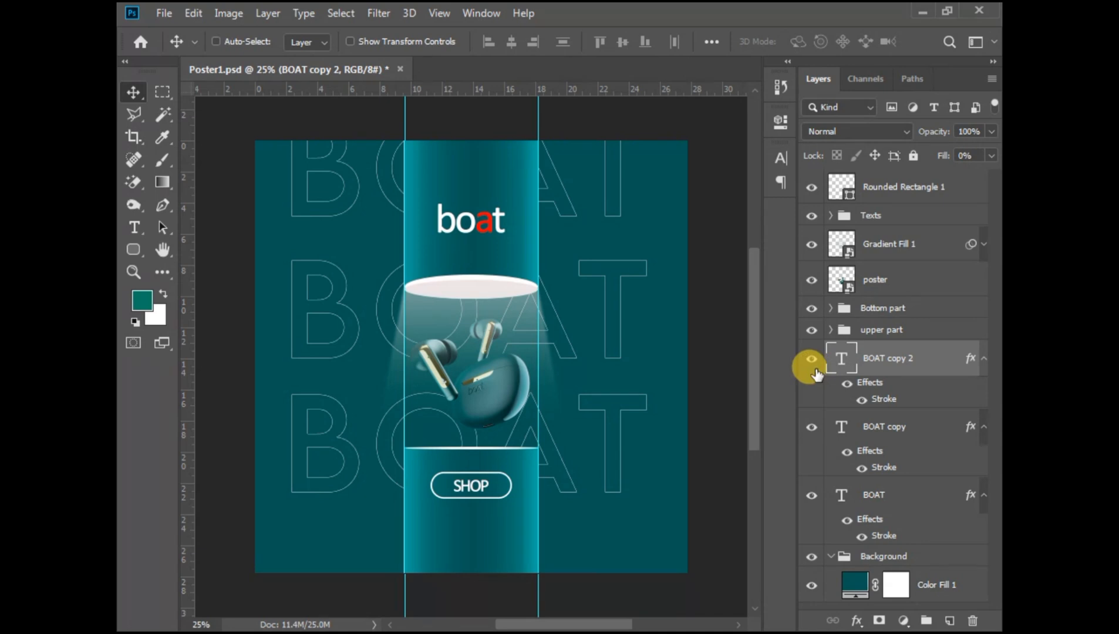
- Duplicate the third BOAT row and move the copy straight down until it runs off the poster's lower edge
key("ctrl+j")
key("shift+Down")
key("shift+Down")
key("shift+Down")
key("shift+Down")
key("shift+Down")
key("shift+Down")
key("shift+Down")
key("shift+Down")
key("shift+Down")
key("shift+Down")
key("shift+Down")
key("shift+Down")
key("shift+Down")
key("shift+Down")
key("shift+Down")
key("shift+Down")
key("shift+Down")
key("shift+Down")
key("shift+Down")
key("shift+Down")
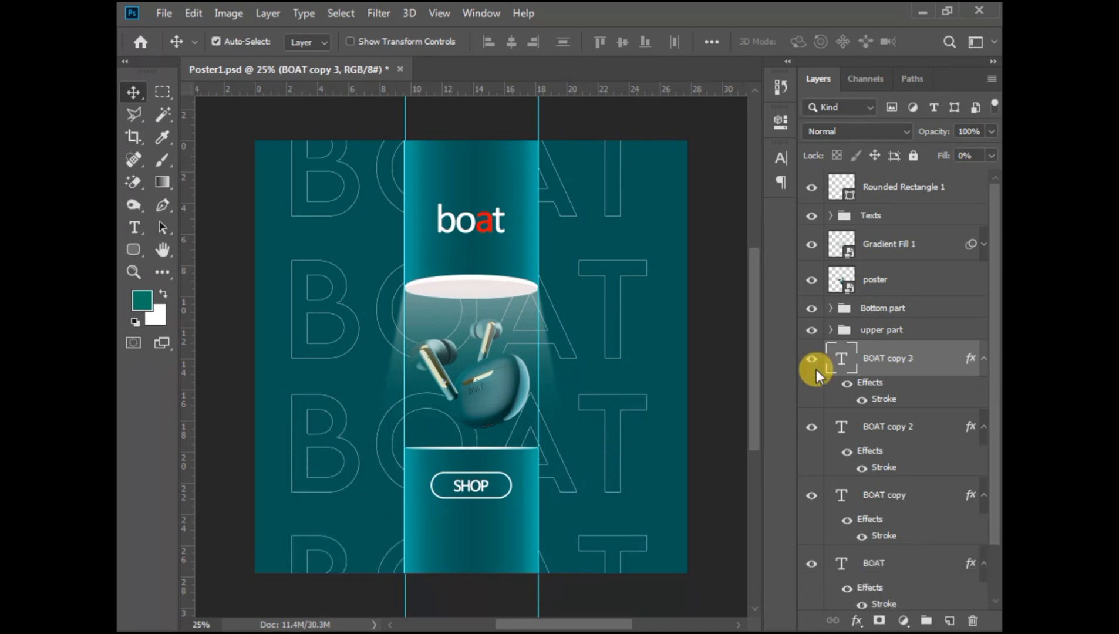
- Group the four outlined BOAT text layers and shift the group slightly right to centre it on the poster
left_click(912, 558, "shift")
key("ctrl+g")
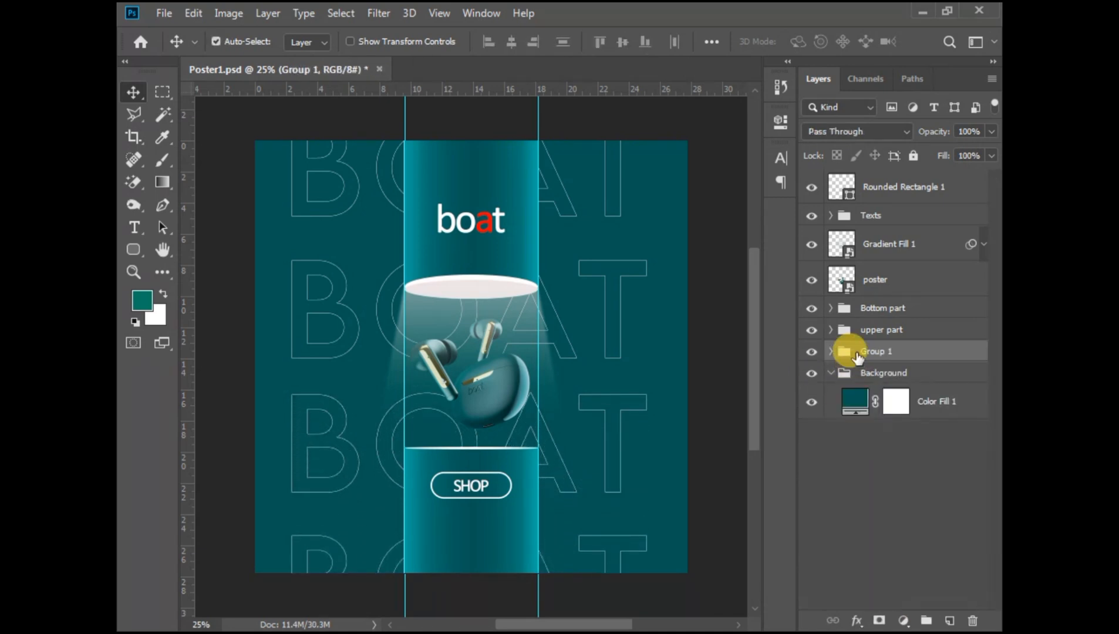
key("shift+Right")
key("shift+Right")
key("shift+Right")
key("shift+Right")
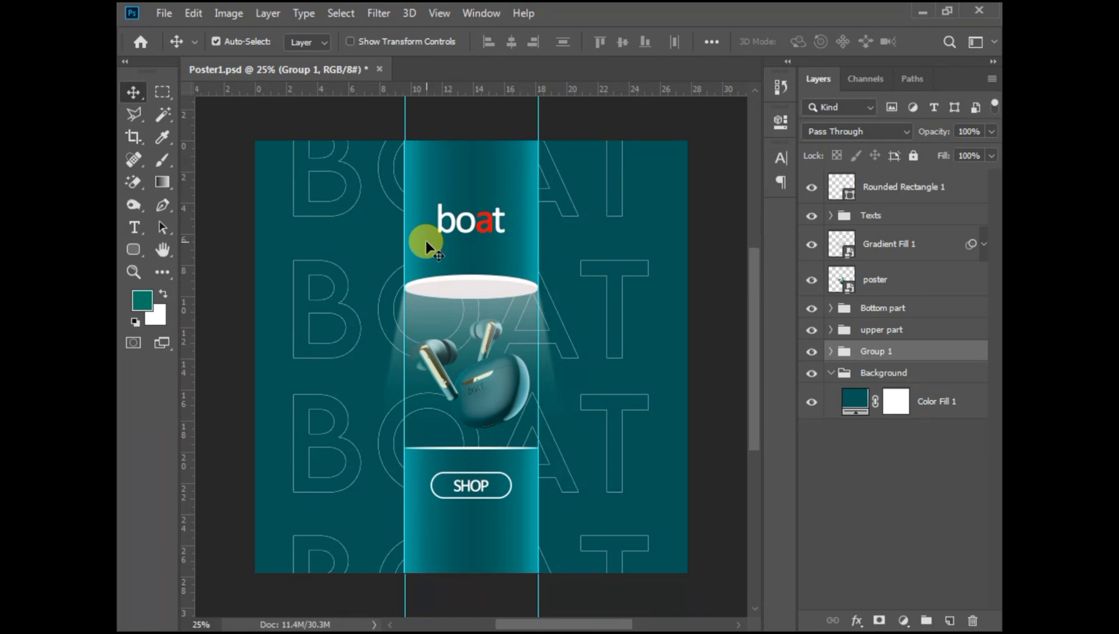
- Make the Rounded Rectangle 1 layer active and select the whole canvas
left_click(901, 181)
key("ctrl+a")
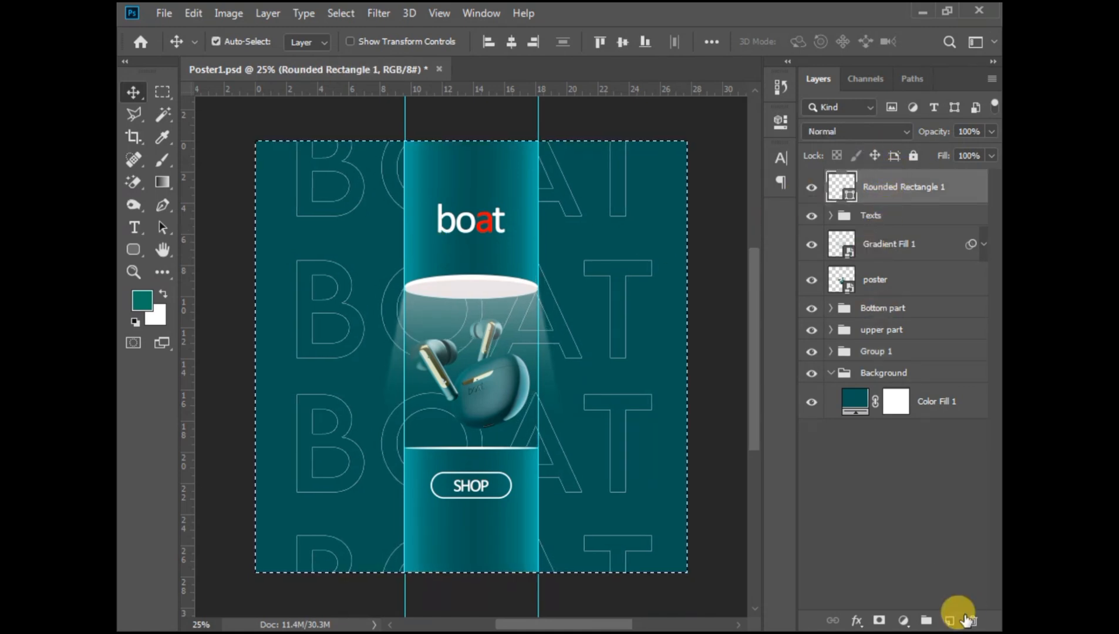